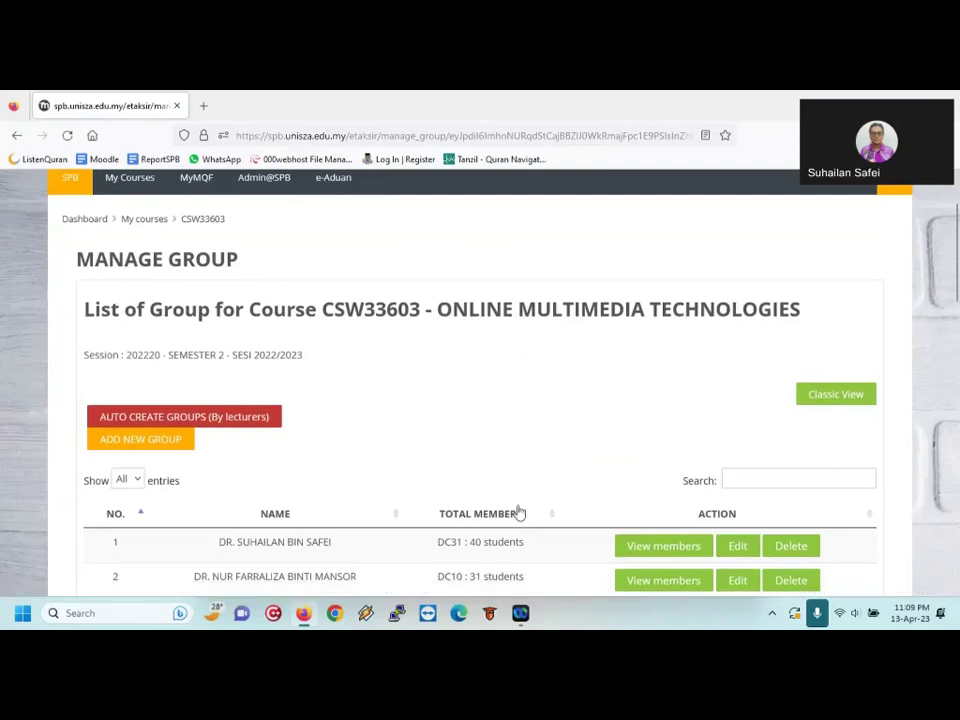
Switch the CSW33603 group list to classic view and review the members of the Project2 KI 1 to KI 4 groups
left_click(851, 396)
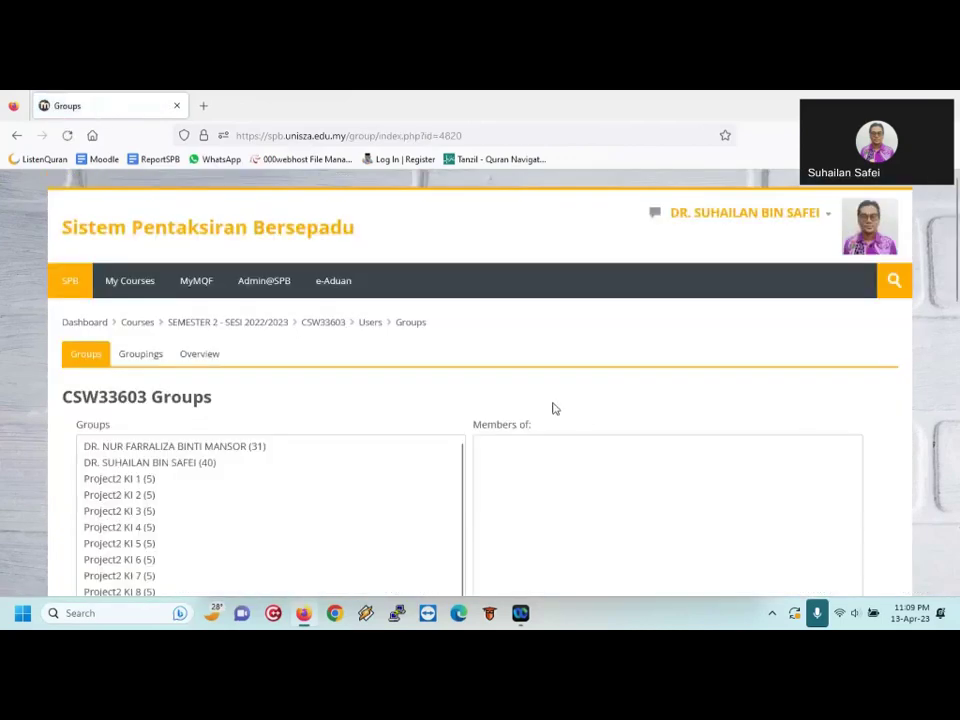
scroll(450, 395, "down", 1)
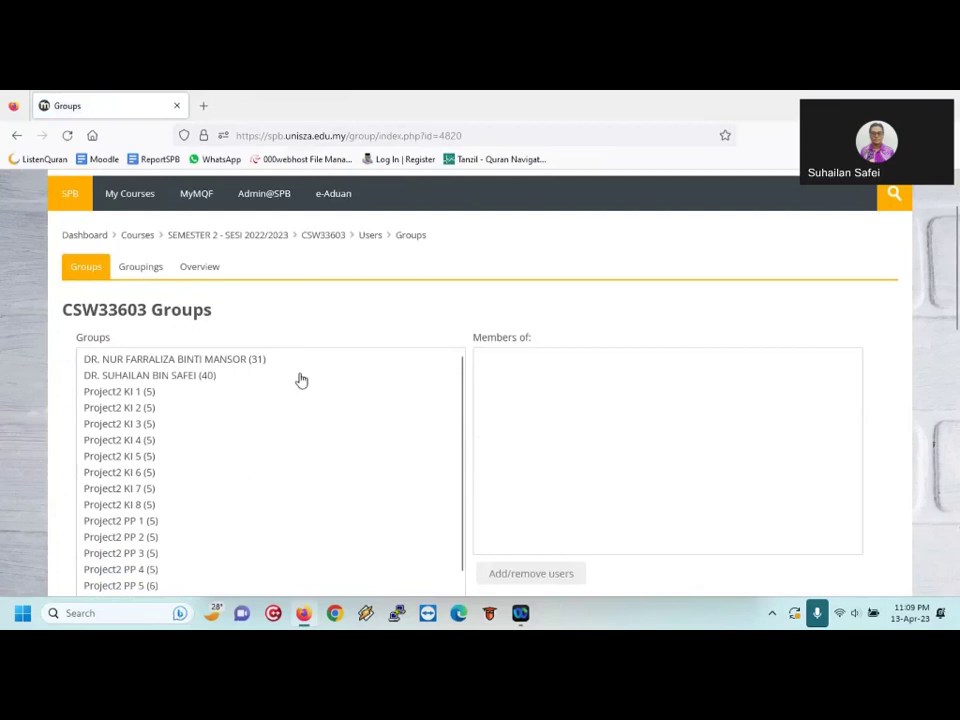
left_click(228, 400)
left_click(212, 409)
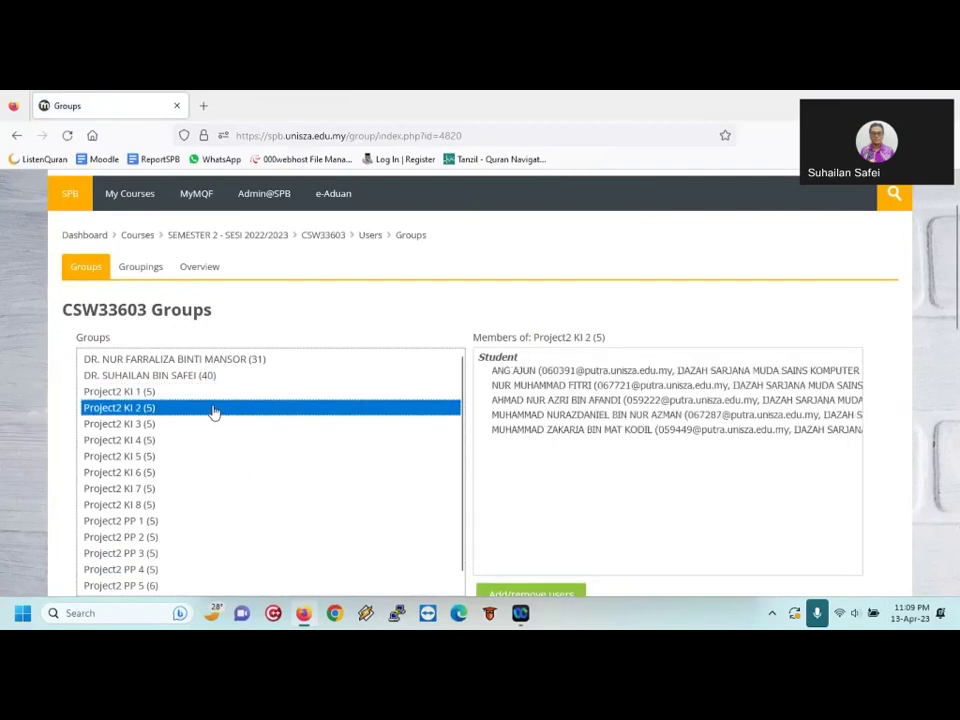
left_click(207, 426)
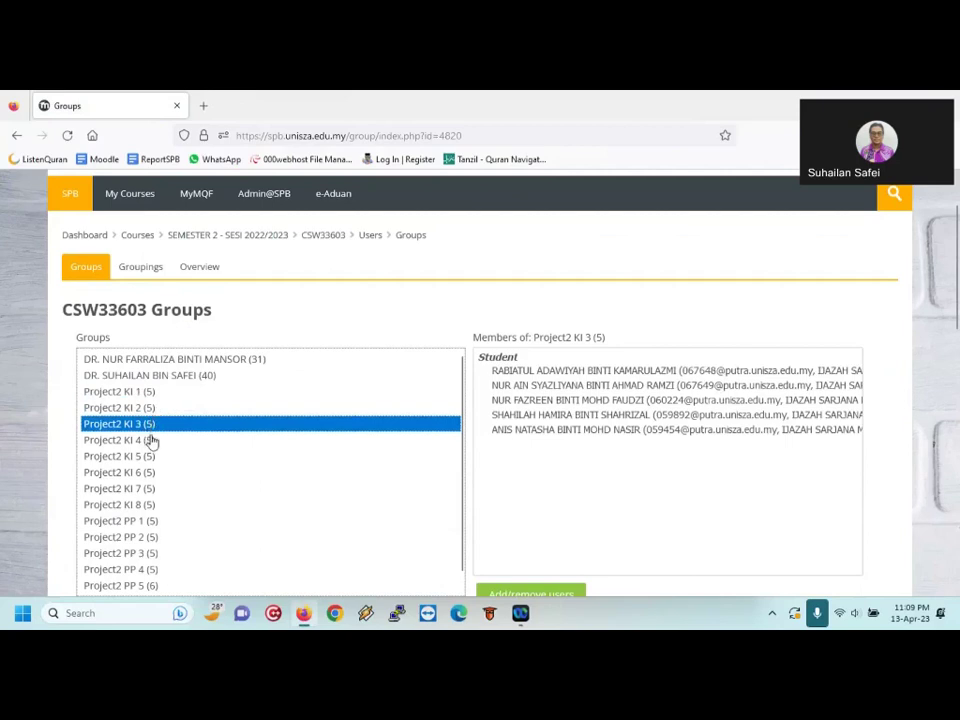
left_click(178, 440)
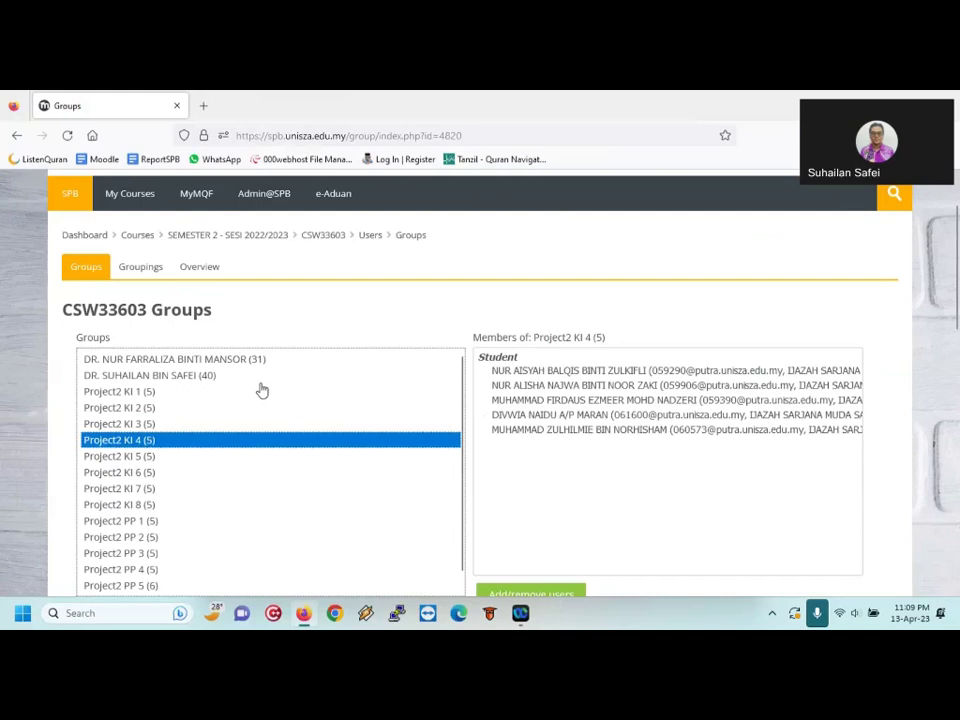
left_click(179, 396)
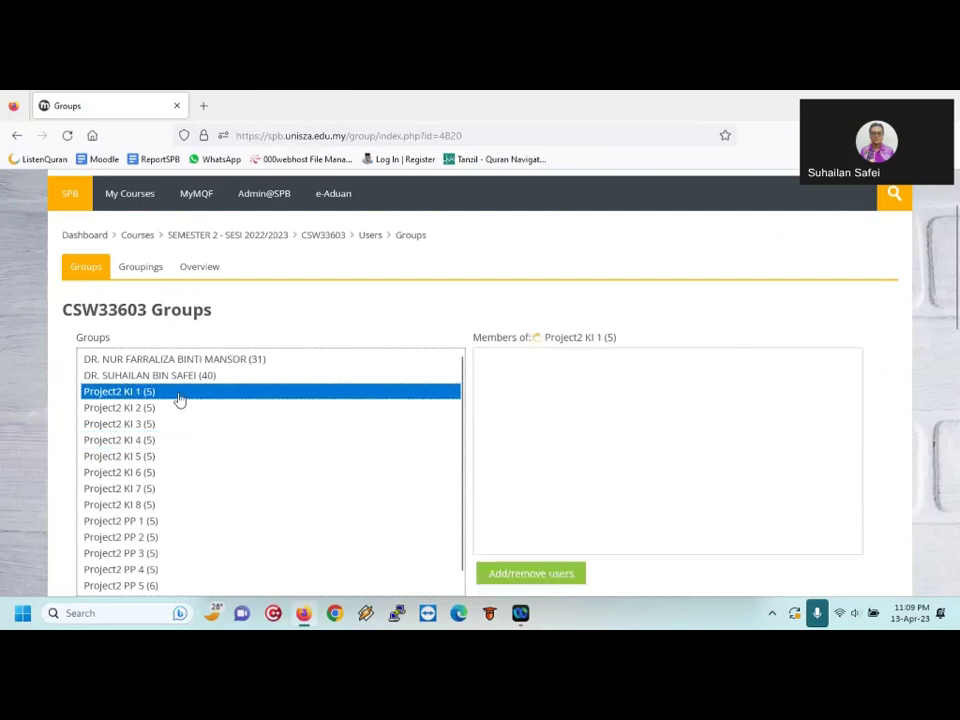
scroll(179, 399, "down", 1)
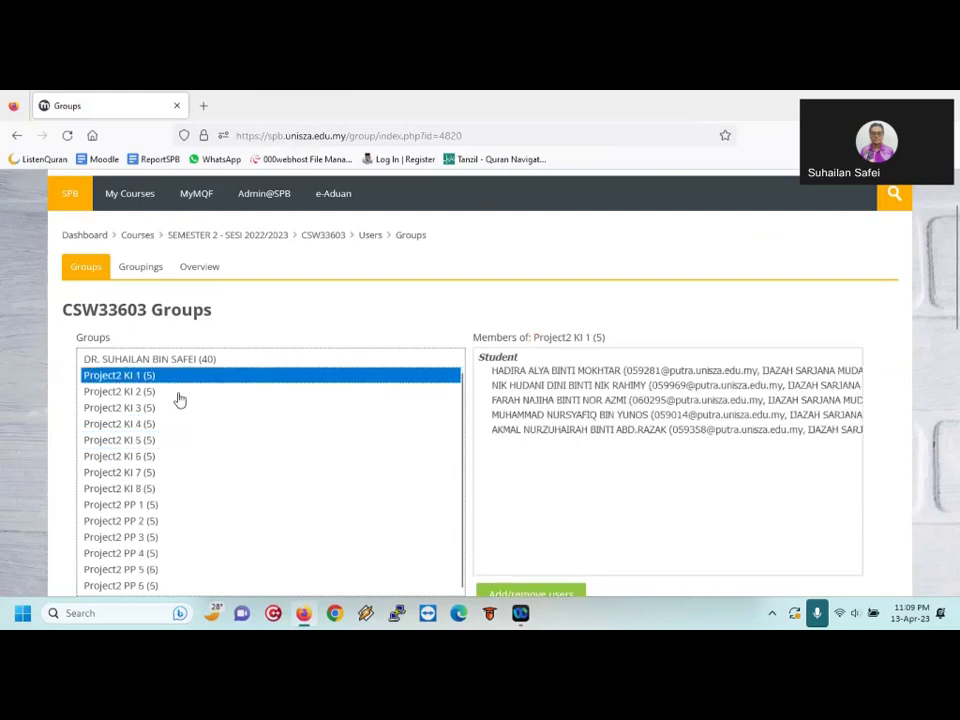
left_click(152, 489, "shift")
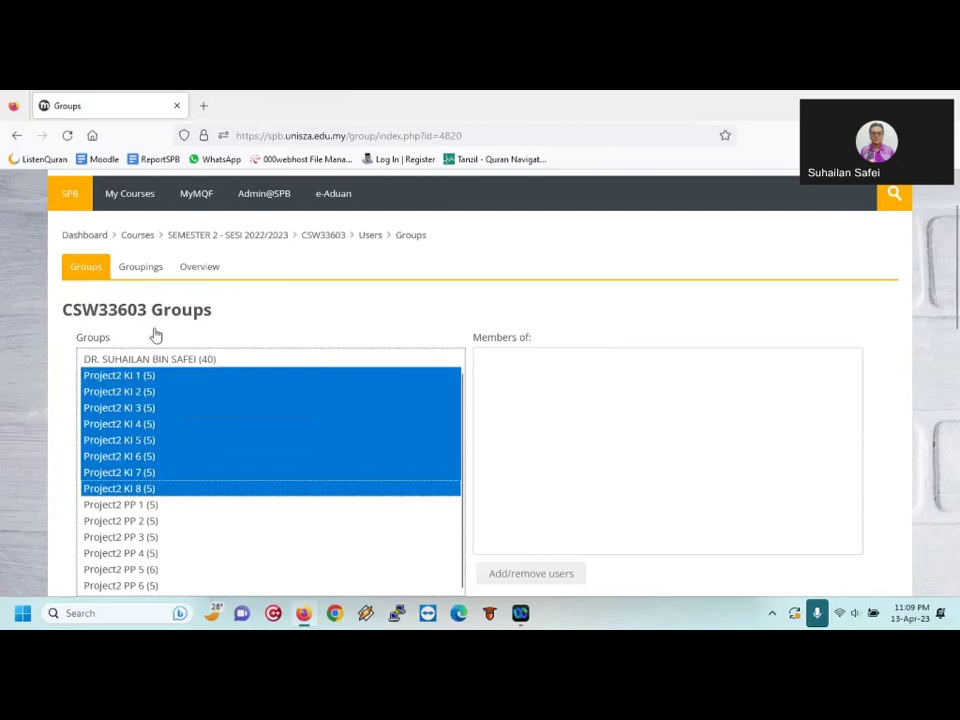
Create a new grouping named "Assignment1" for the course
left_click(140, 268)
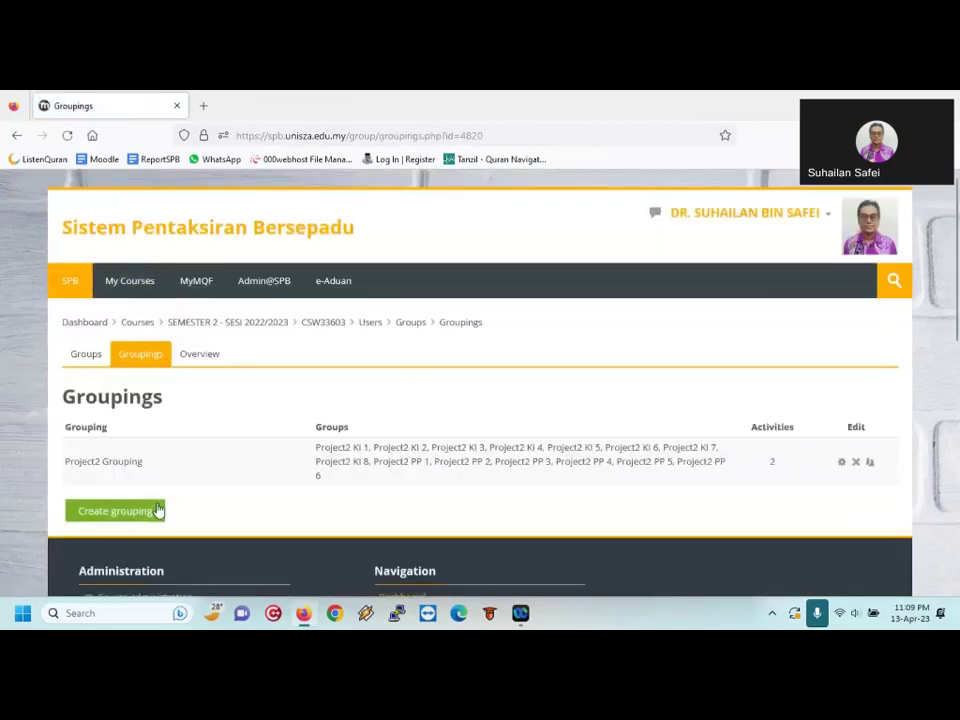
left_click(157, 510)
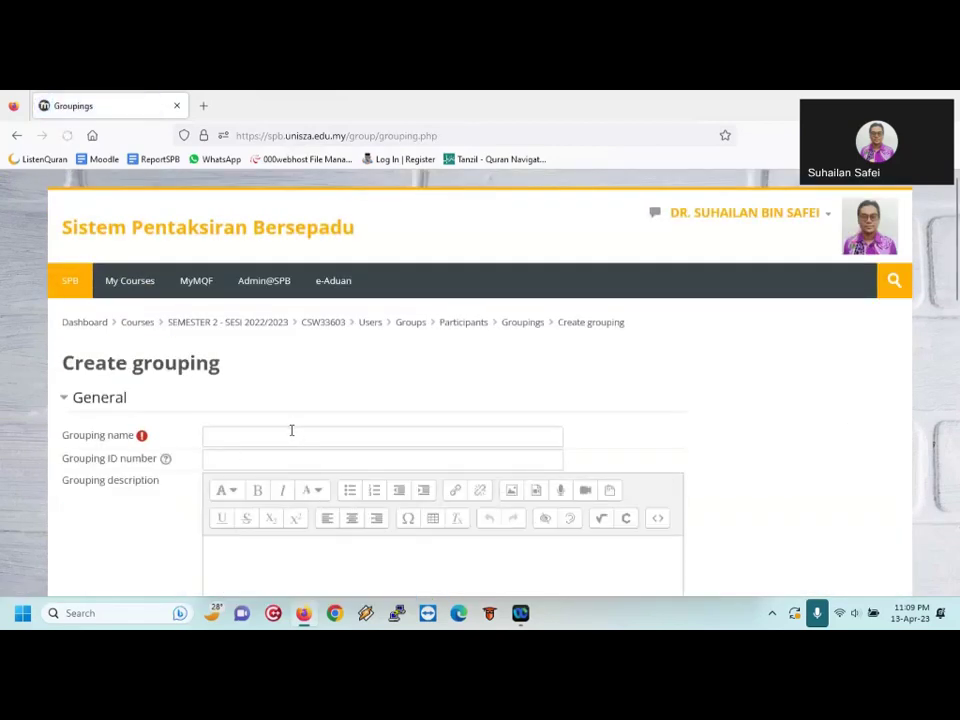
left_click(291, 430)
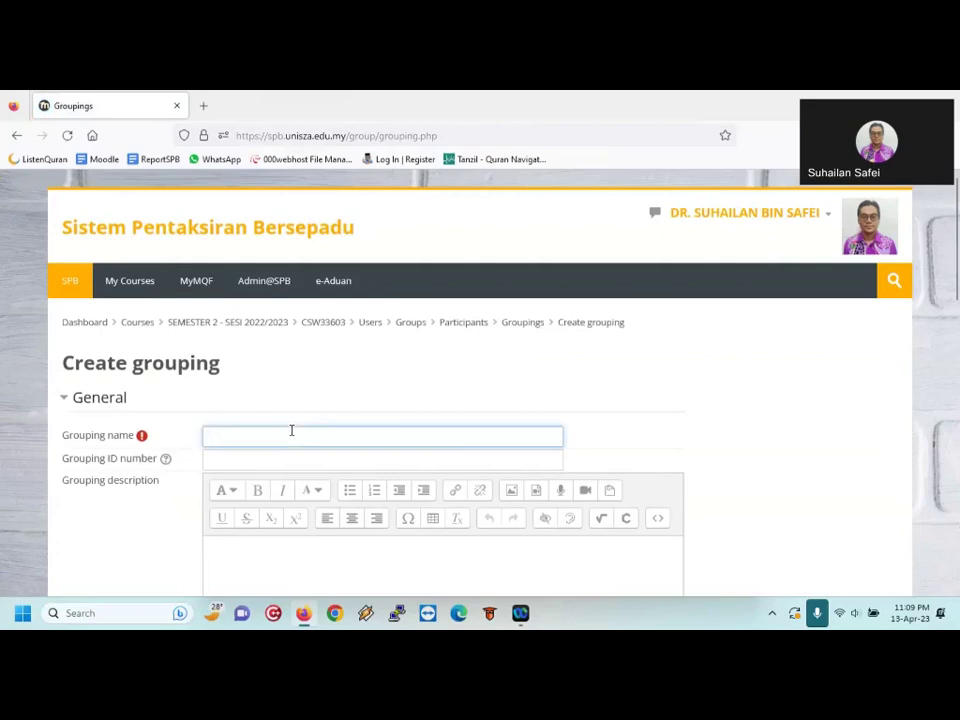
type("A")
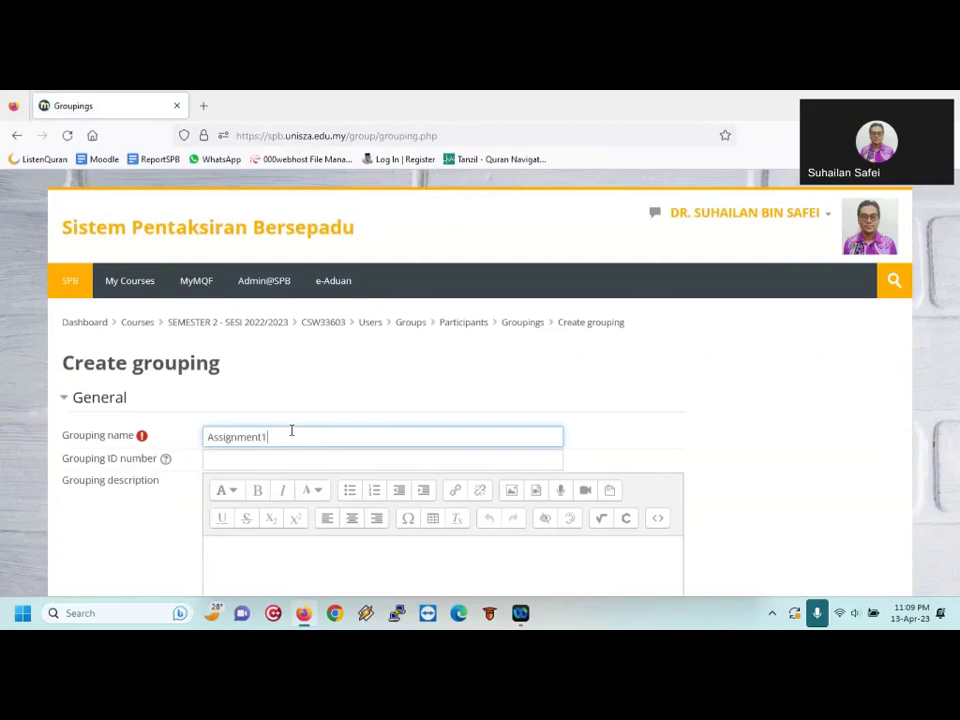
type("ssignment1")
key("Return")
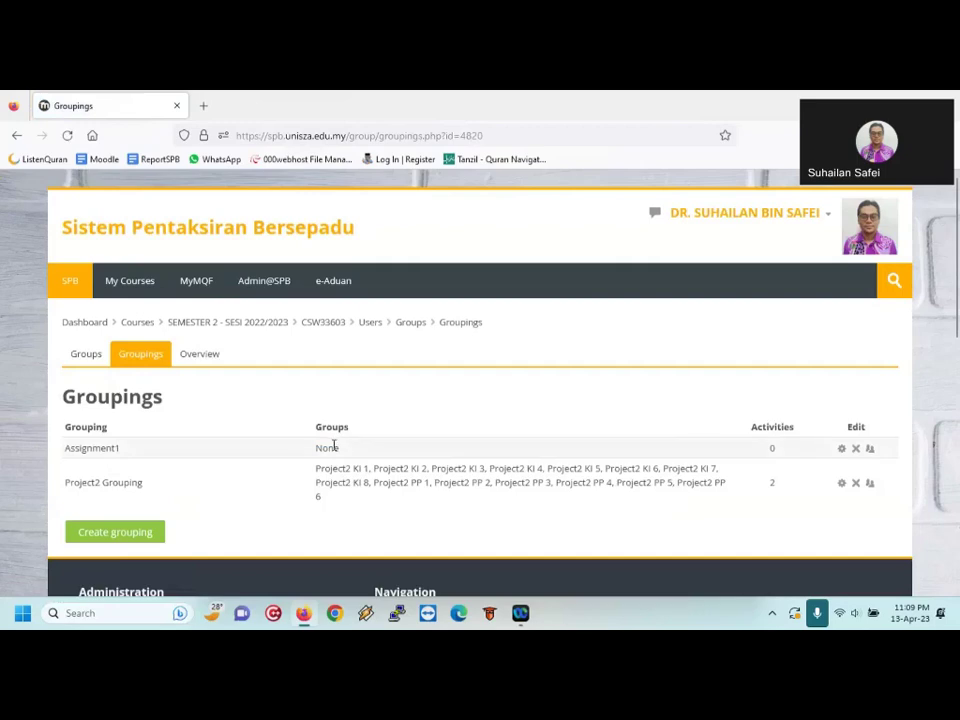
Add the groups Project2 KI 1 through Project2 KI 8 to the Assignment1 grouping and return to the groupings list
left_click(871, 451)
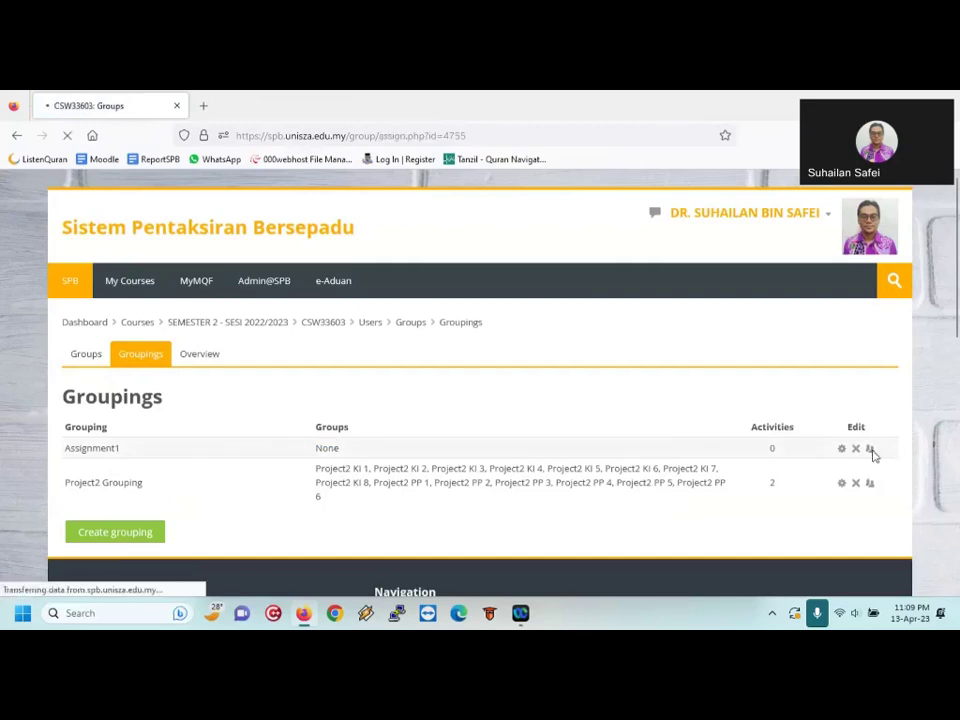
left_click(504, 450)
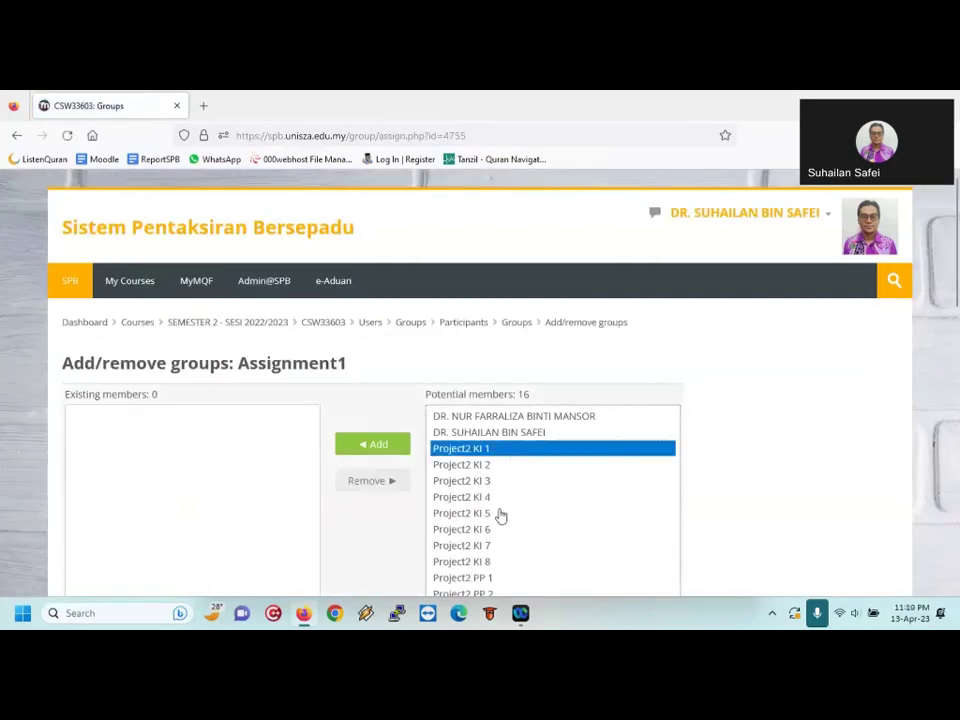
left_click(493, 563, "shift")
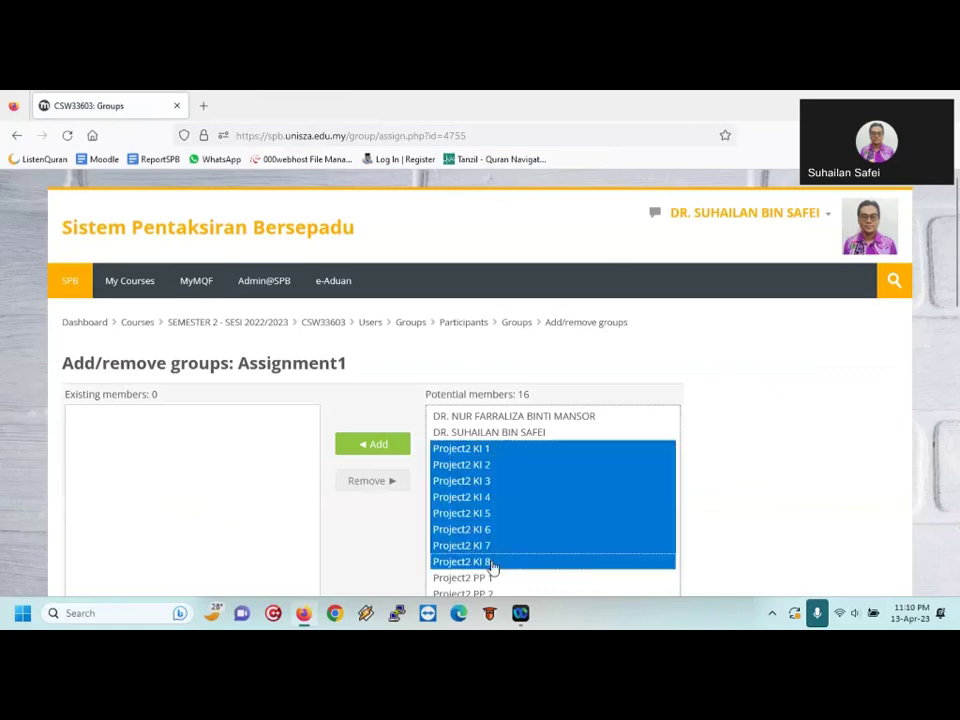
left_click(378, 452)
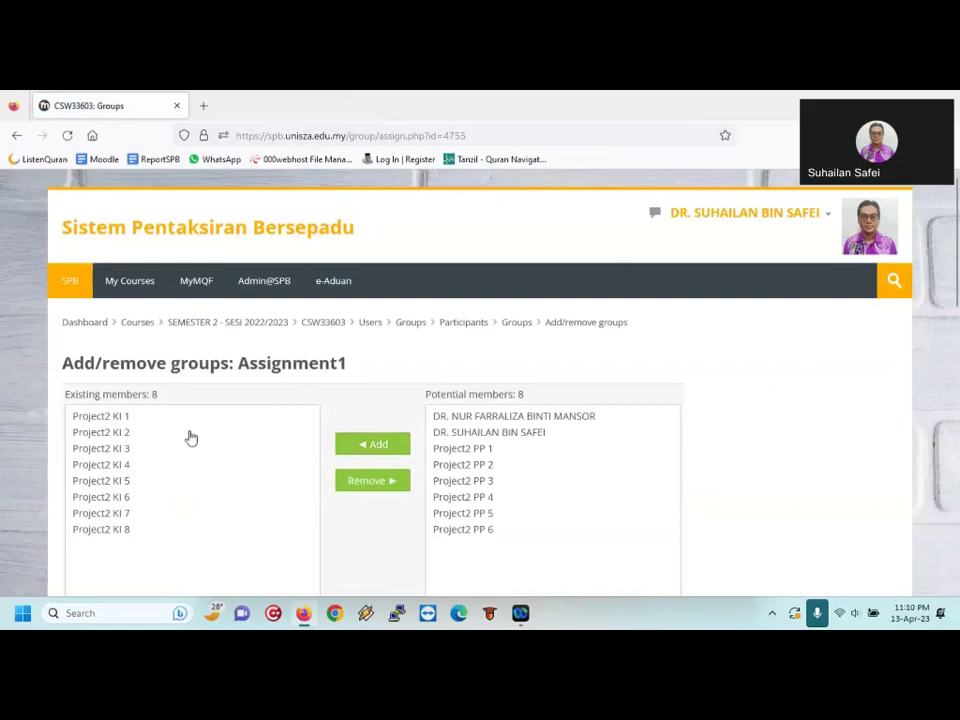
left_click(143, 417)
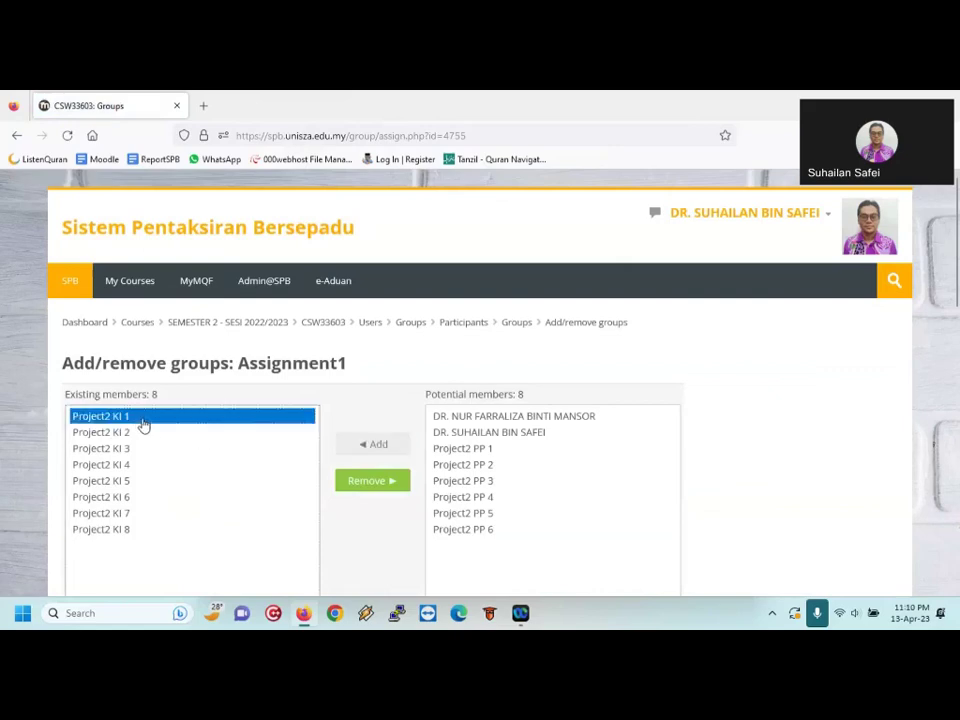
scroll(202, 464, "down", 3)
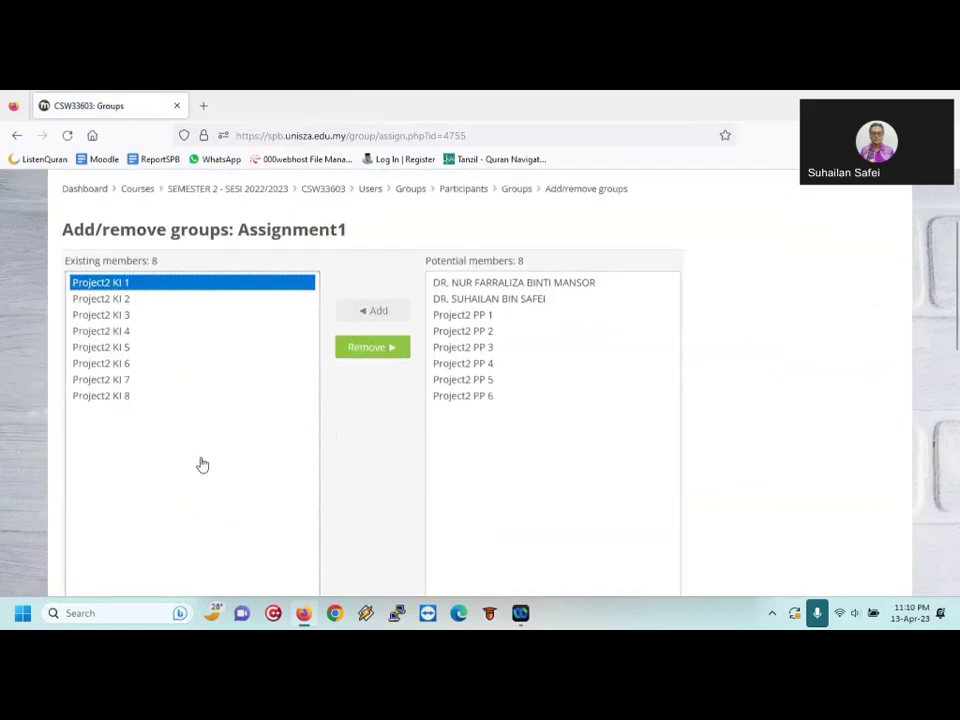
scroll(202, 464, "down", 2)
left_click(161, 520)
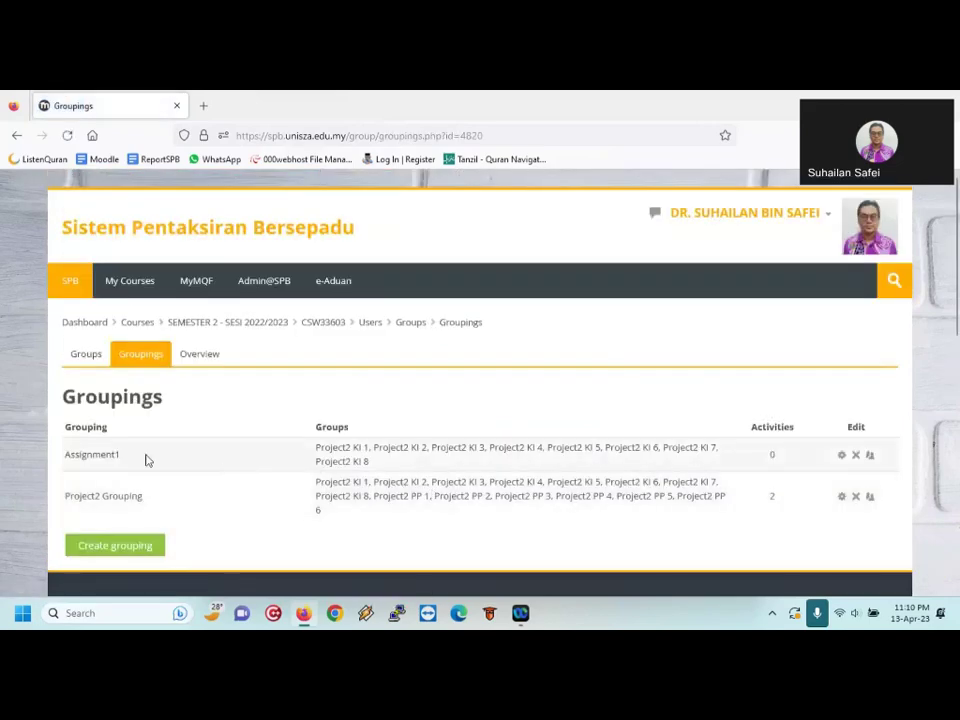
left_click_drag(116, 454, 431, 469)
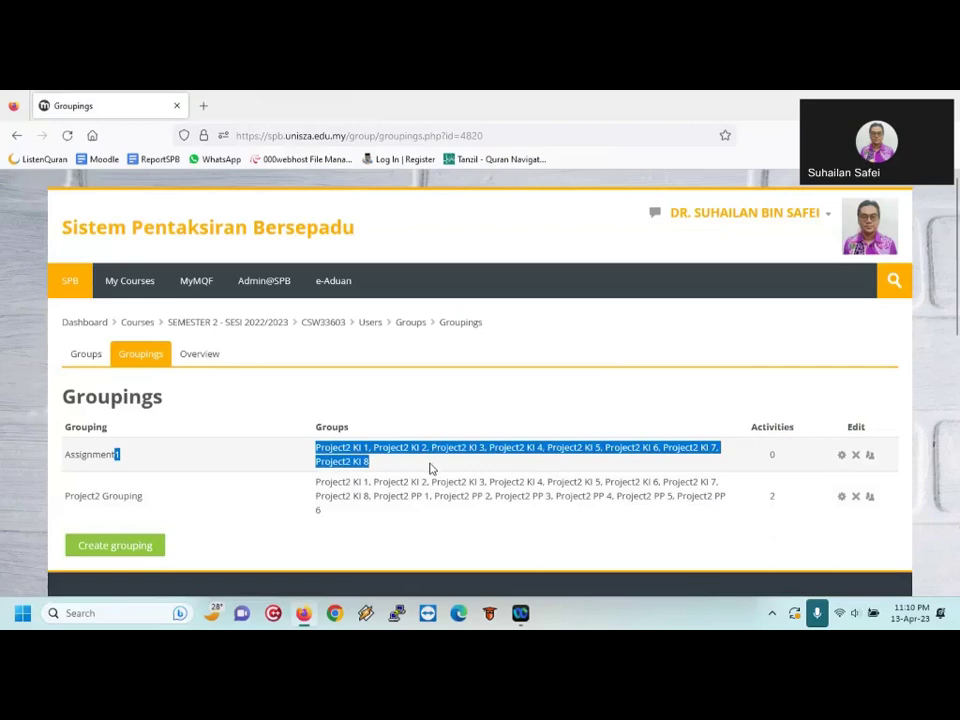
Go to the CSW33603 course's assessment creation page and open the assessment set for the CLO3 Assignment - Case Study
left_click(322, 324)
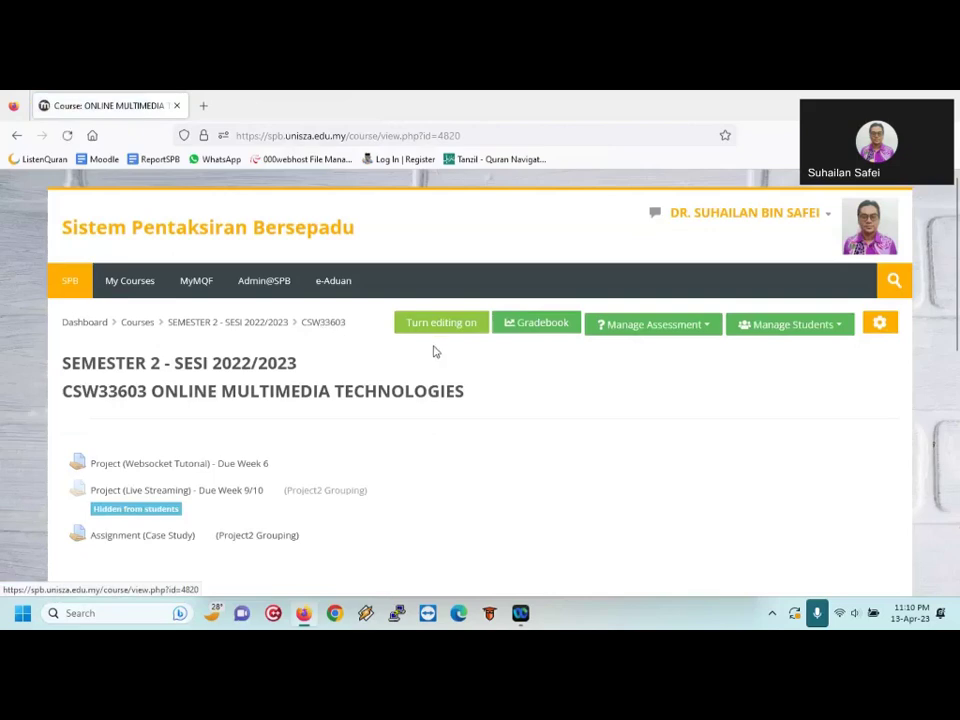
left_click(626, 328)
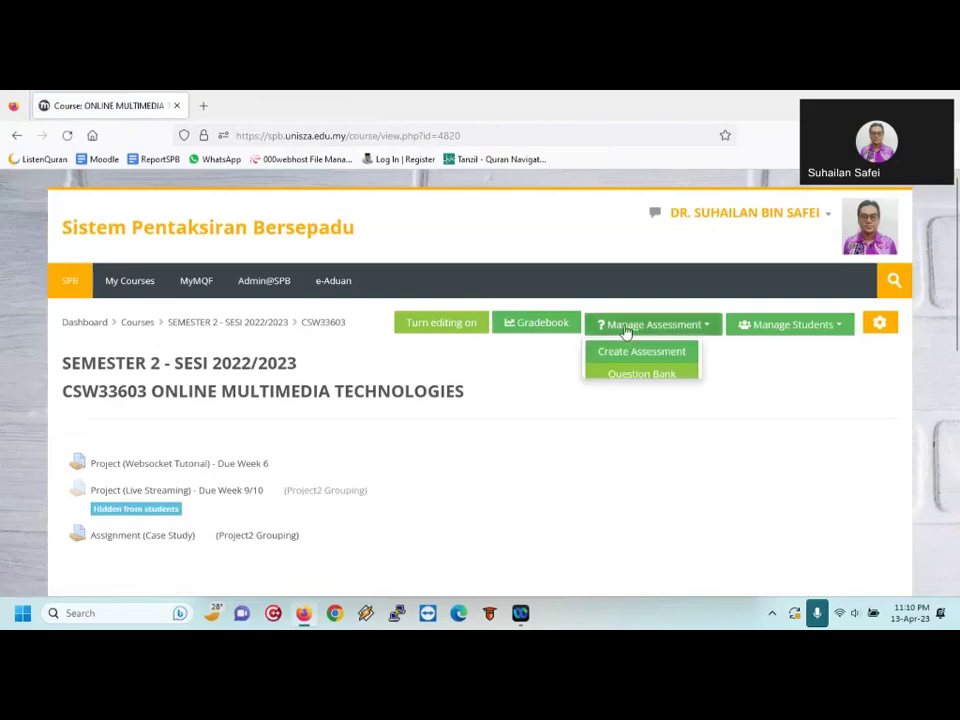
left_click(620, 354)
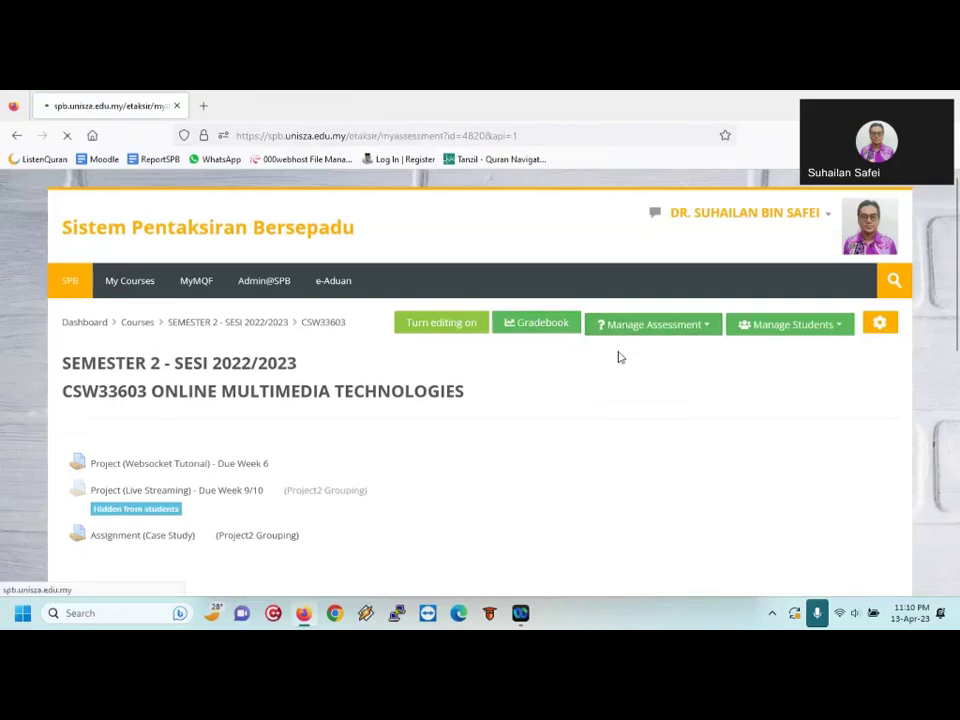
scroll(490, 391, "down", 3)
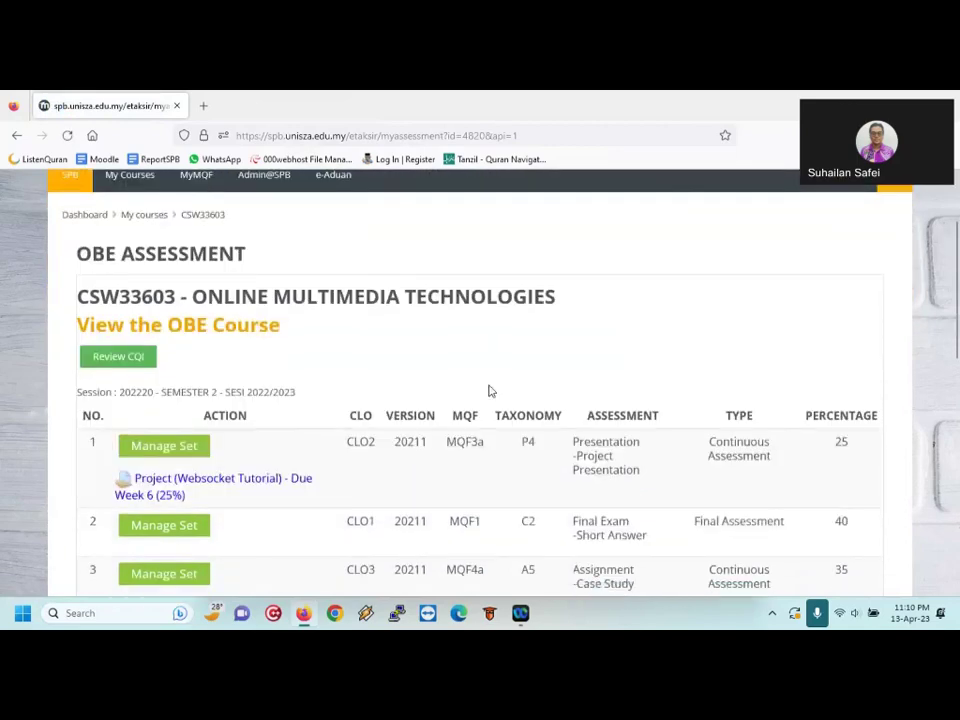
scroll(490, 391, "down", 1)
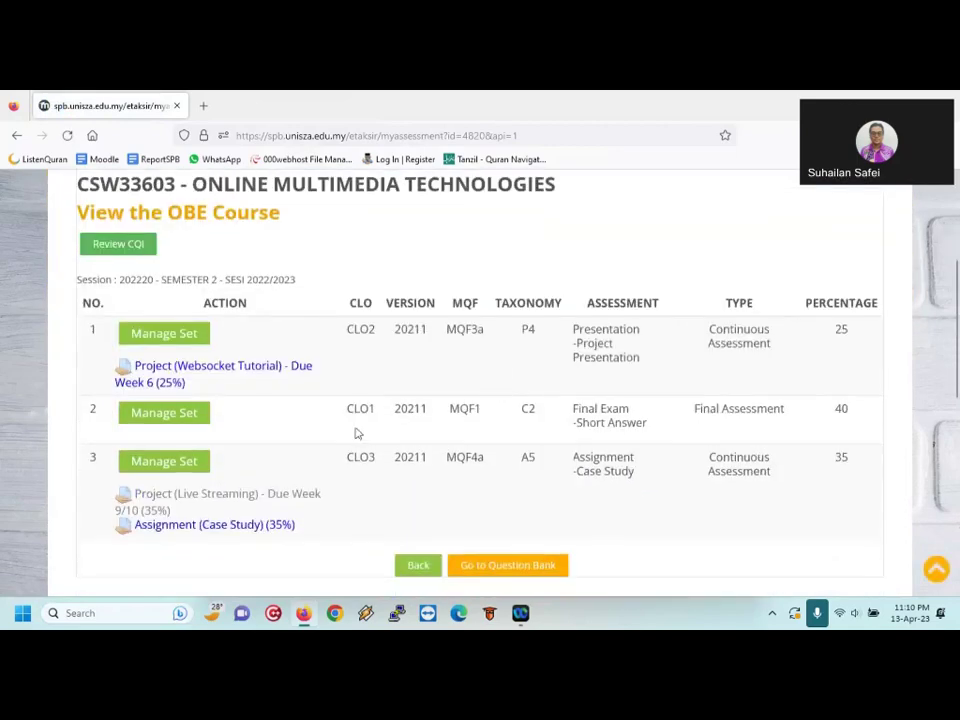
left_click(177, 470)
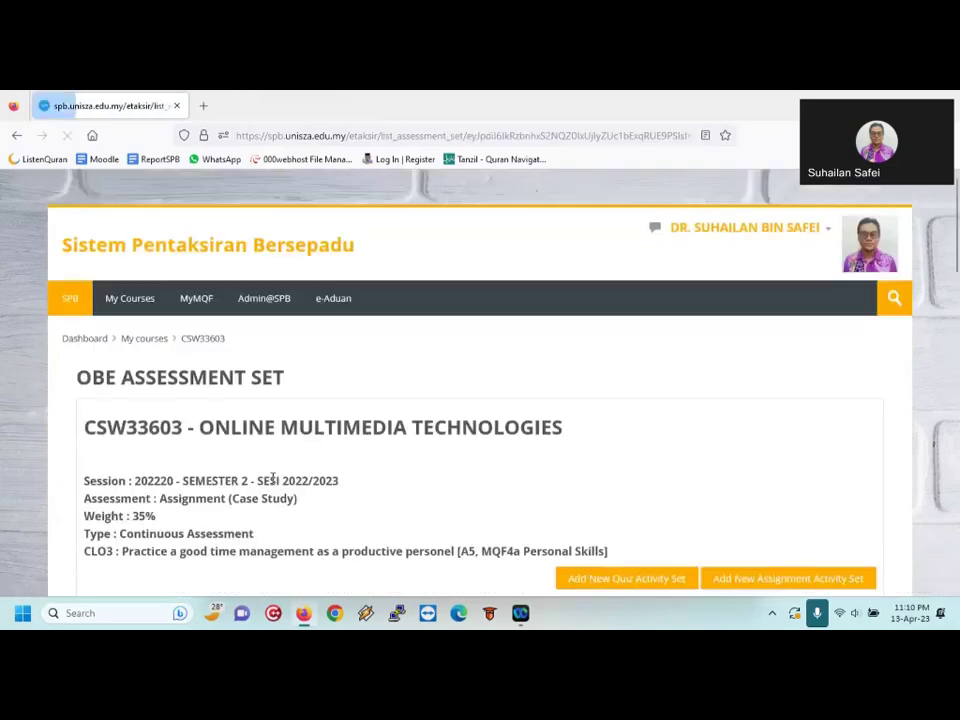
Add a new assignment activity set to the CLO3 case study assessment
scroll(343, 493, "down", 2)
scroll(347, 492, "down", 7)
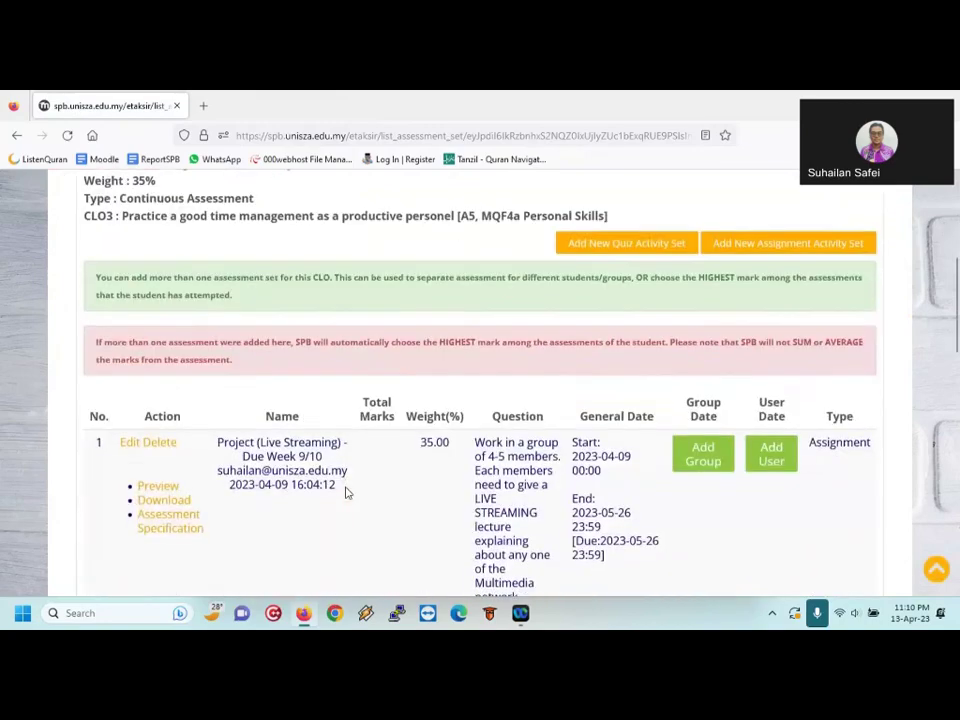
scroll(347, 492, "up", 8)
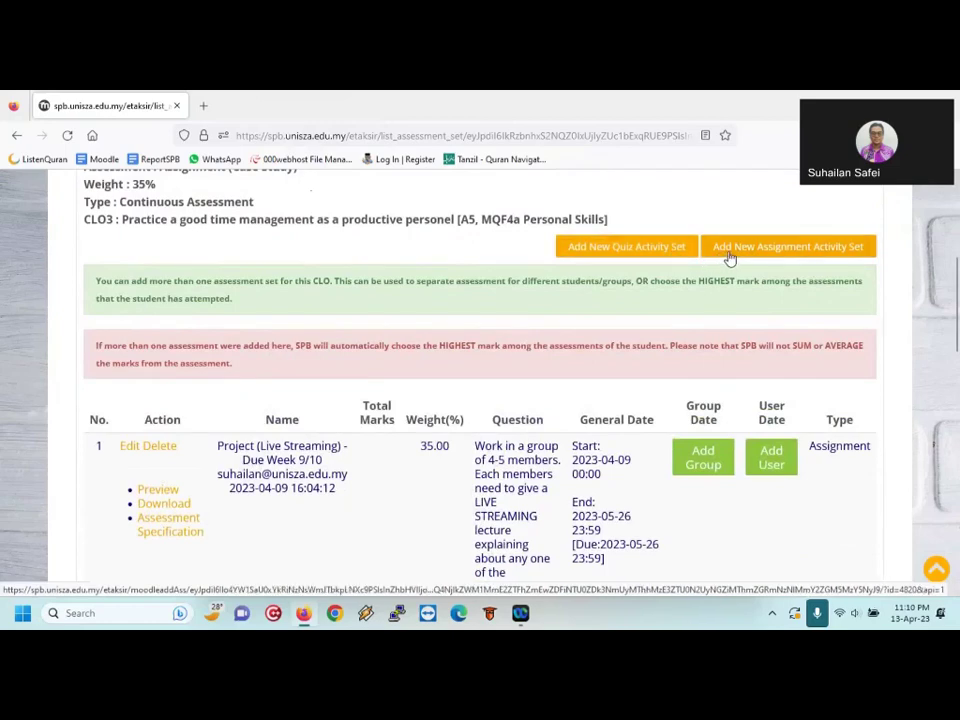
left_click(729, 260)
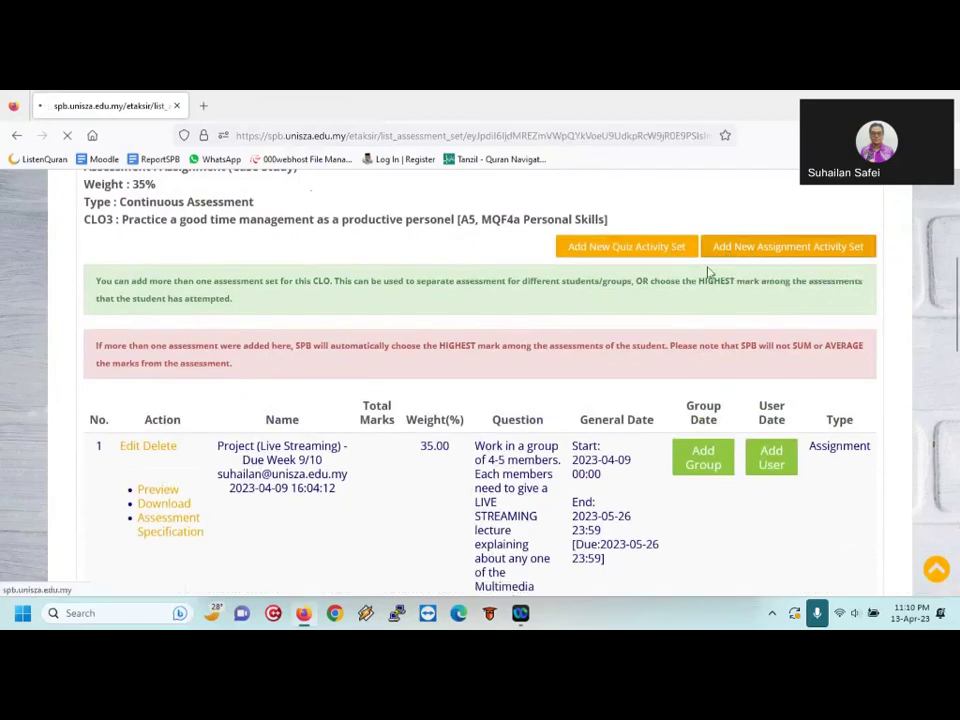
Open the newly added third assignment for editing and replace its placeholder description with "Work in group."
scroll(561, 369, "down", 5)
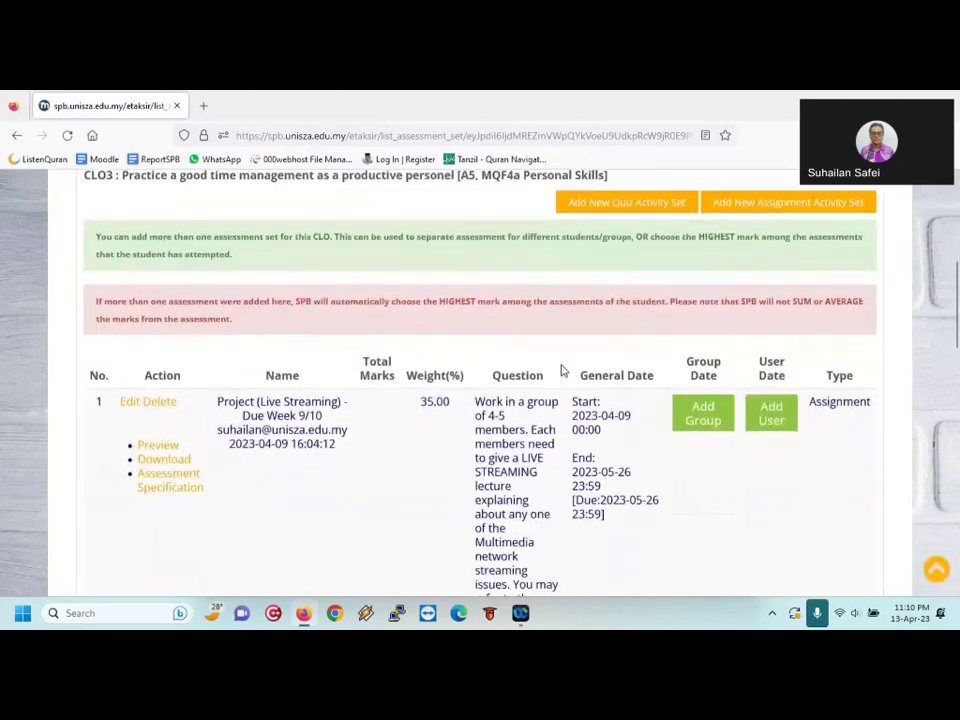
scroll(561, 369, "down", 5)
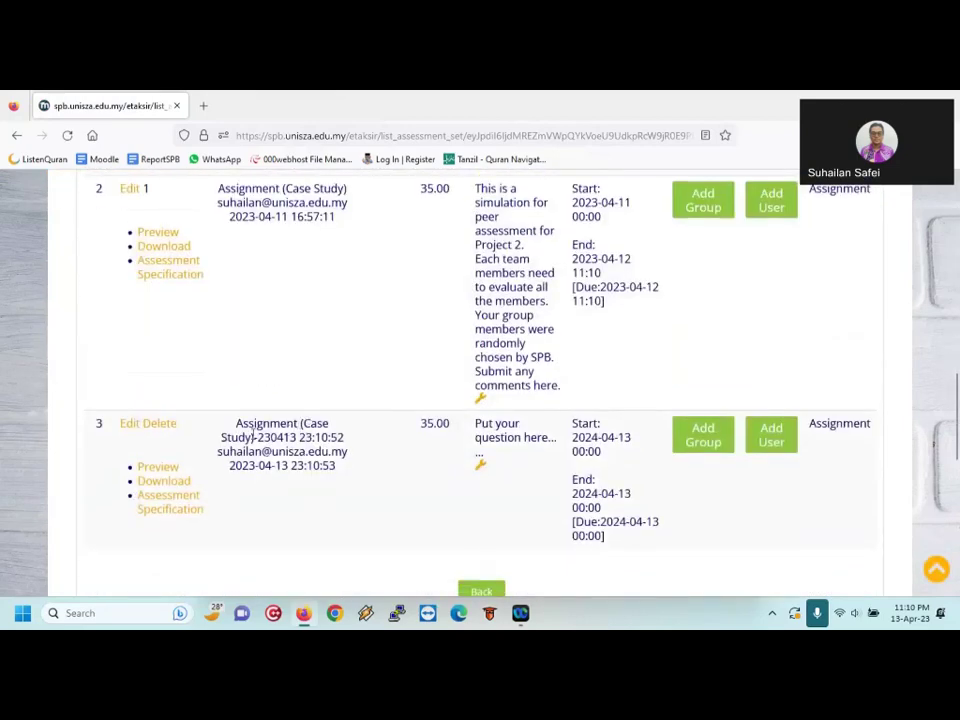
left_click(131, 428)
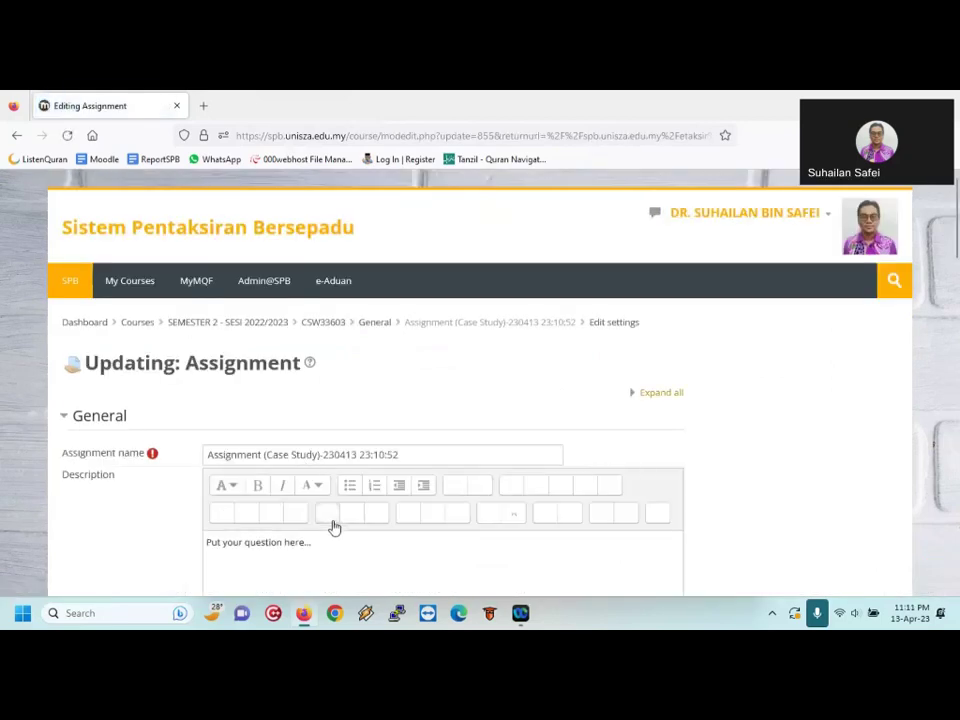
left_click(328, 542)
key("ctrl+a")
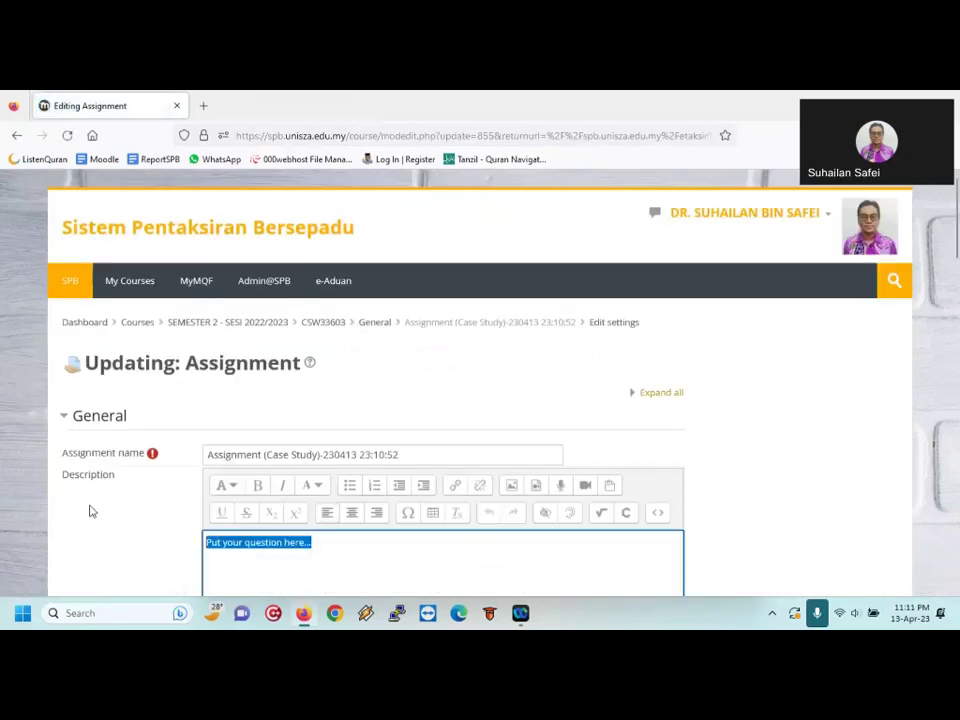
type("work in gr")
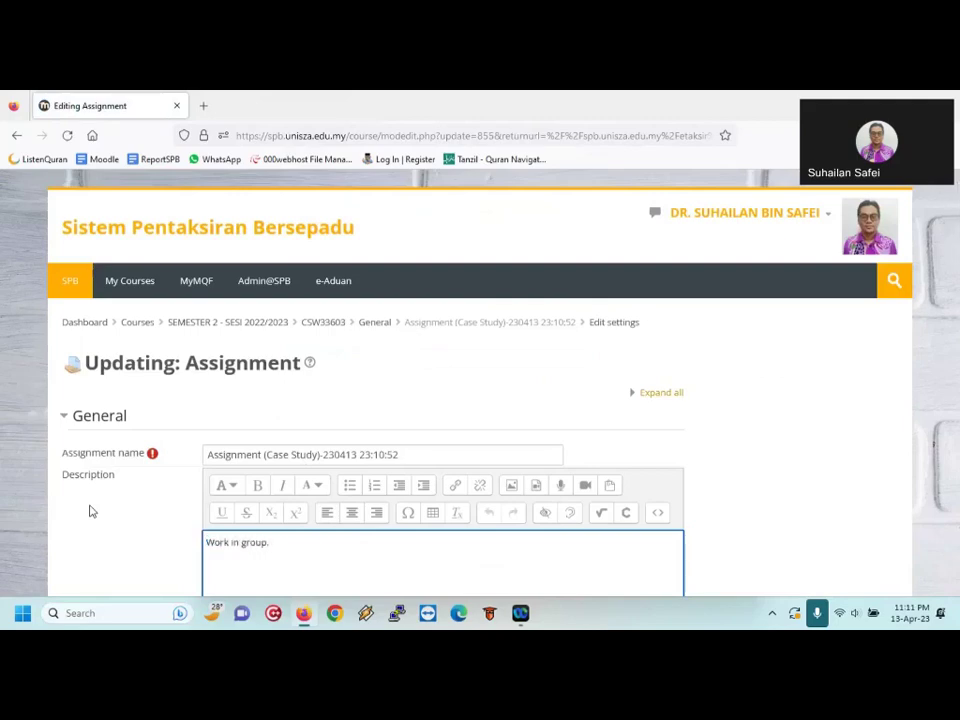
Complete the description as "Work in group. Present about computer science current issues." and rename the assignment "Presentation"
type("oup. Pres")
type("ent about computer science issues")
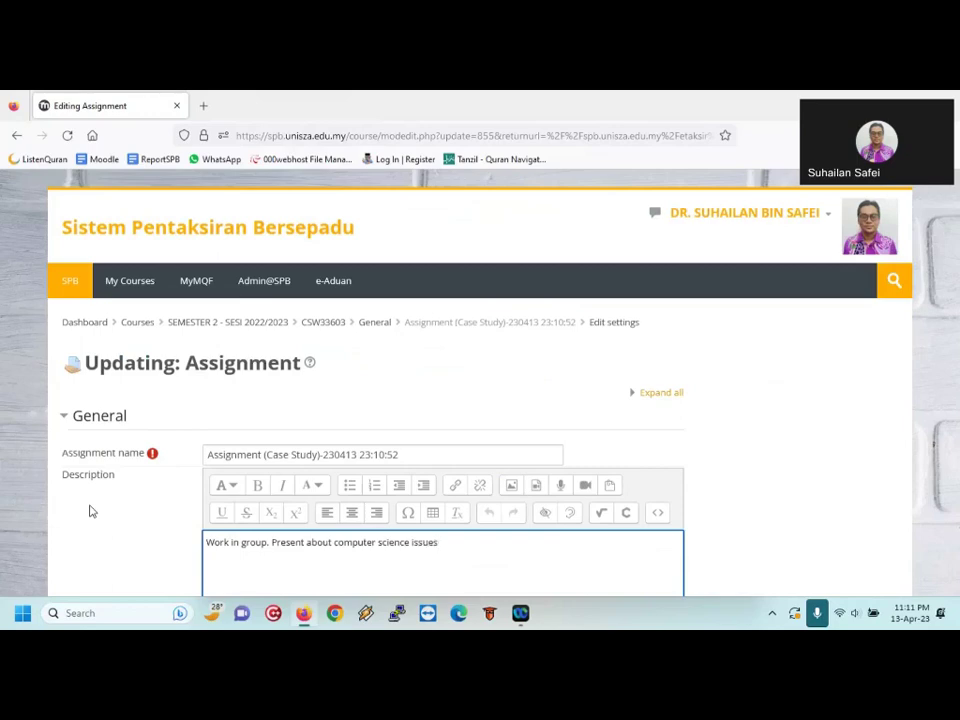
type("current")
scroll(89, 511, "down", 3)
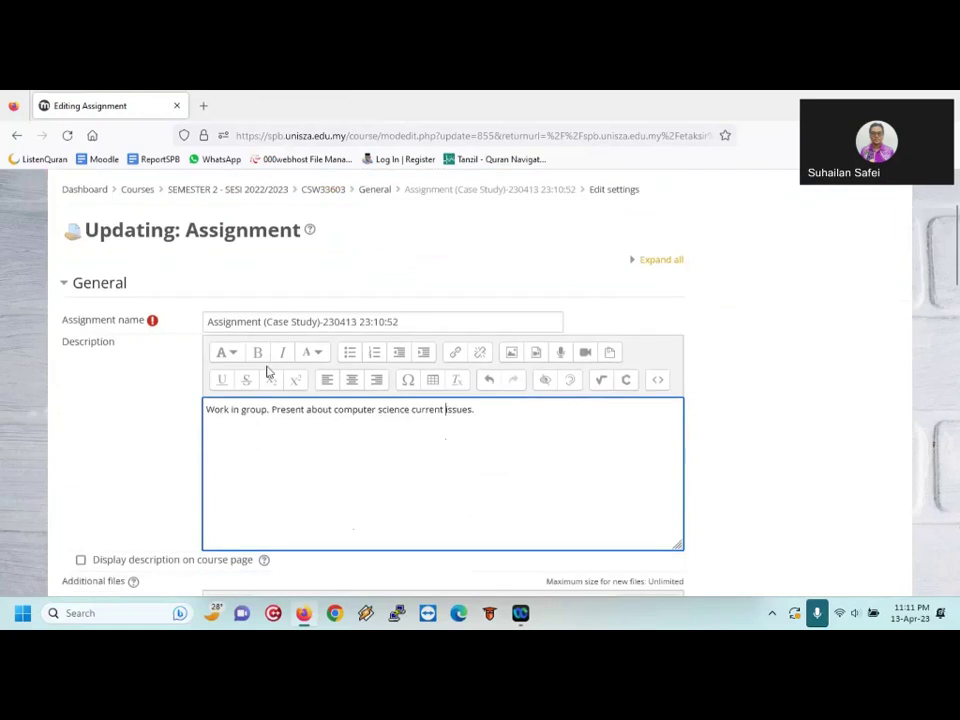
left_click_drag(425, 316, 163, 305)
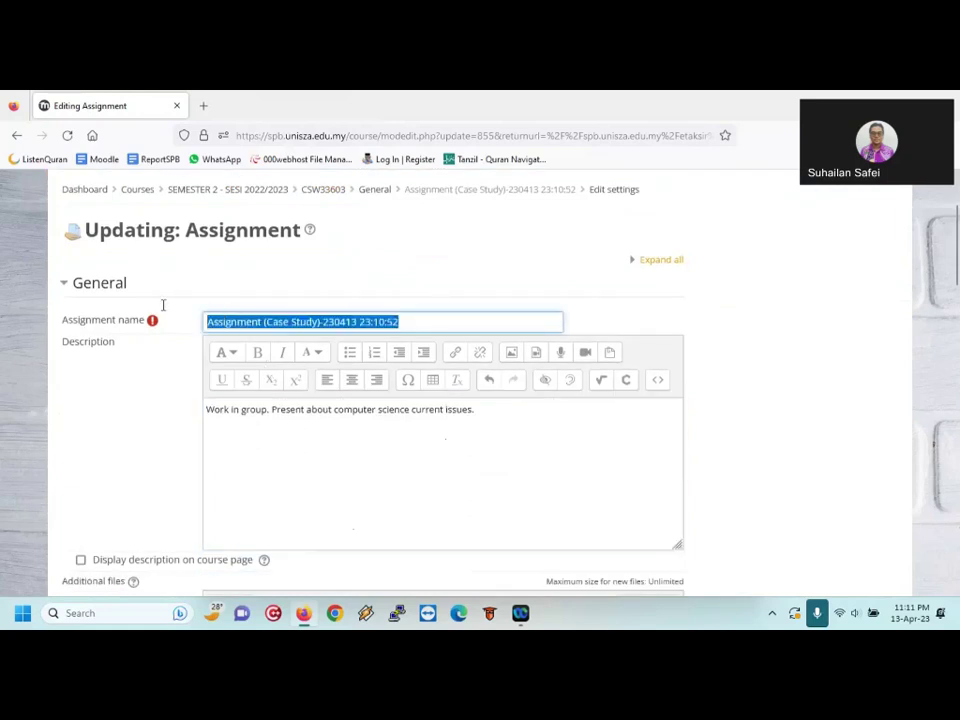
type("Presentation")
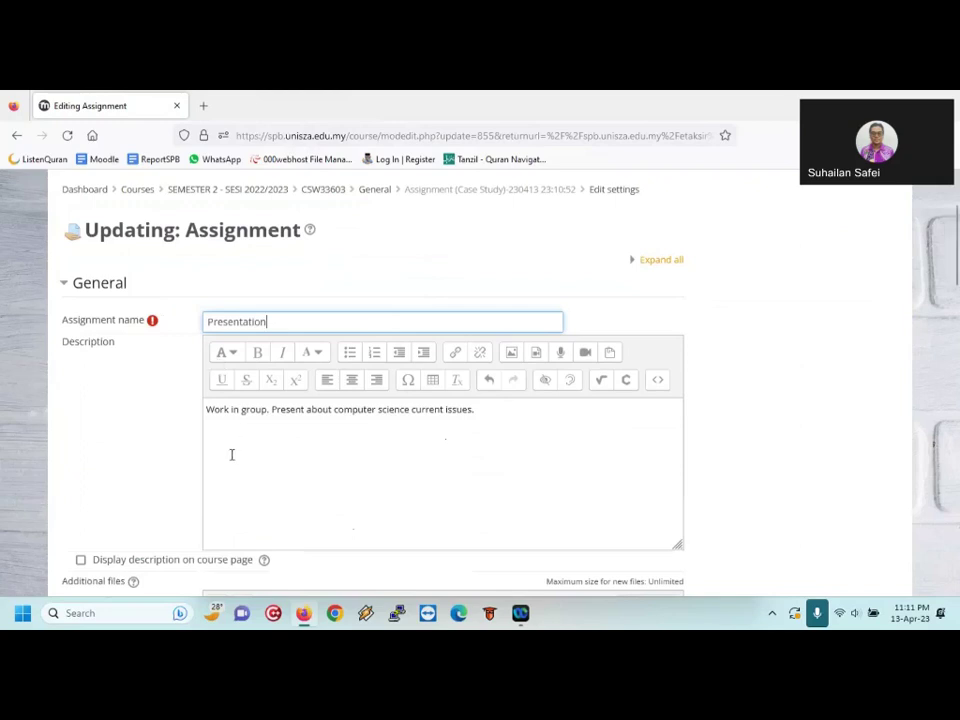
Set the assignment's submission type to online text only
scroll(230, 454, "down", 3)
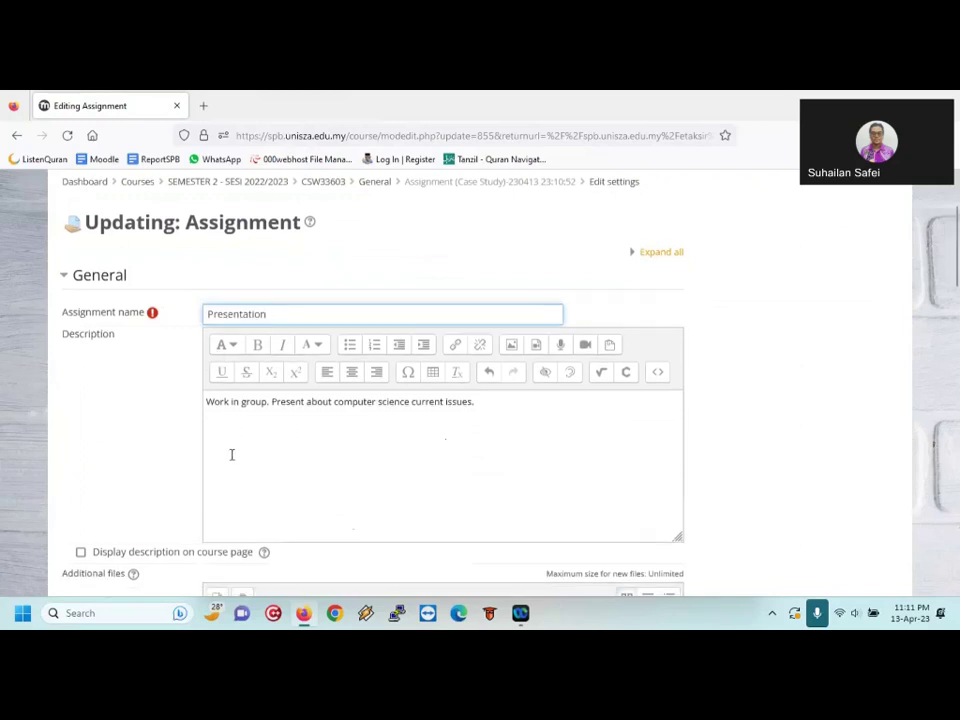
scroll(231, 456, "down", 3)
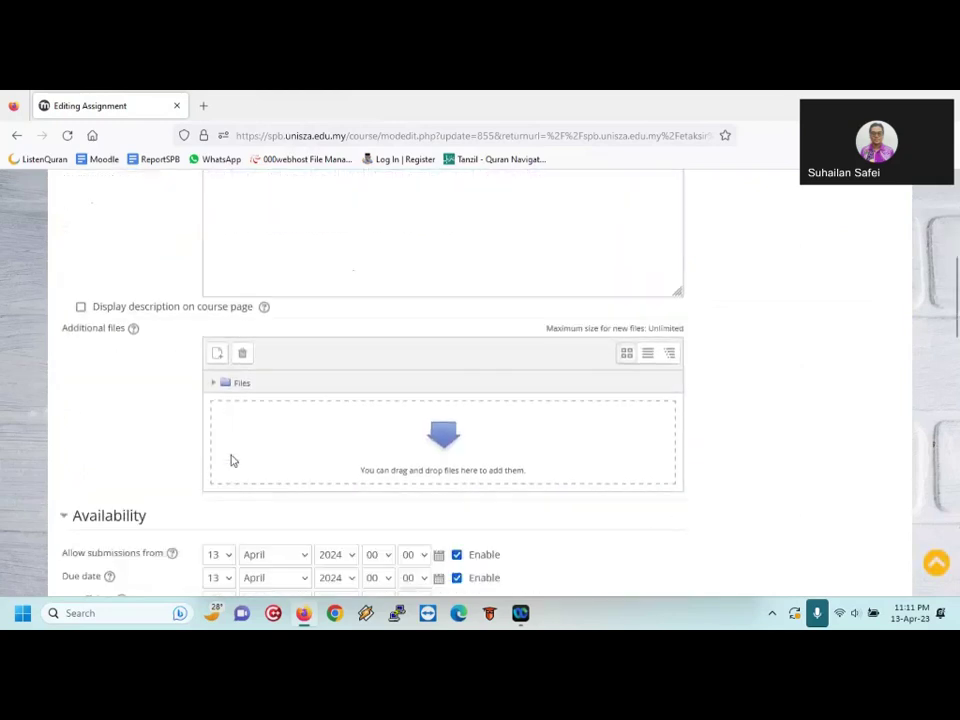
scroll(230, 460, "down", 2)
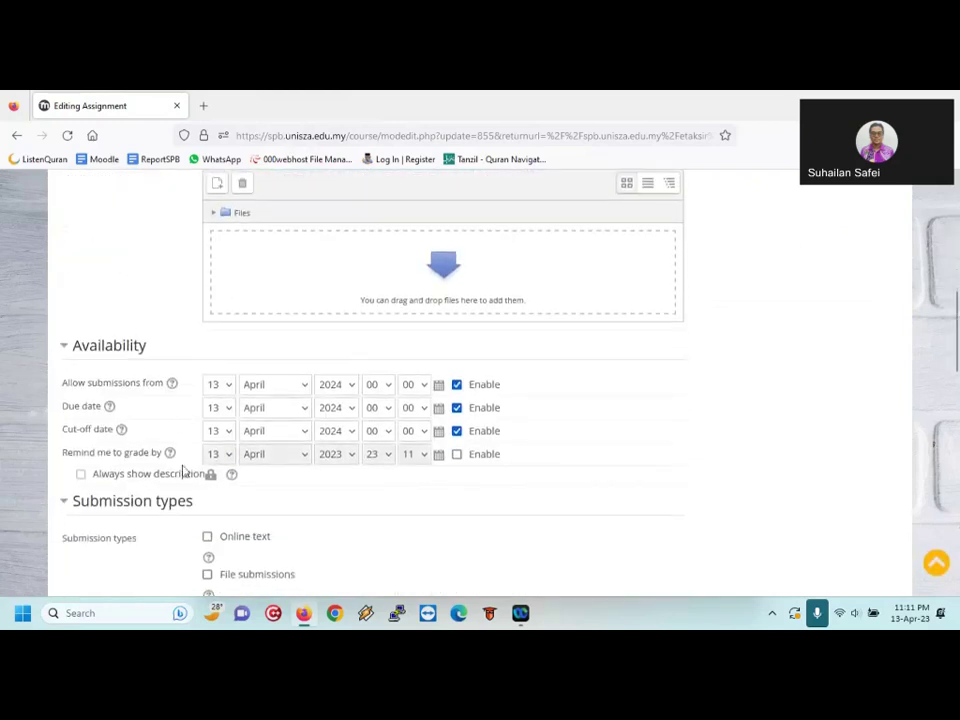
scroll(206, 440, "down", 4)
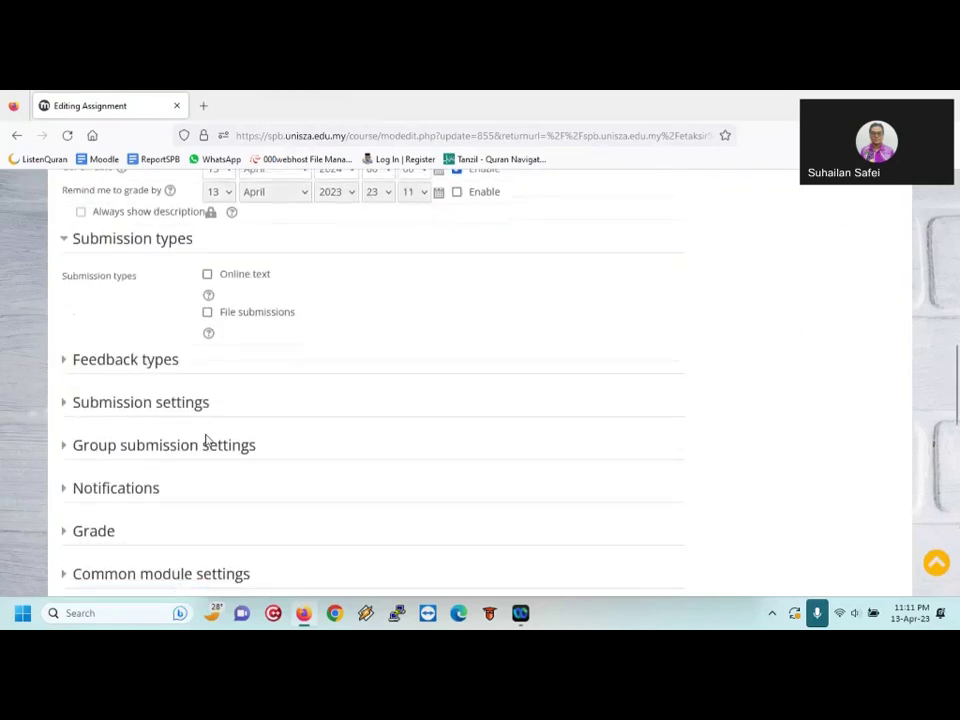
left_click(208, 275)
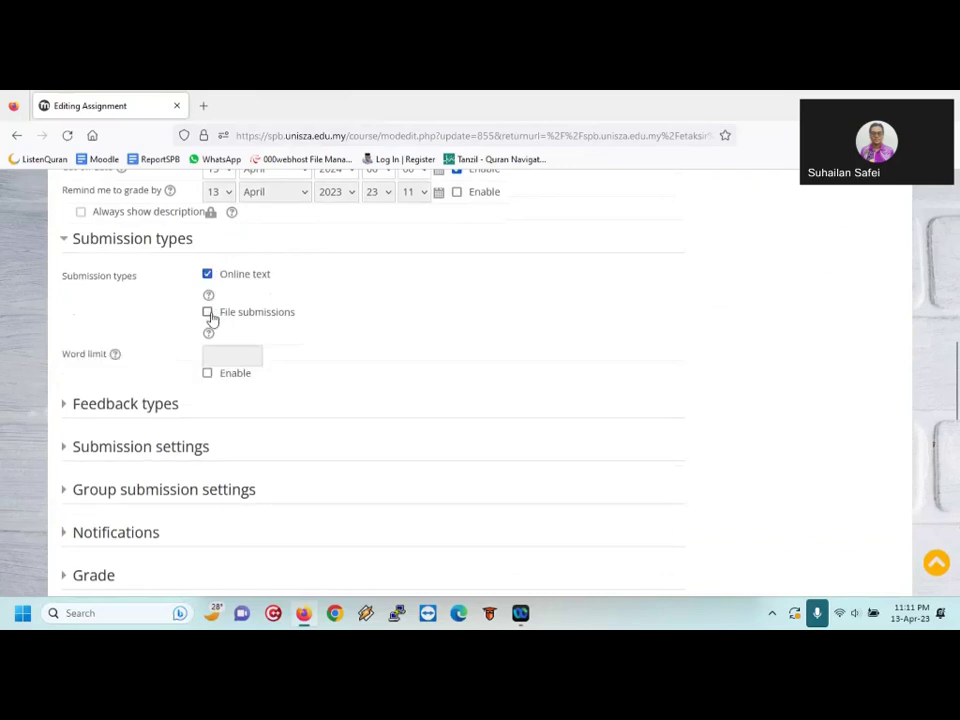
left_click(208, 313)
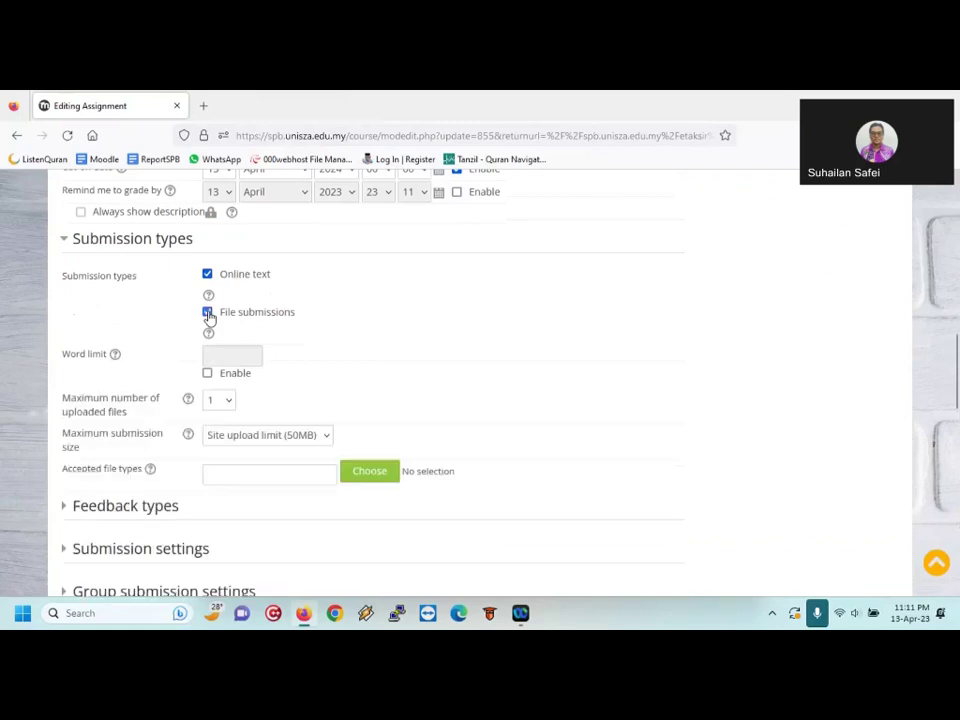
left_click(208, 313)
left_click(207, 276)
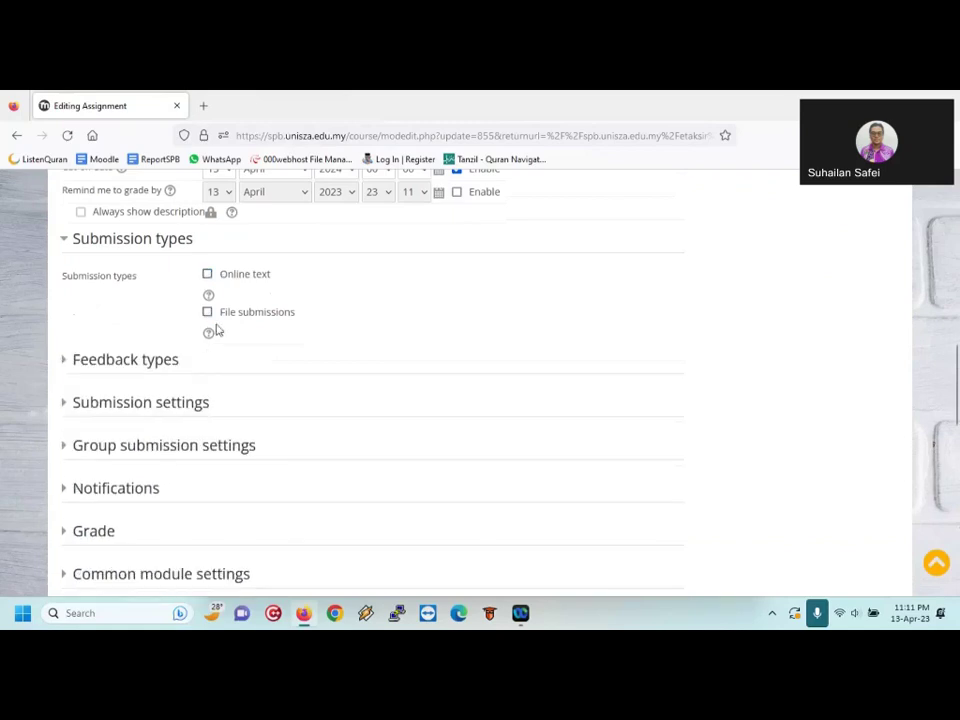
left_click(206, 276)
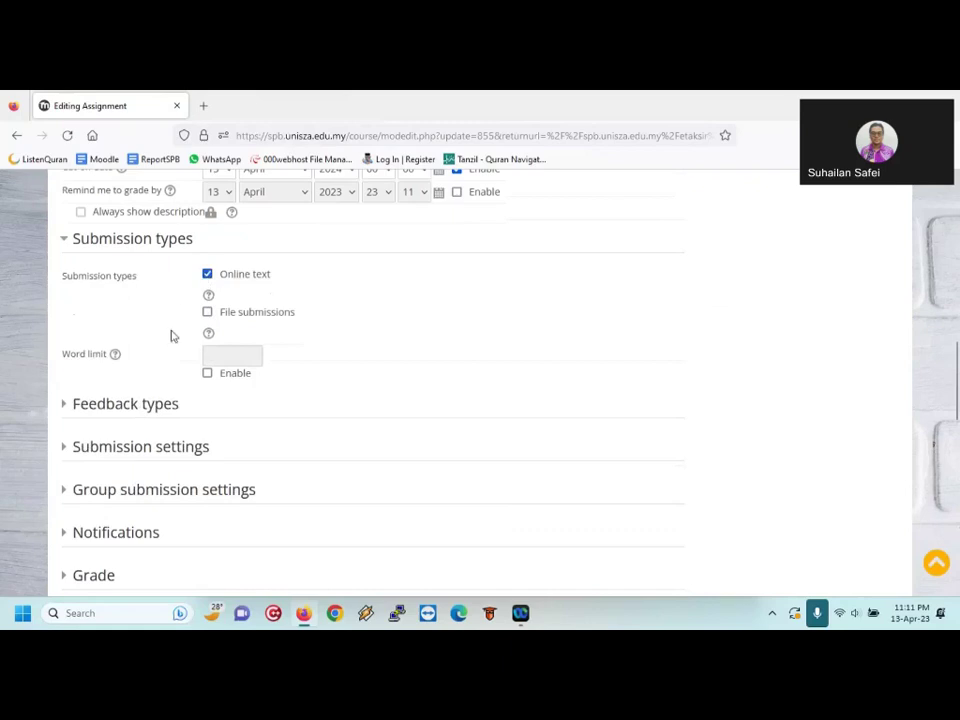
Enable Peer Assessment in the assignment's group submission settings
scroll(168, 352, "down", 1)
scroll(168, 352, "down", 2)
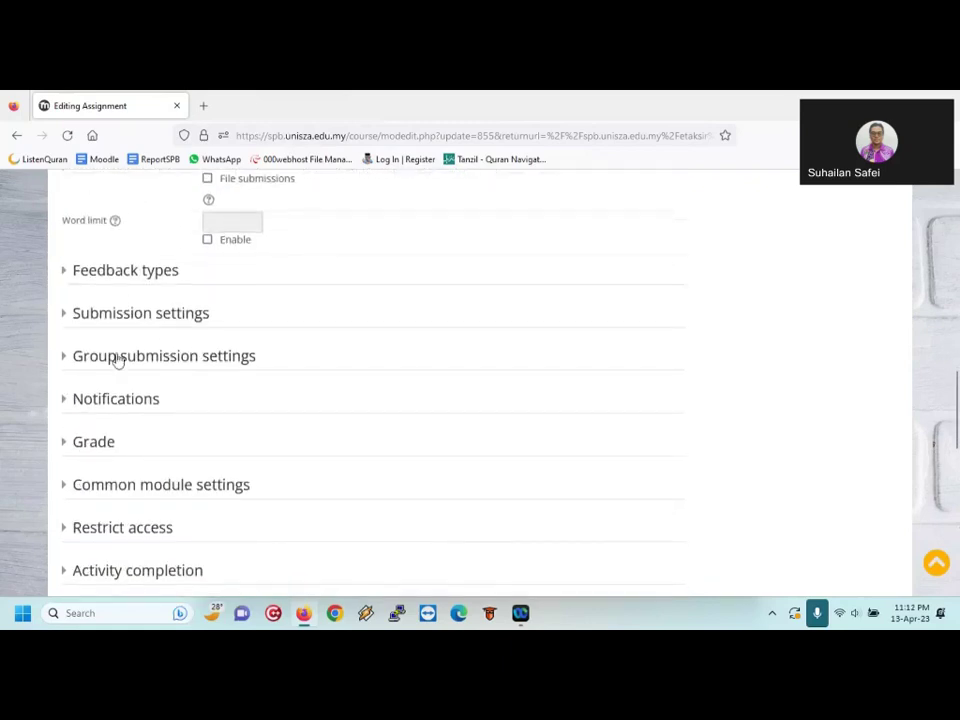
left_click(71, 358)
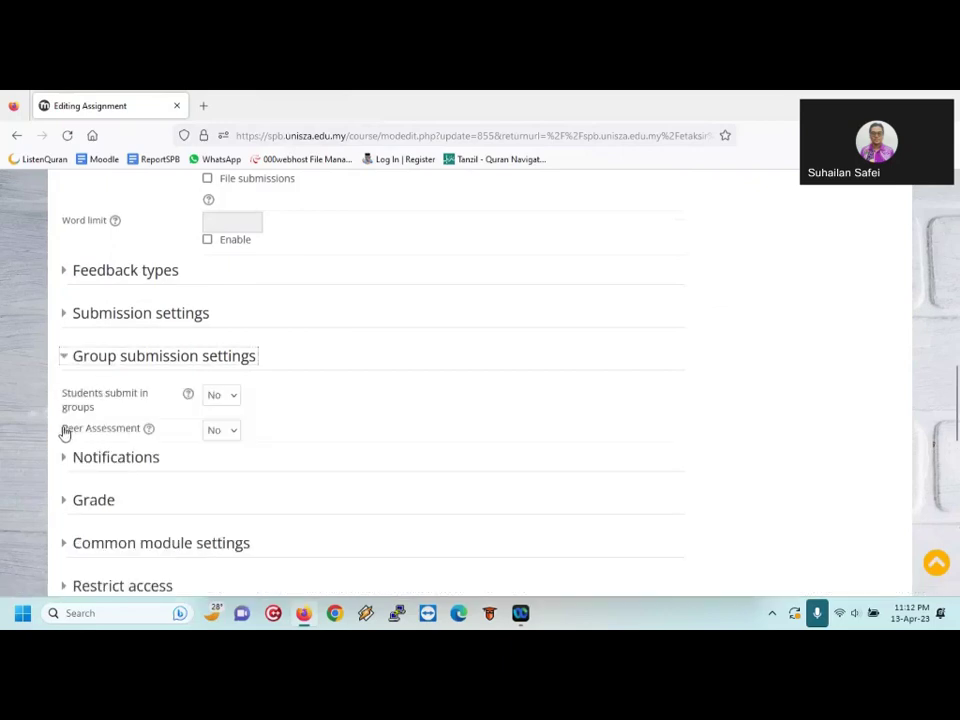
left_click_drag(64, 432, 141, 436)
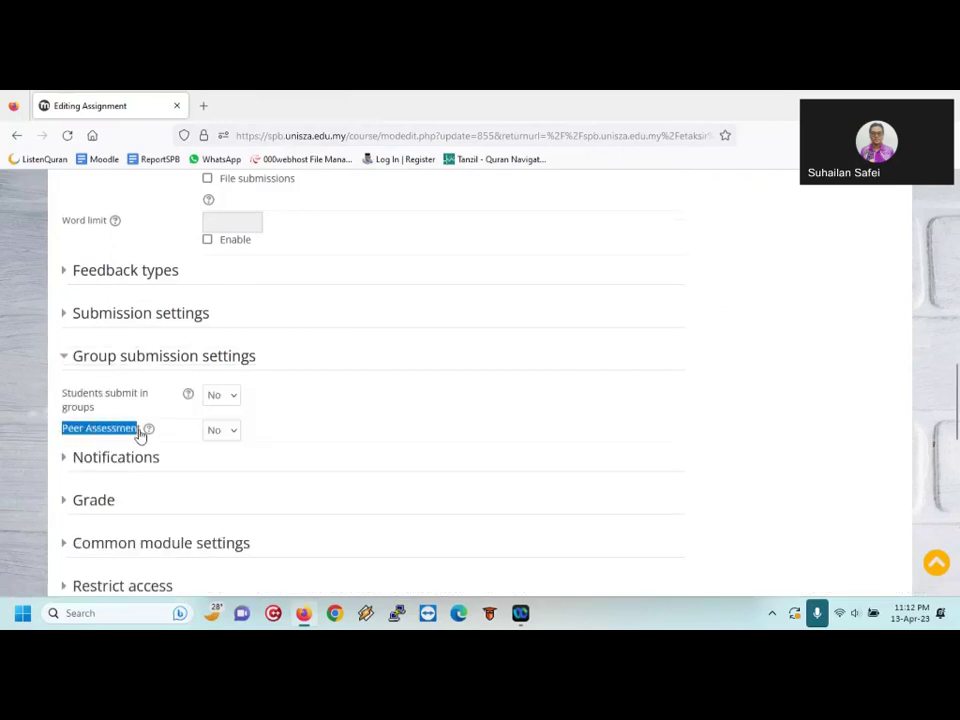
left_click(212, 433)
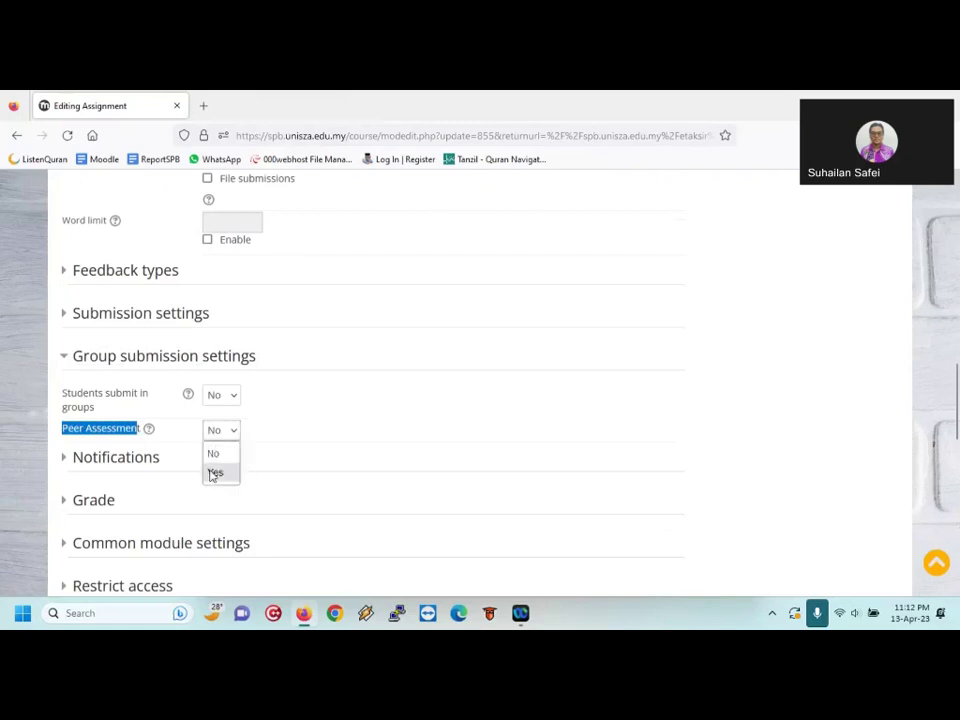
left_click(213, 473)
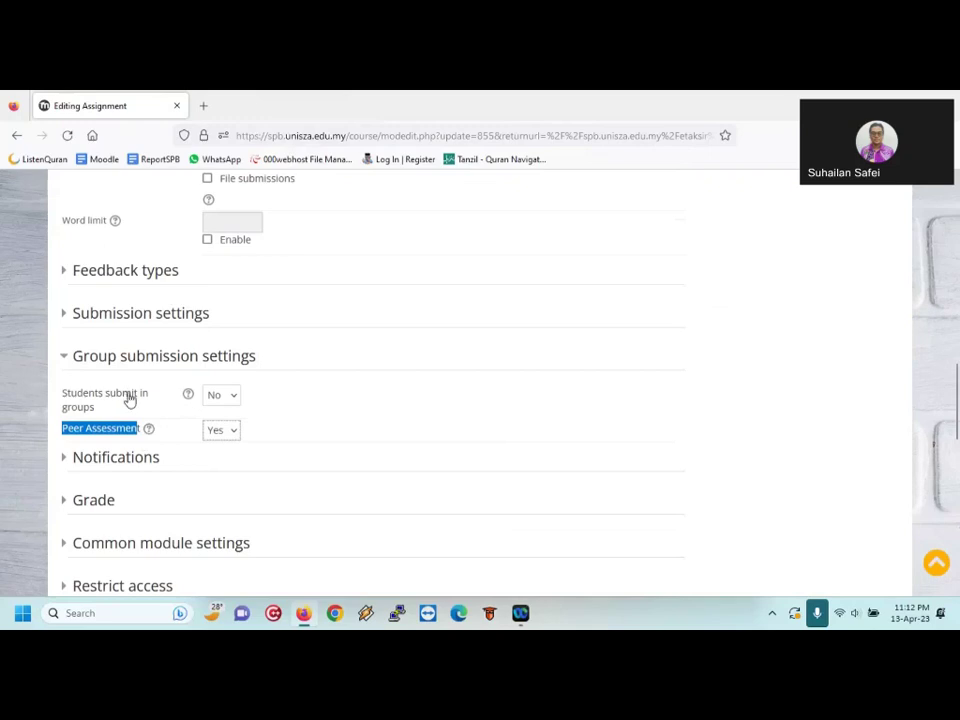
Try setting Students submit in groups to Yes, and restore it to No with Peer Assessment set to Yes
left_click(227, 400)
left_click(219, 447)
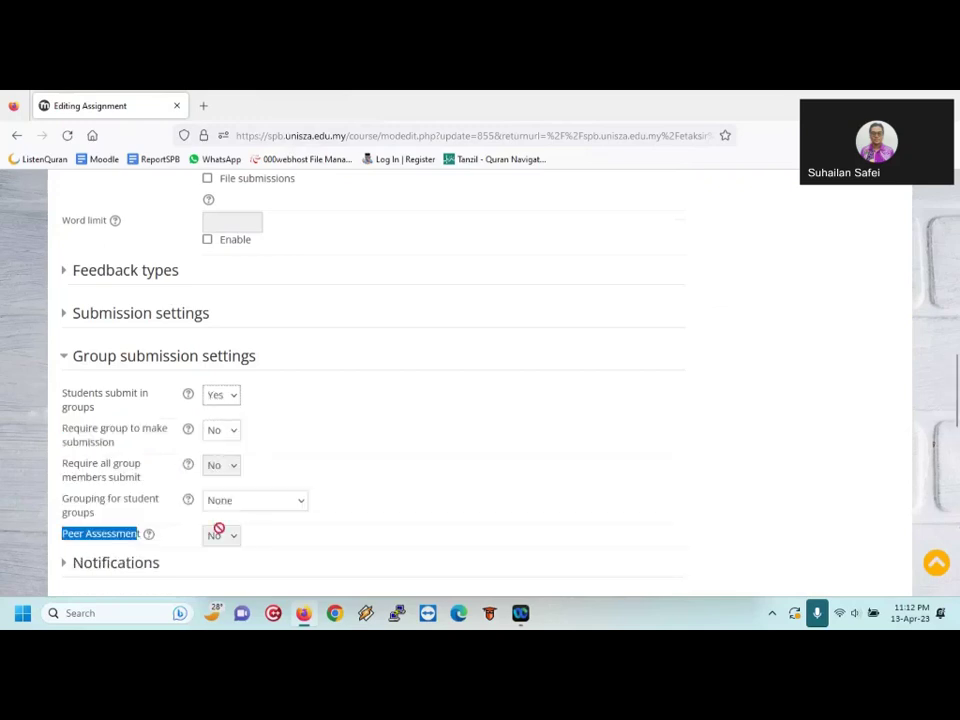
left_click(234, 400)
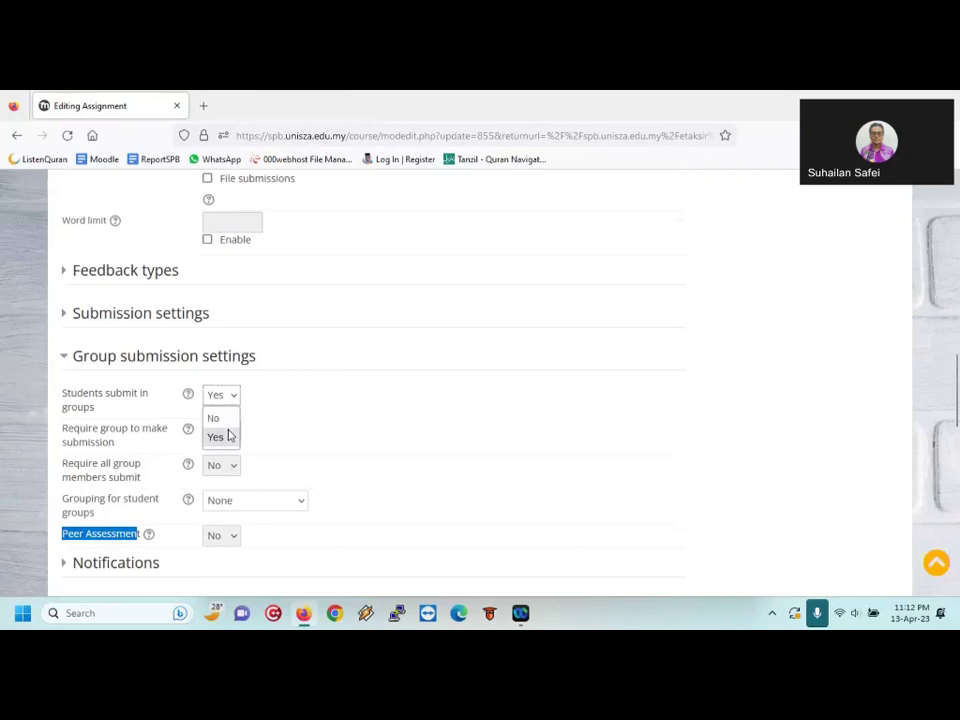
left_click(228, 420)
left_click(229, 430)
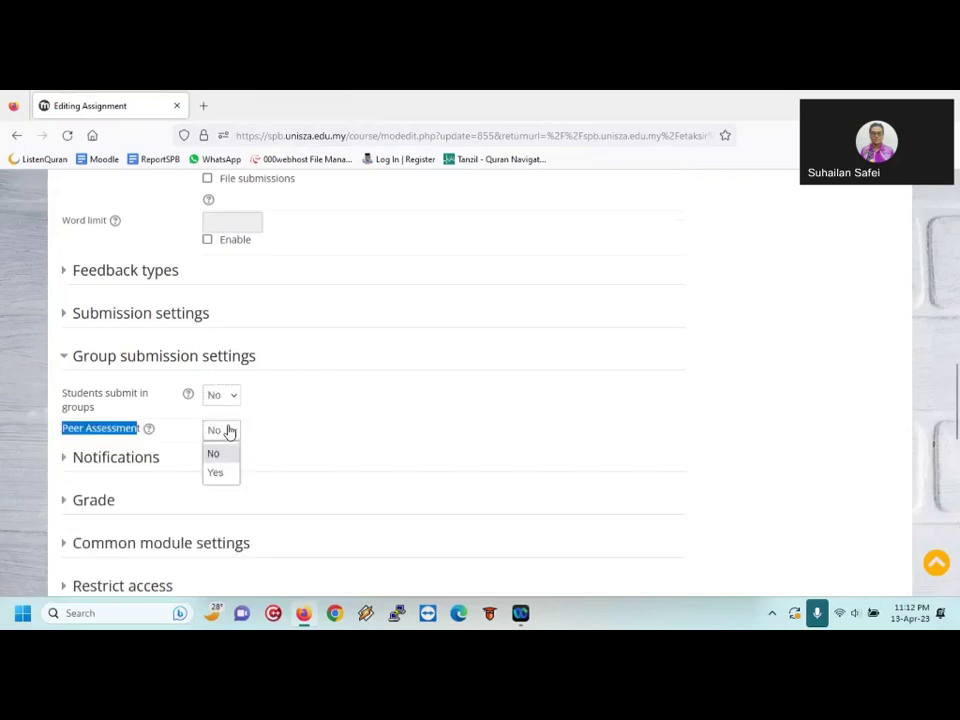
left_click(224, 472)
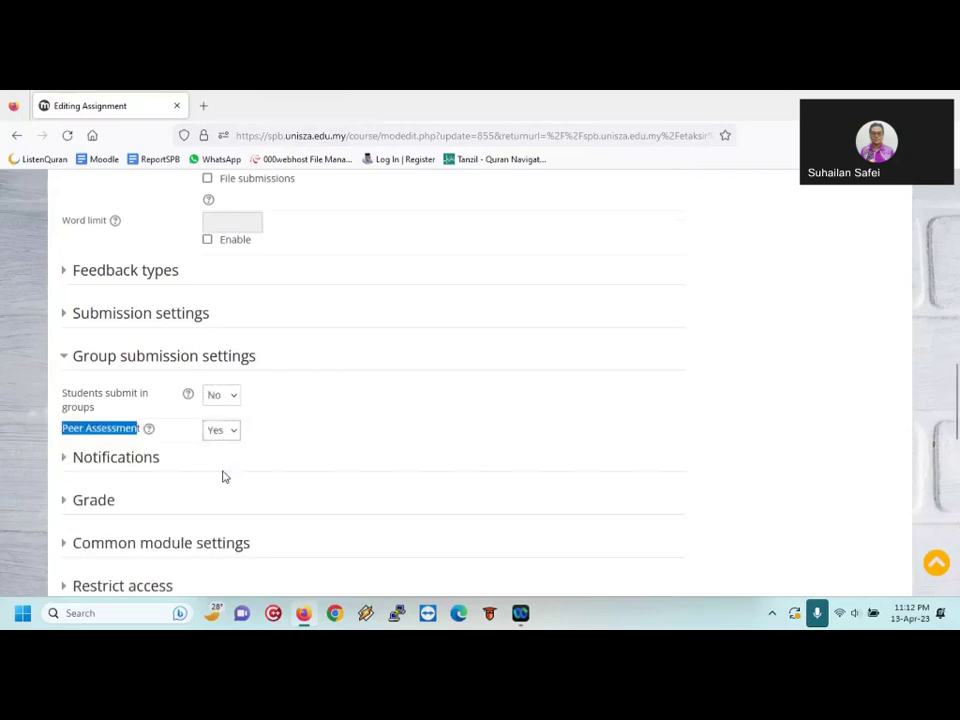
Try to set the assignment's grading method to Rubric, and collapse the grade settings
left_click(100, 501)
scroll(291, 472, "down", 3)
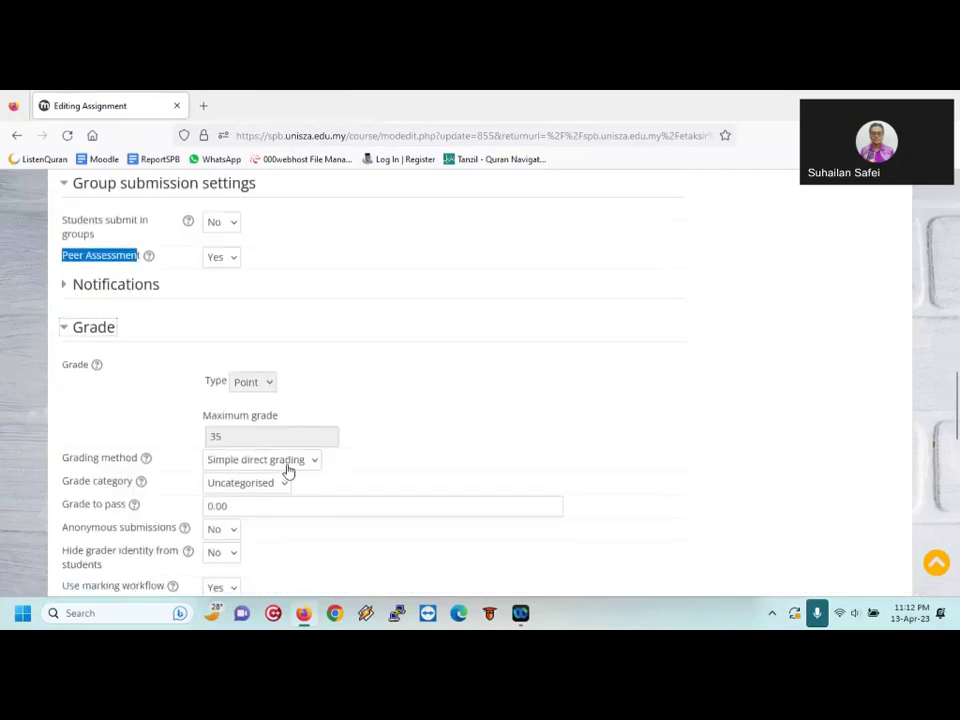
left_click(289, 466)
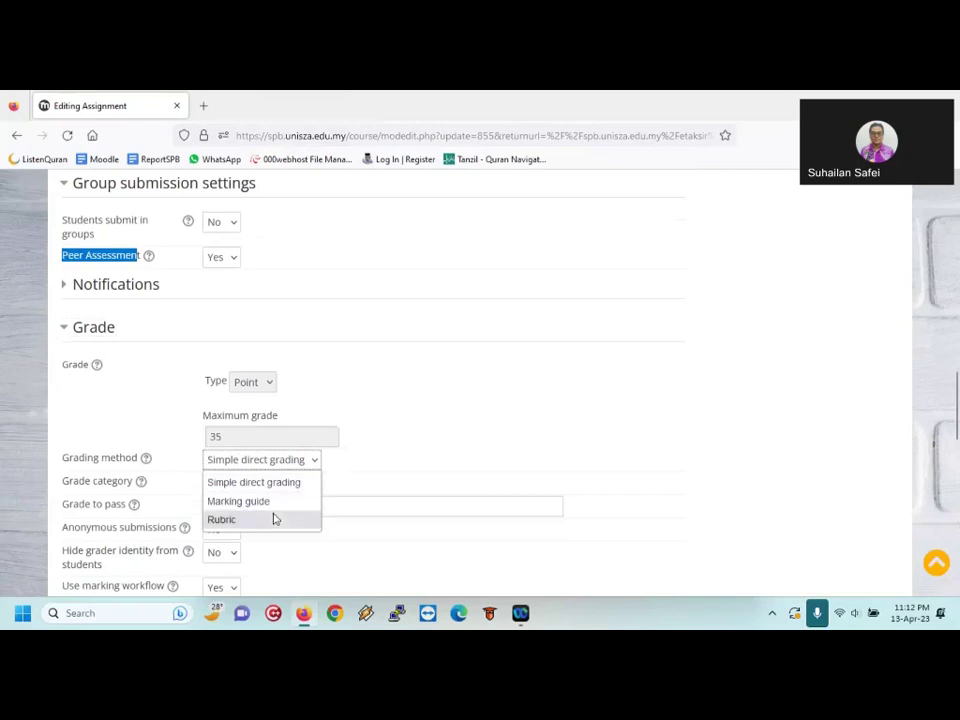
left_click(273, 519)
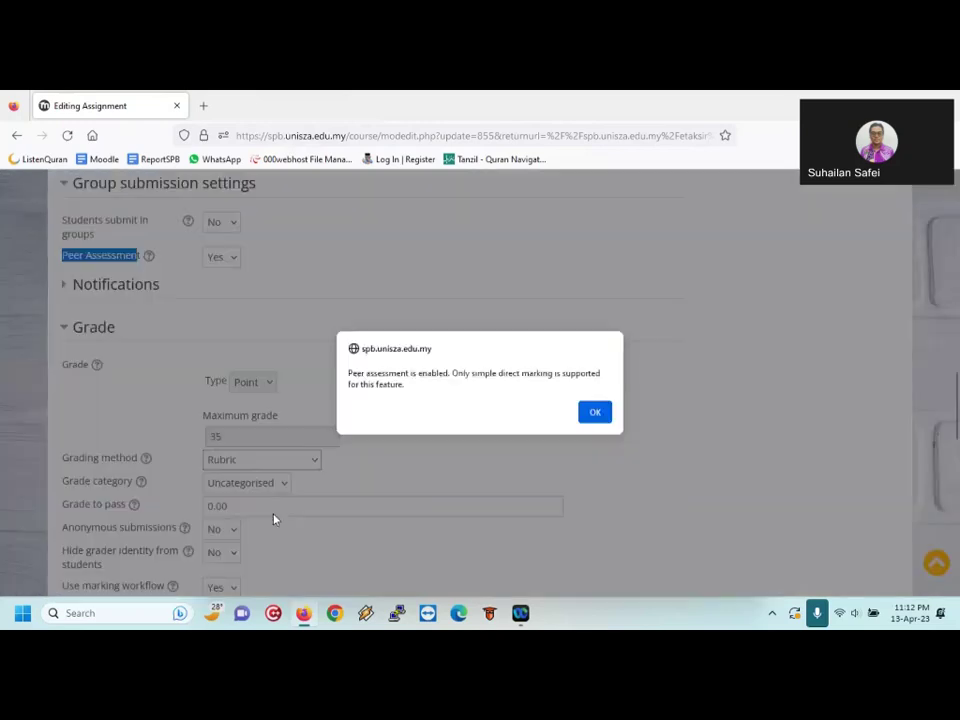
left_click(600, 415)
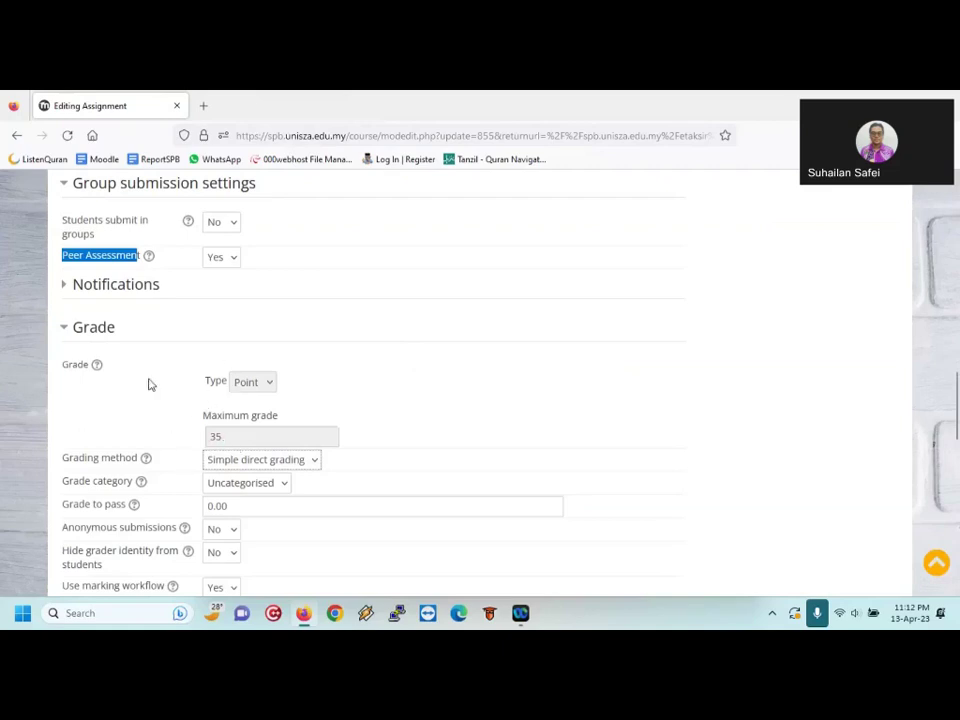
left_click(93, 328)
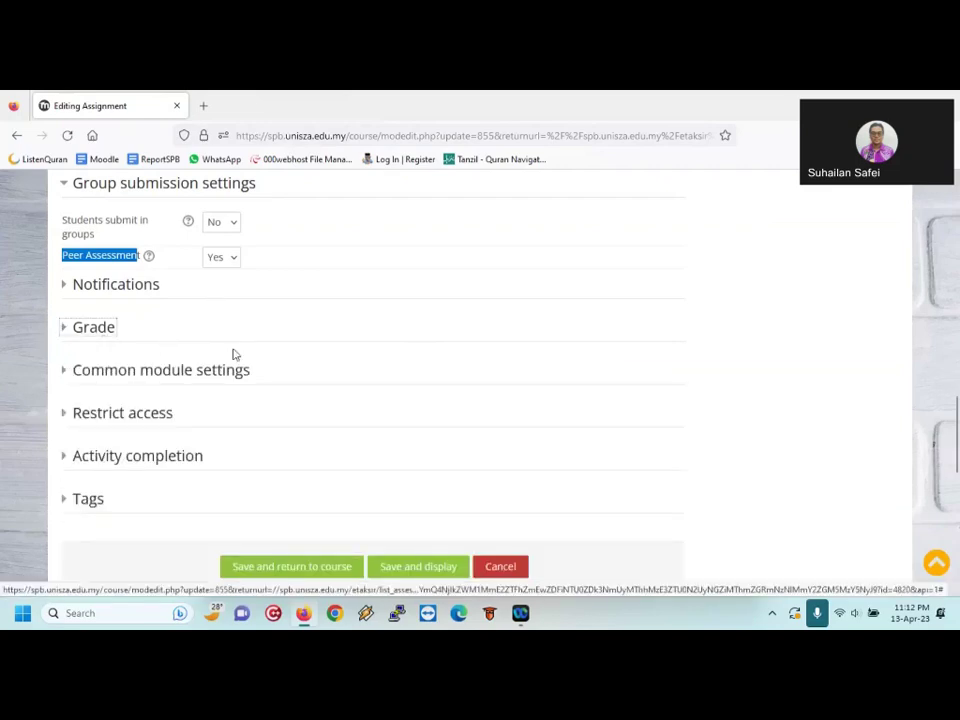
Set the assignment's grouping to Assignment1 and its availability to Show on course page in the common module settings
scroll(234, 354, "up", 5)
scroll(234, 354, "down", 3)
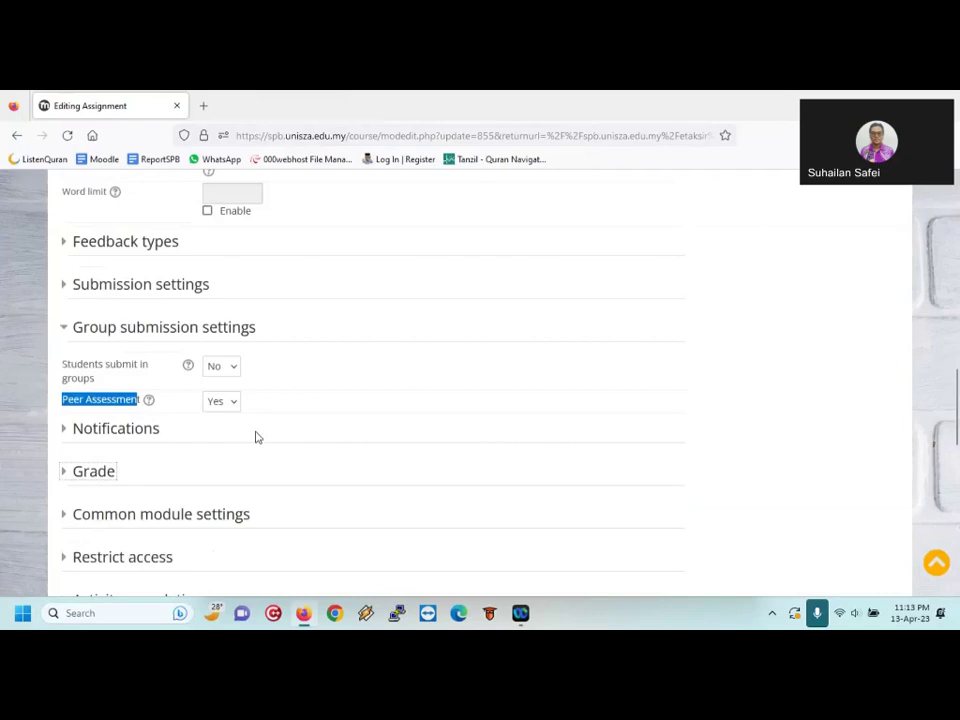
scroll(255, 437, "down", 2)
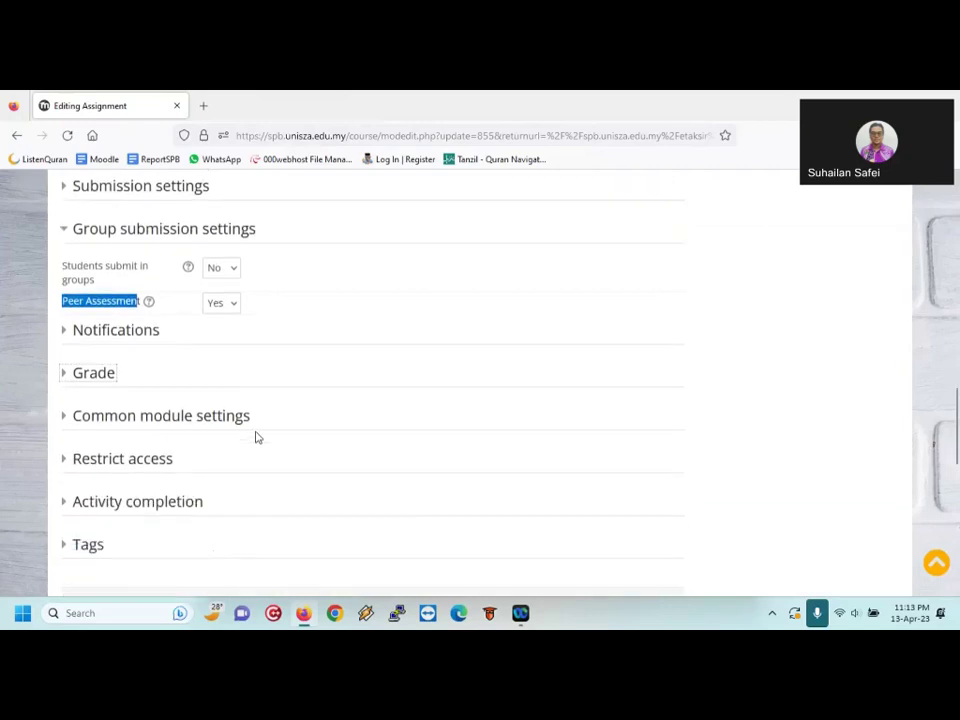
left_click(72, 415)
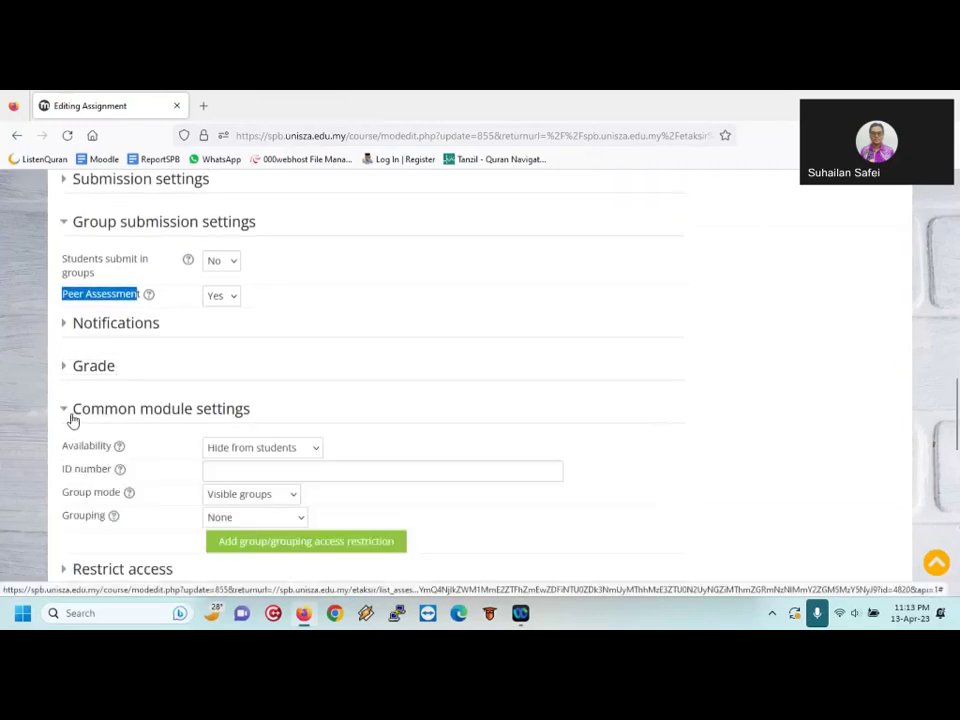
left_click(285, 517)
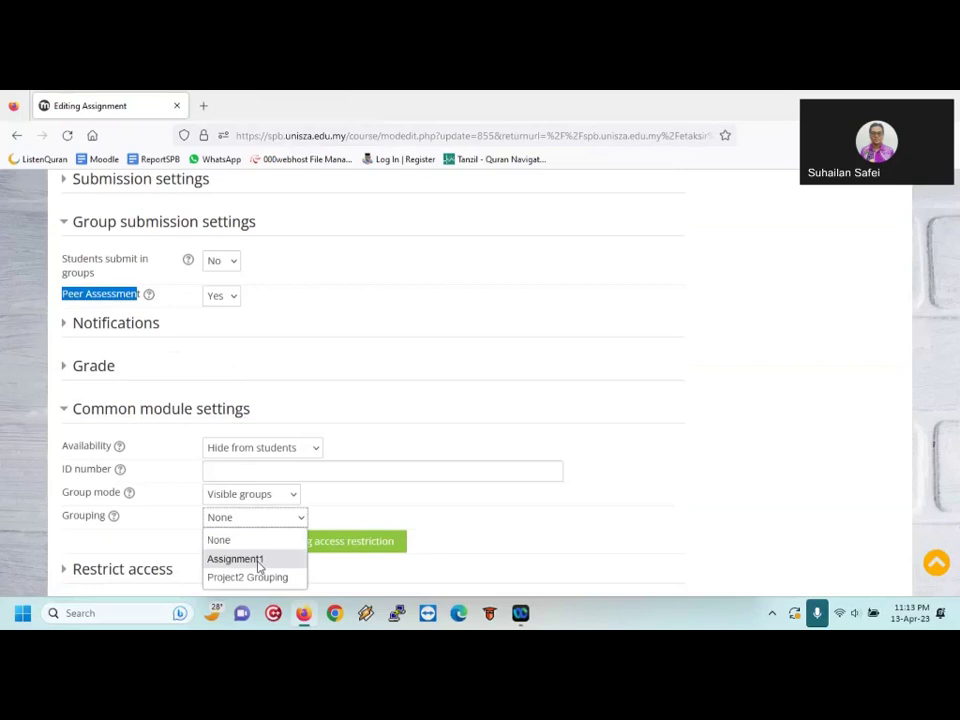
left_click(258, 560)
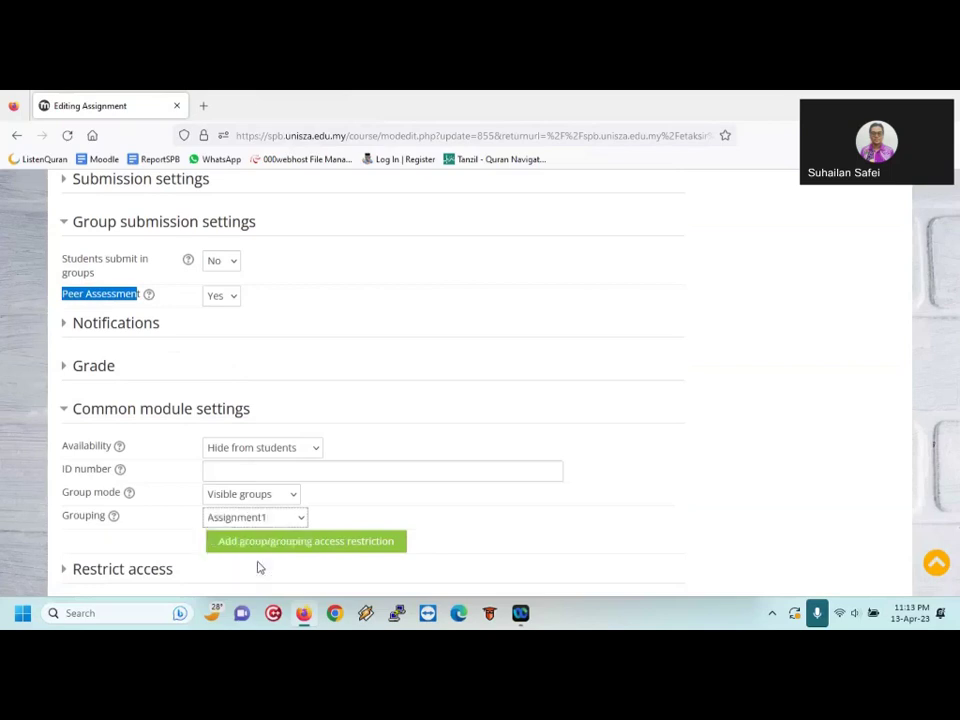
left_click(294, 447)
left_click(279, 447)
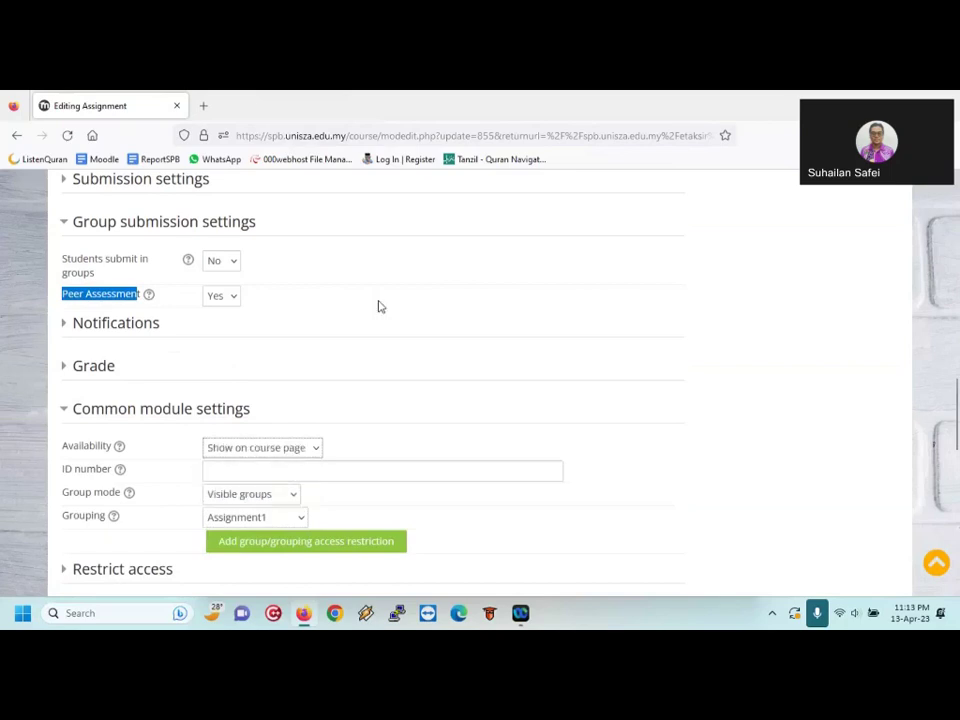
Set the day of the assignment's Due date and Cut-off date to 14 in the availability settings
scroll(378, 306, "up", 10)
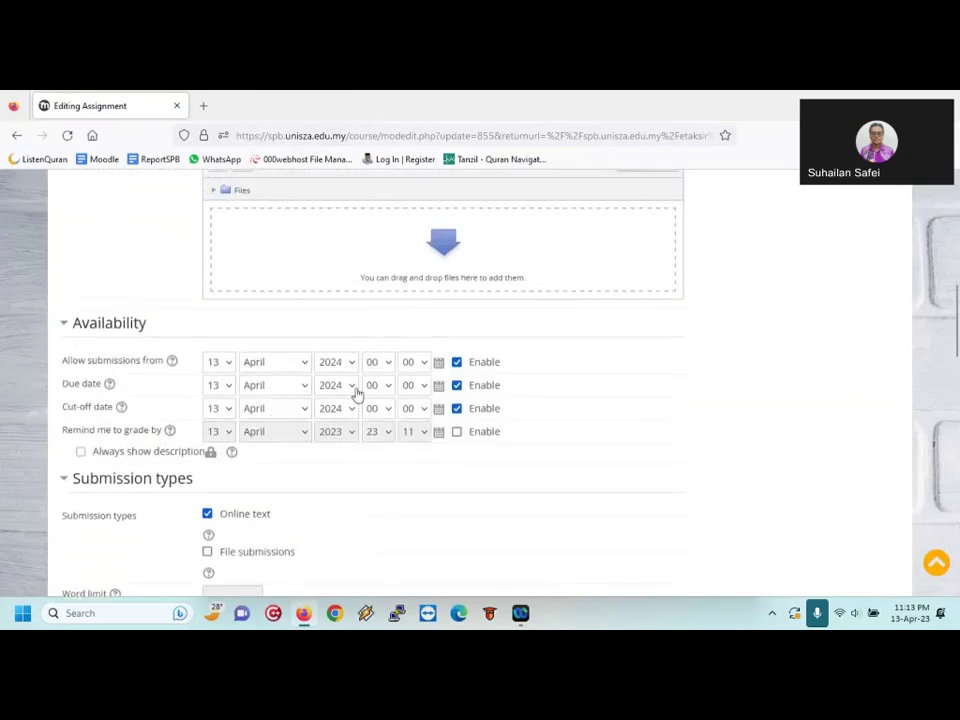
left_click(230, 386)
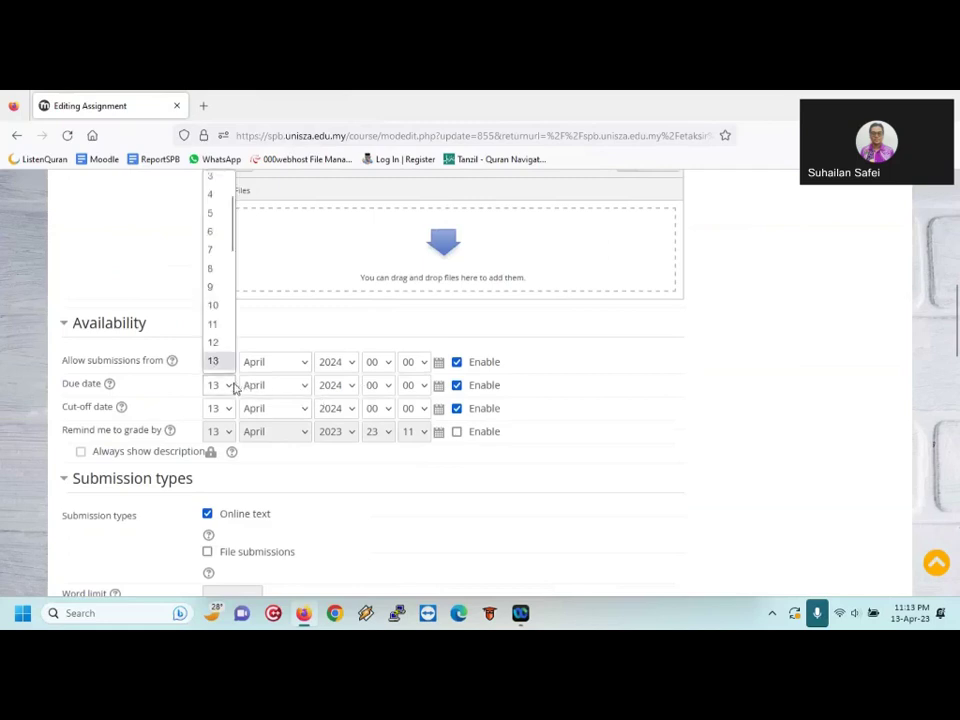
key("Down")
left_click(230, 378)
left_click(228, 408)
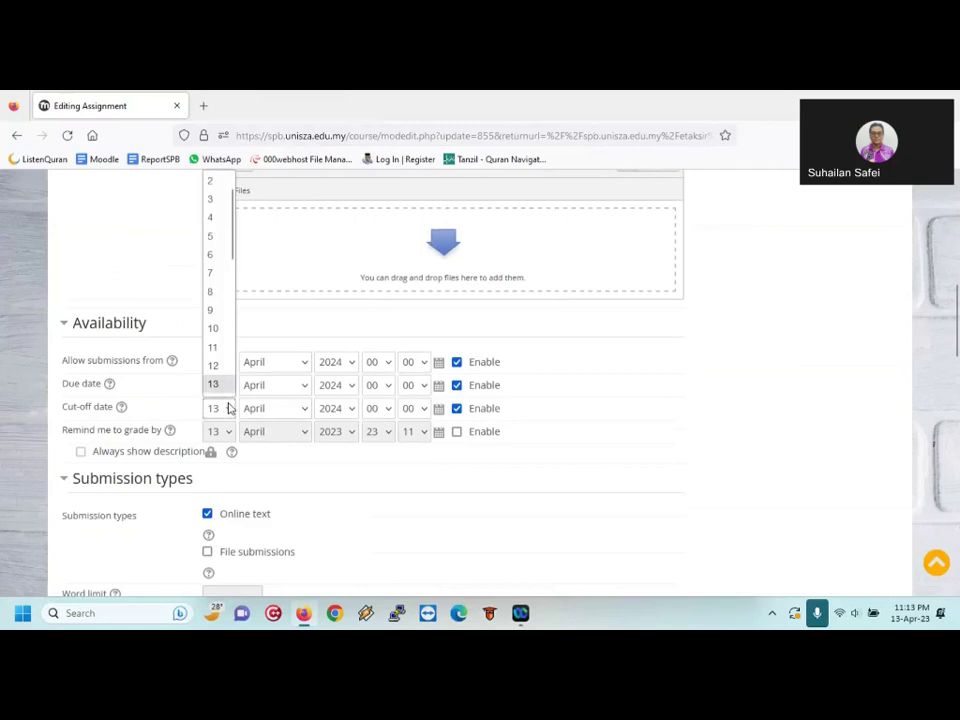
key("Down")
left_click(228, 408)
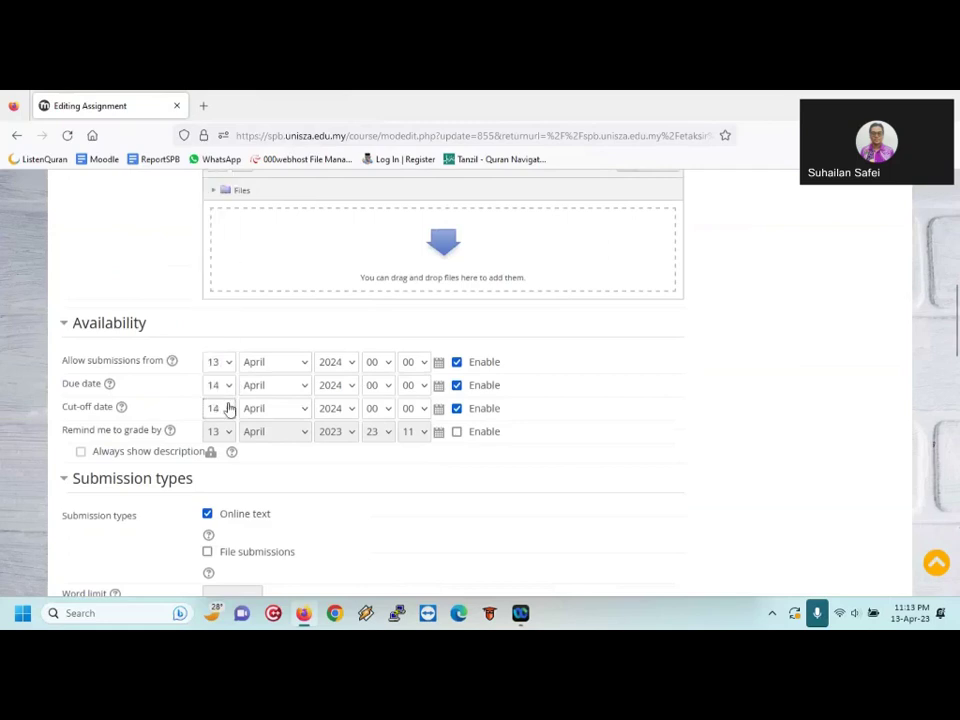
Set the year of the Allow submissions from, Due date and Cut-off date settings to 2023
left_click(340, 369)
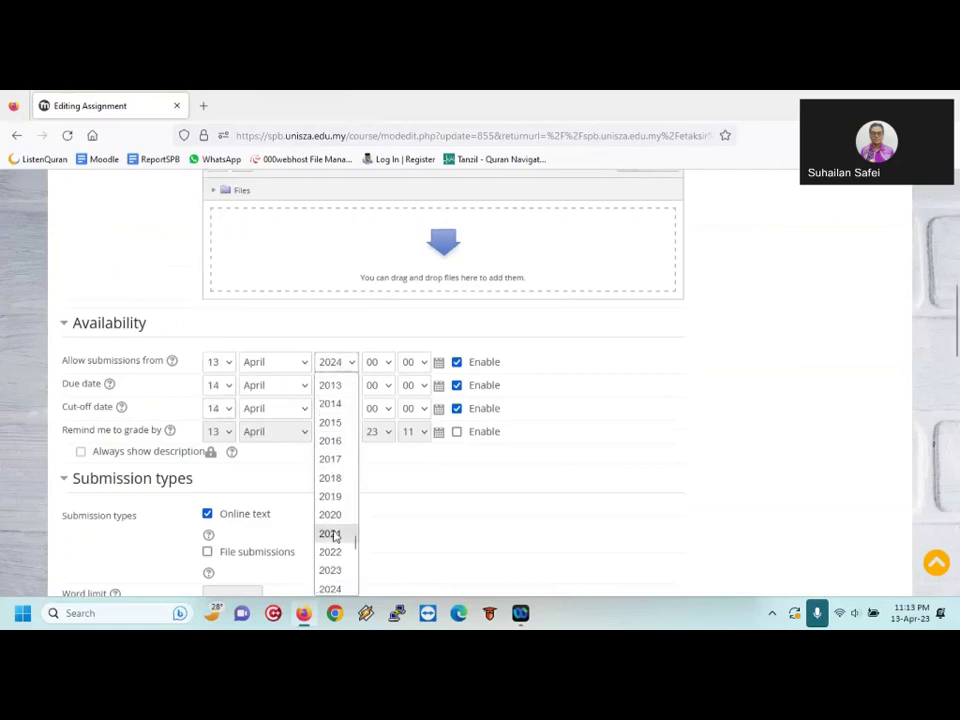
left_click(331, 568)
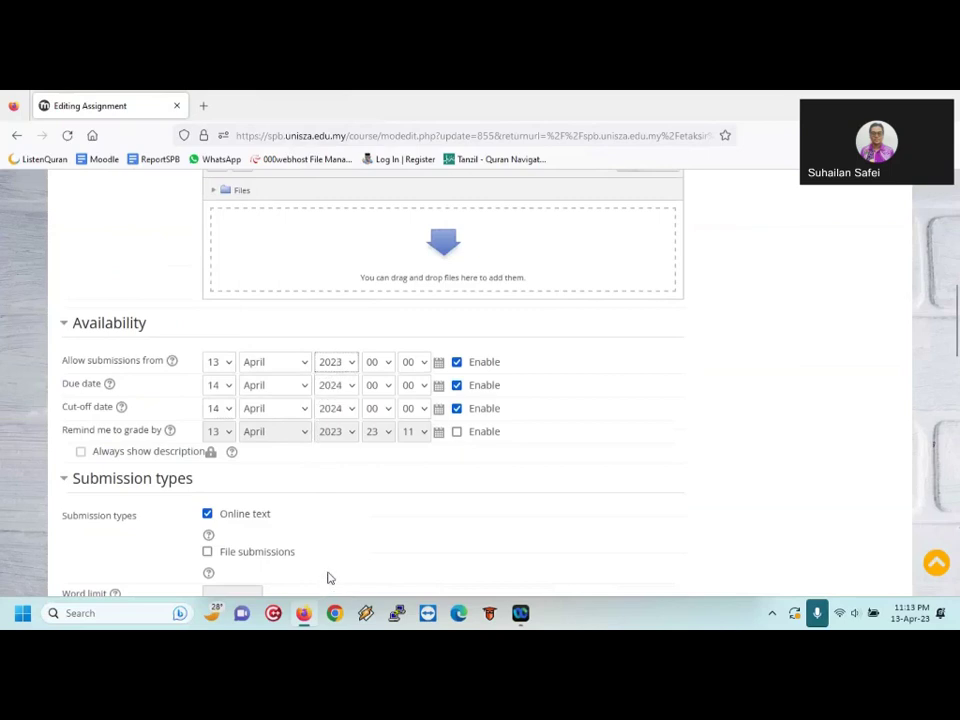
left_click(352, 389)
left_click(343, 343)
left_click(339, 410)
left_click(335, 367)
Save the assignment settings and display the Presentation assignment
scroll(432, 484, "down", 10)
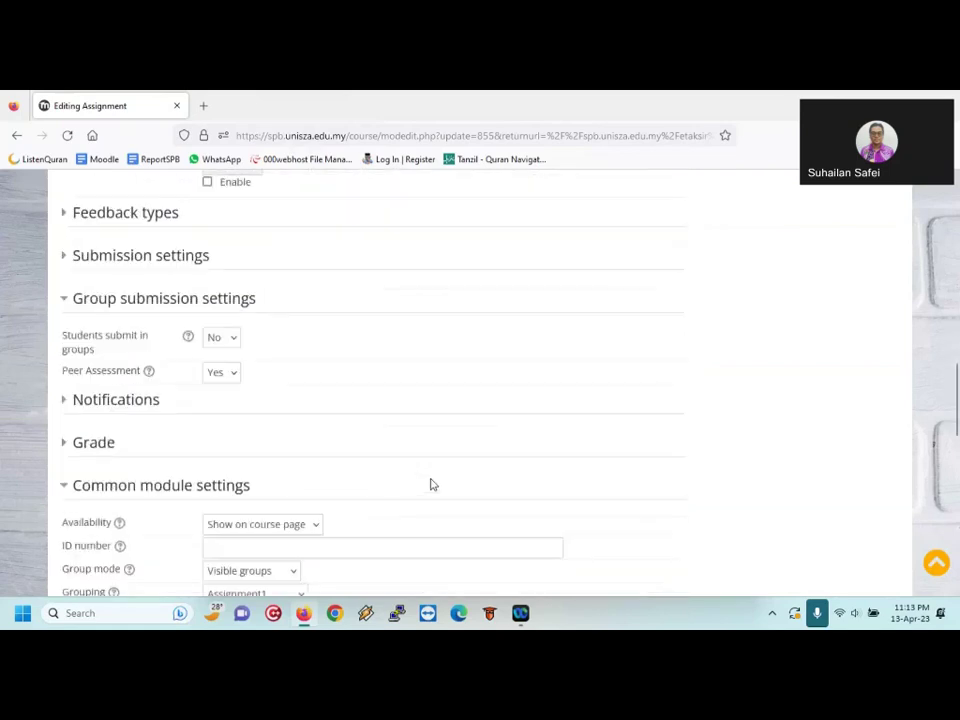
scroll(432, 484, "down", 1)
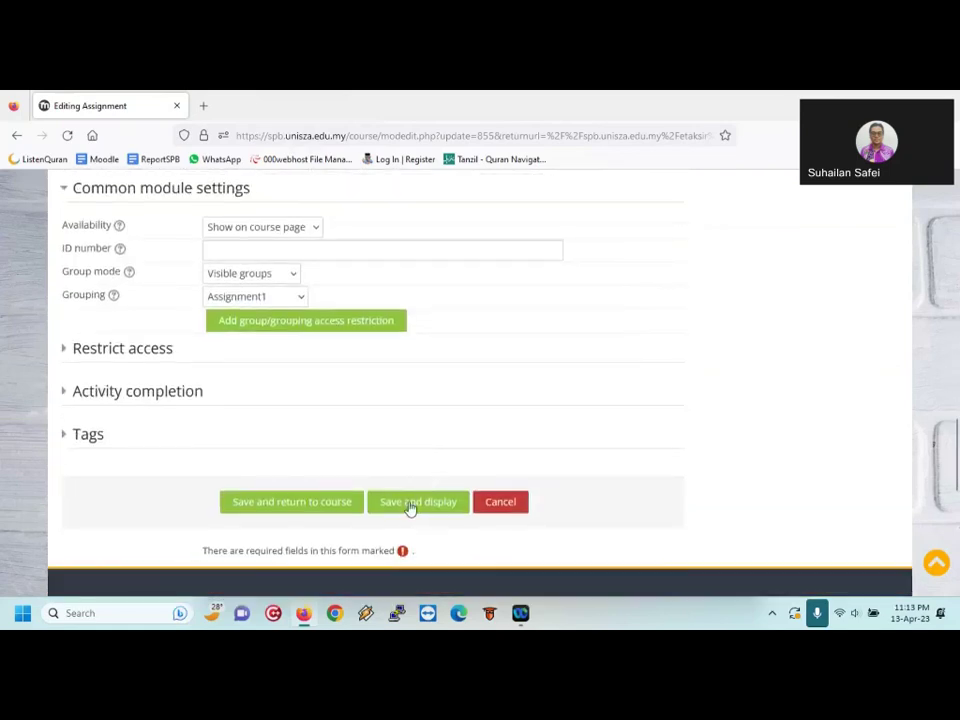
left_click(381, 506)
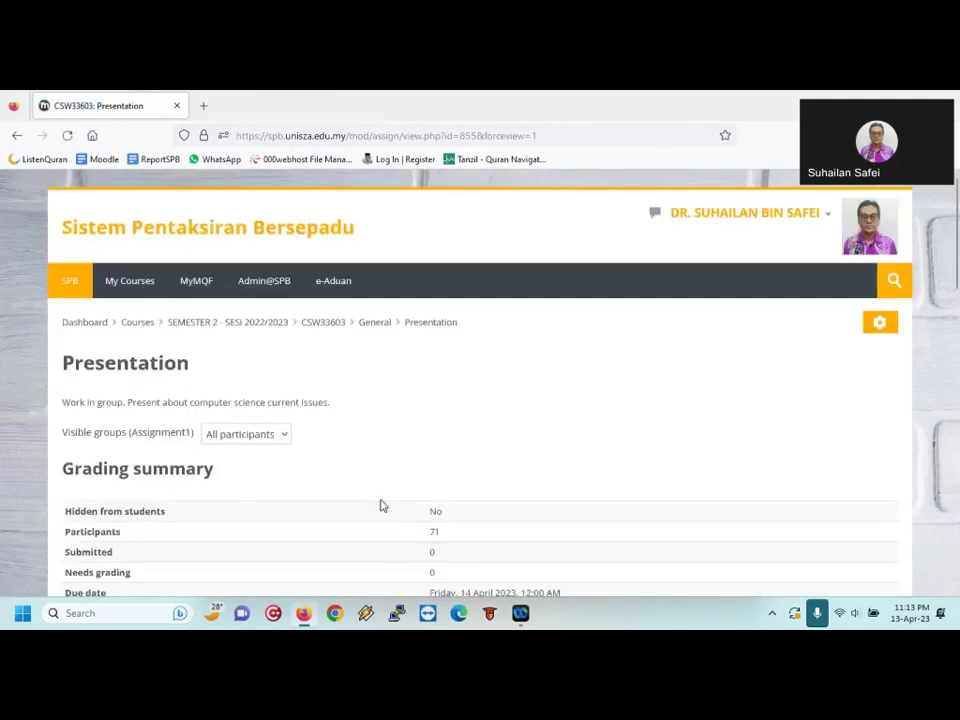
Review the assignment's grading summary and open the marking schema setup of its peer grading
scroll(381, 506, "down", 2)
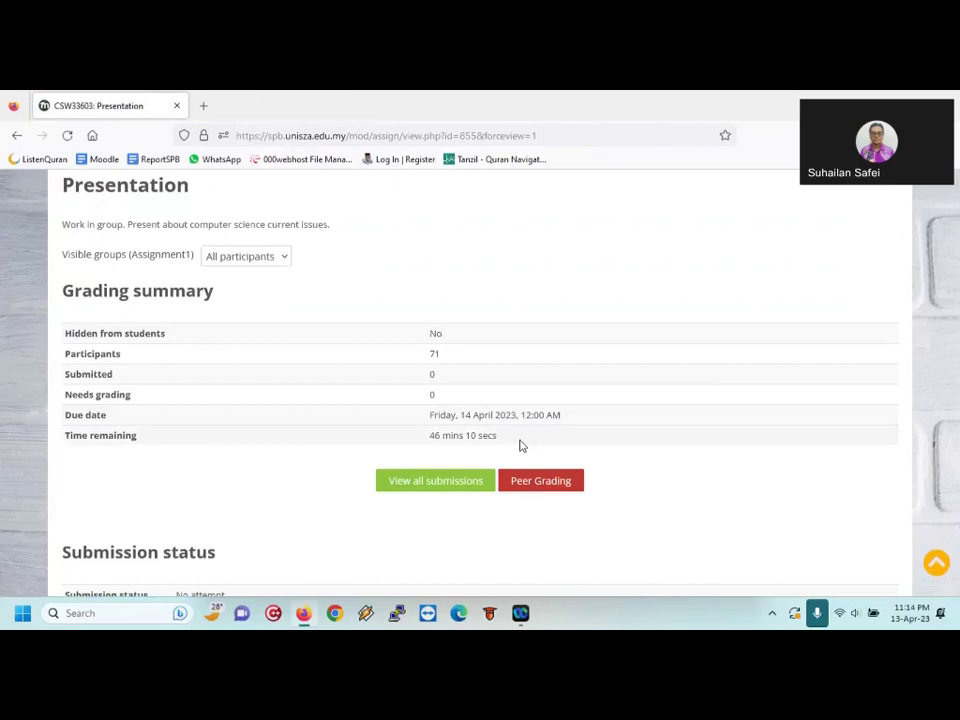
scroll(520, 445, "down", 3)
scroll(520, 445, "down", 2)
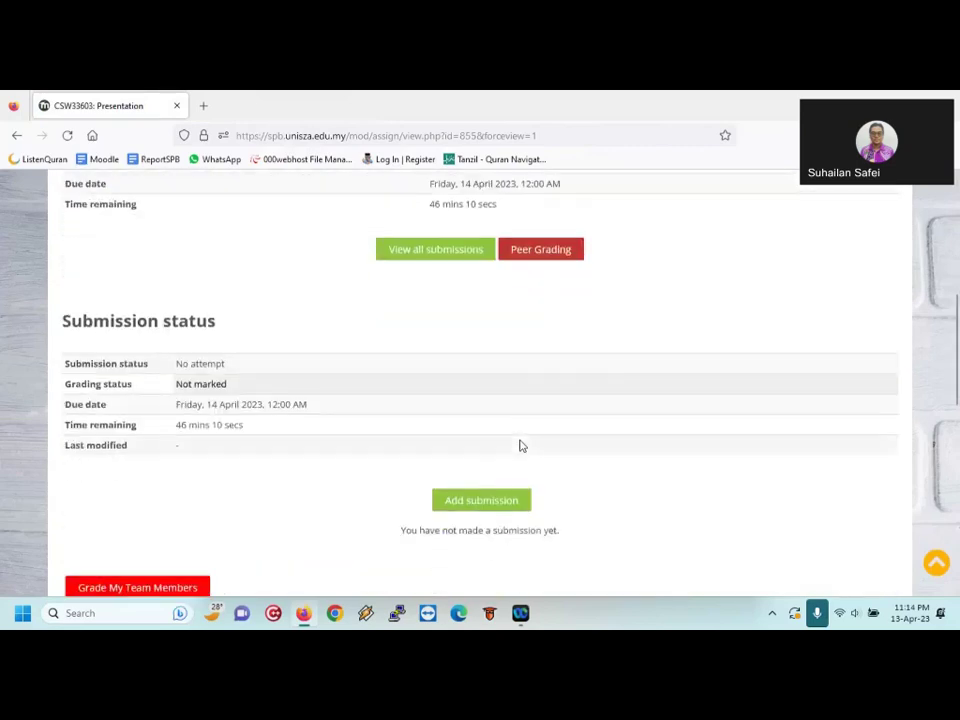
scroll(519, 446, "up", 3)
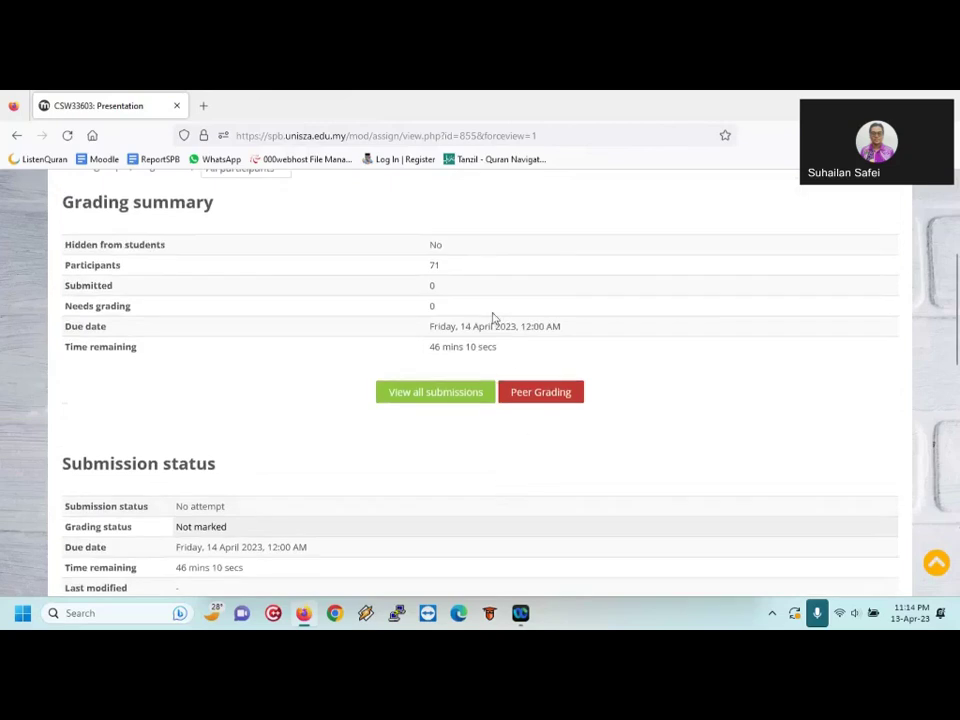
scroll(529, 421, "up", 3)
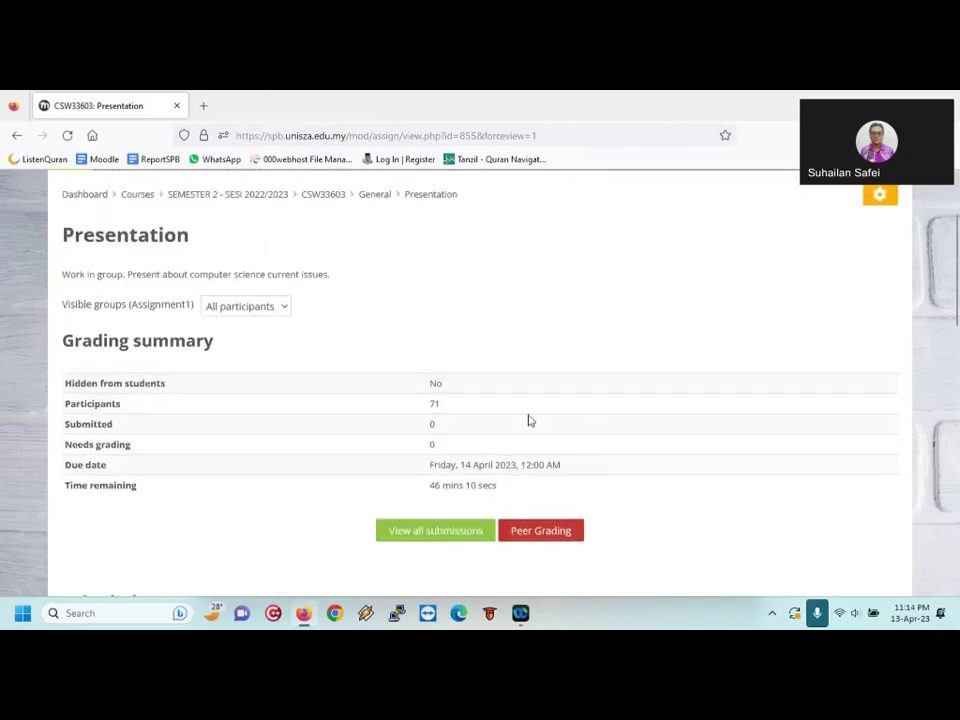
left_click(530, 535)
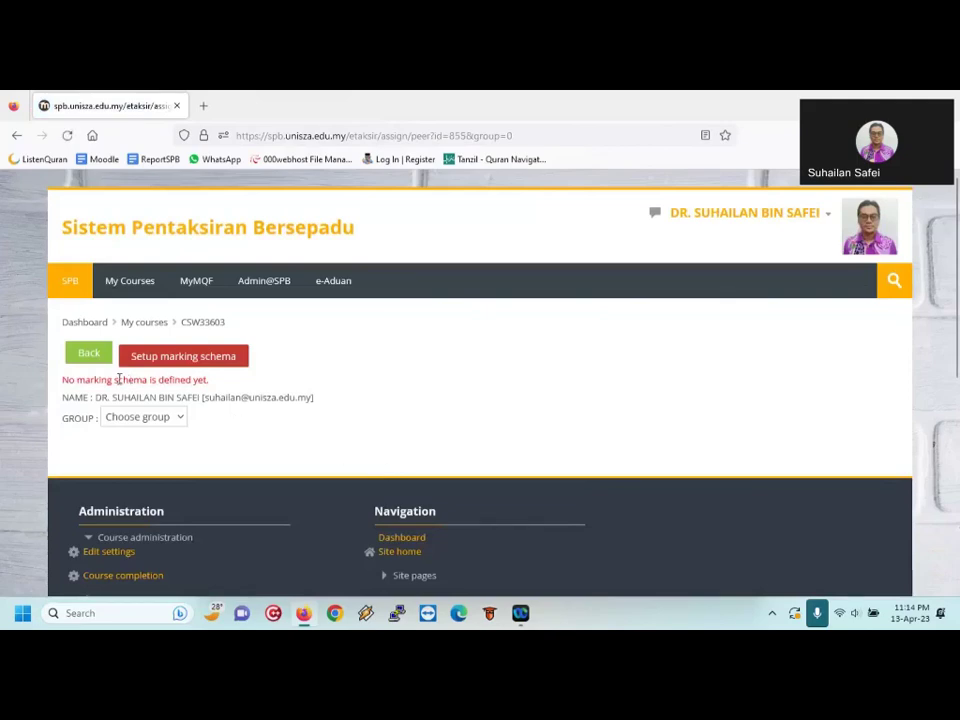
left_click_drag(119, 380, 211, 386)
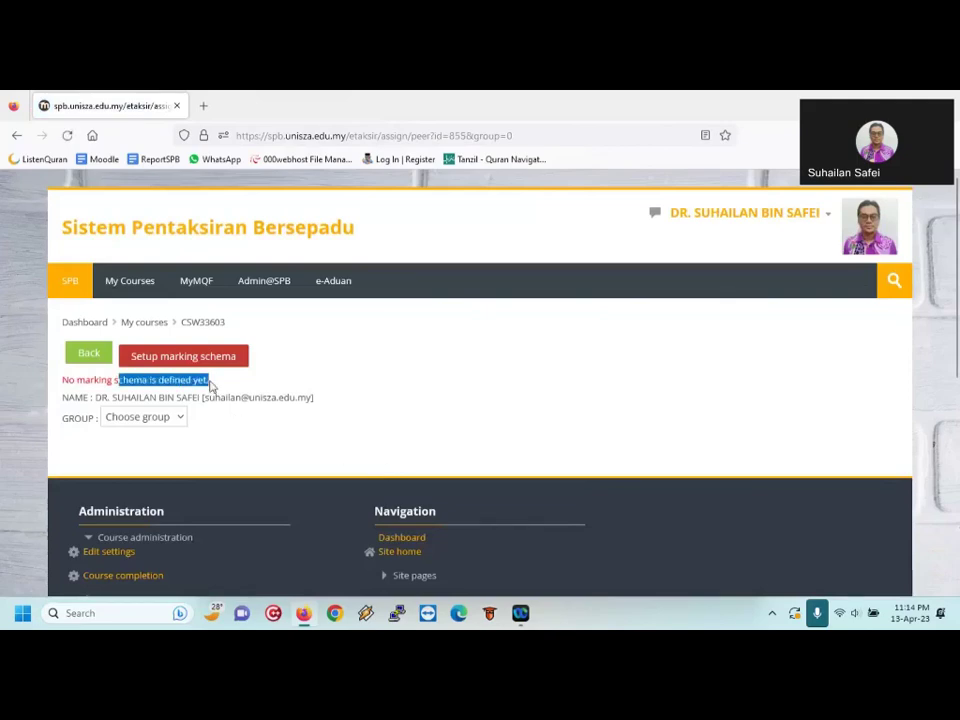
left_click(174, 364)
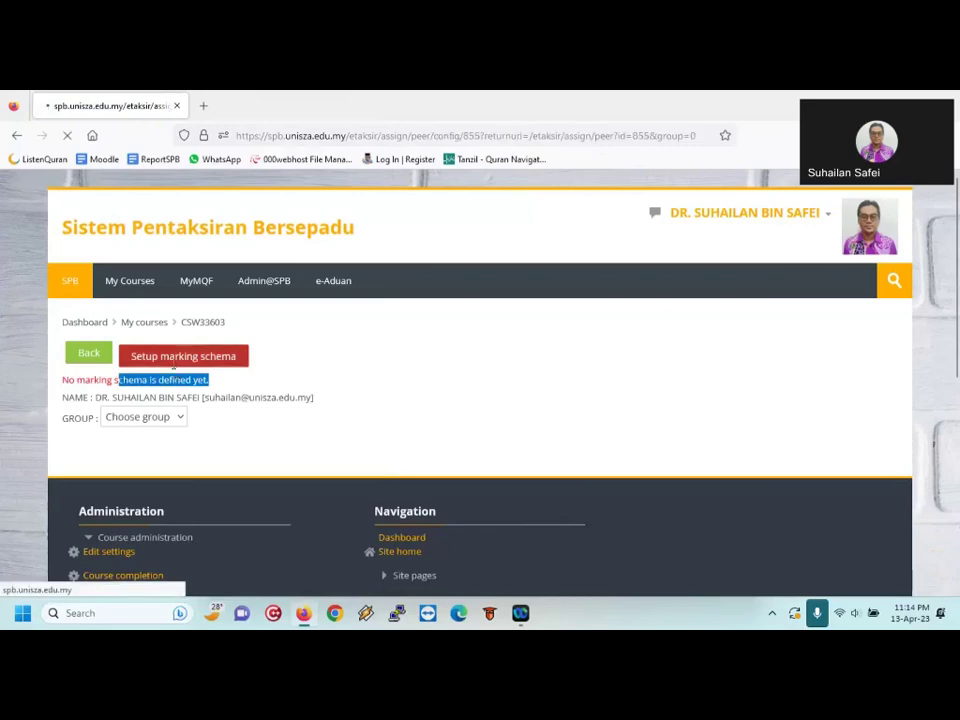
scroll(297, 434, "down", 2)
scroll(297, 434, "down", 1)
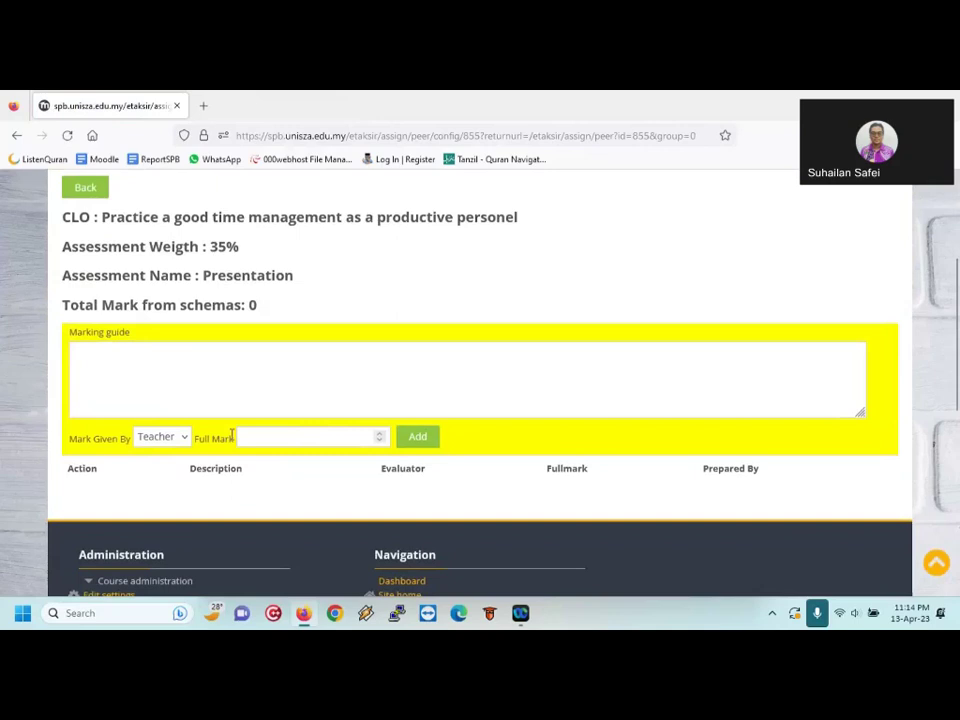
Try setting Mark Given By to Student, and restore it to Teacher
left_click(147, 440)
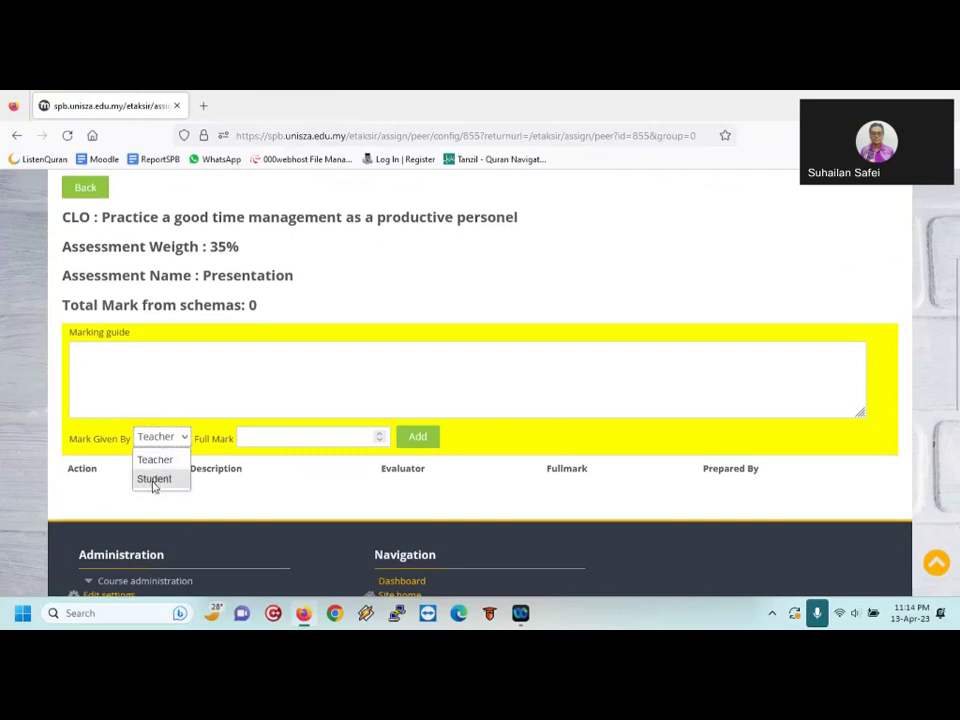
left_click(153, 482)
left_click(158, 440)
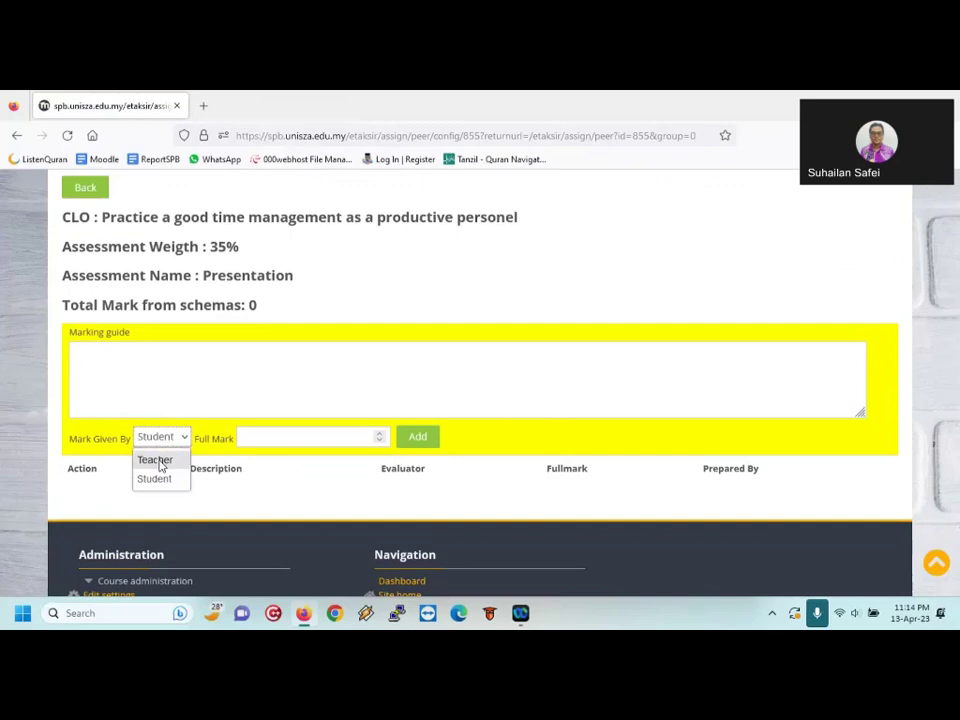
left_click(156, 460)
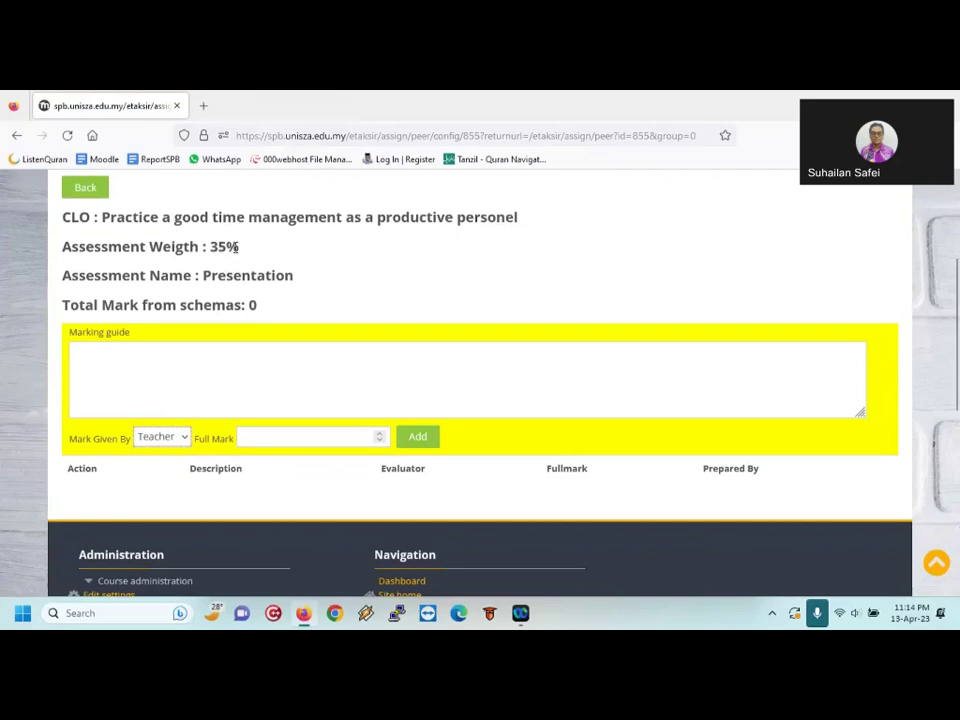
Set the teacher's full mark to 20 and write "16-20% Kerjasama yang cemerlang" as the marking guide's first line
left_click_drag(239, 247, 208, 247)
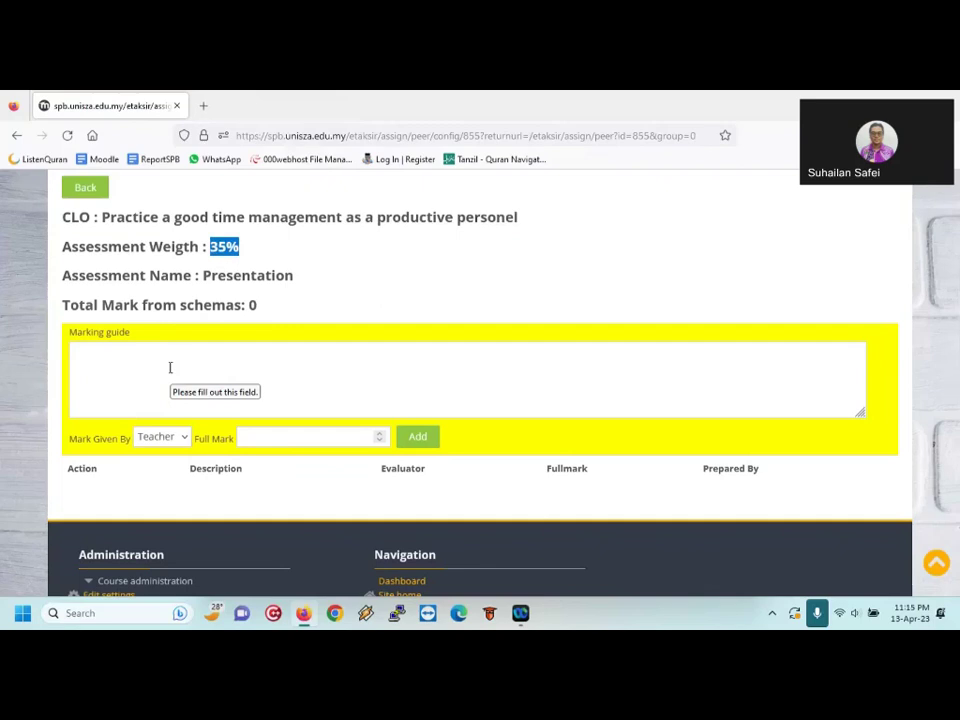
left_click(248, 437)
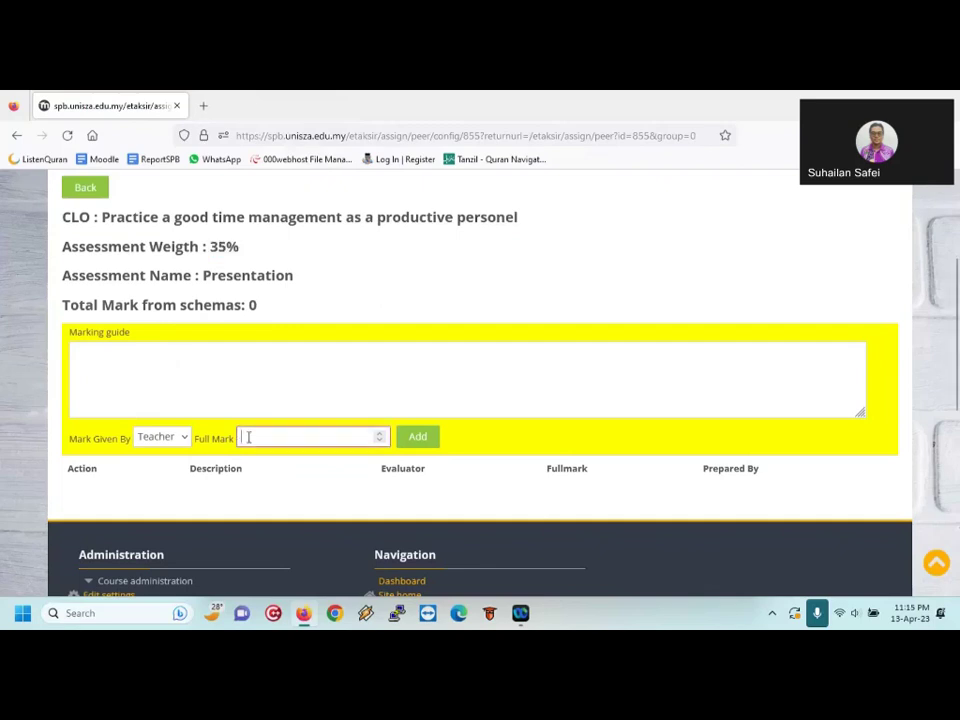
type("20")
left_click(212, 359)
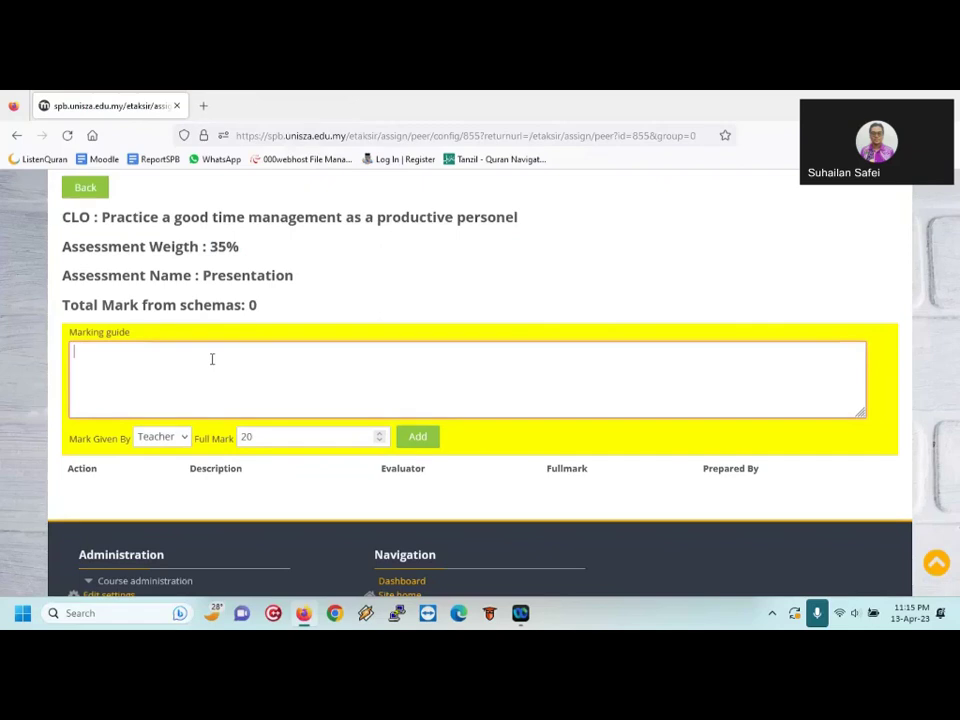
type("16-20")
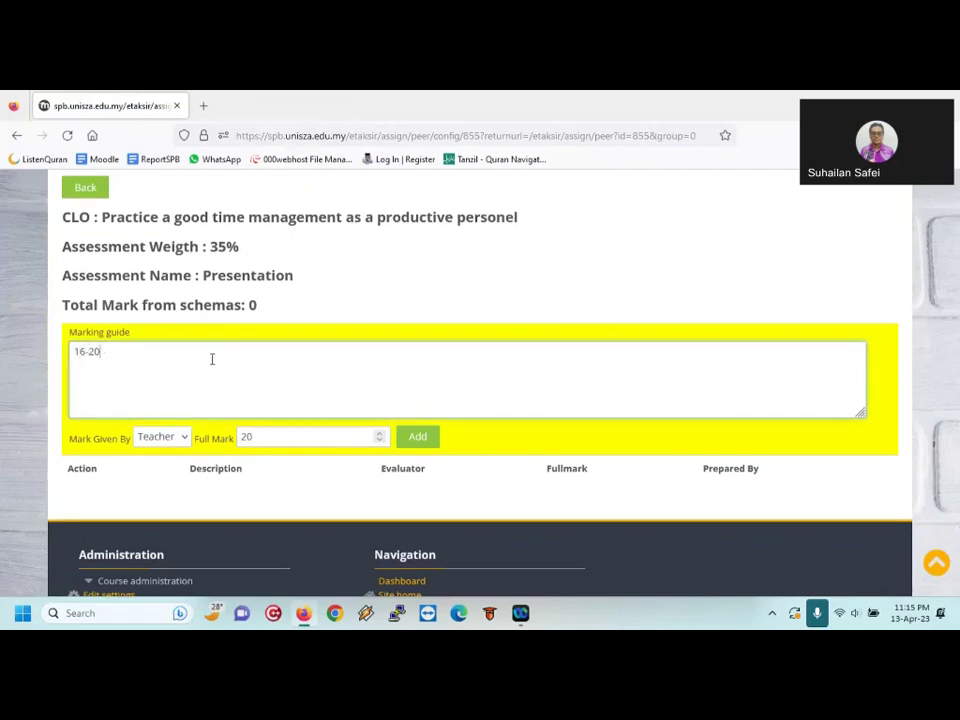
type("% Kerjasama yang")
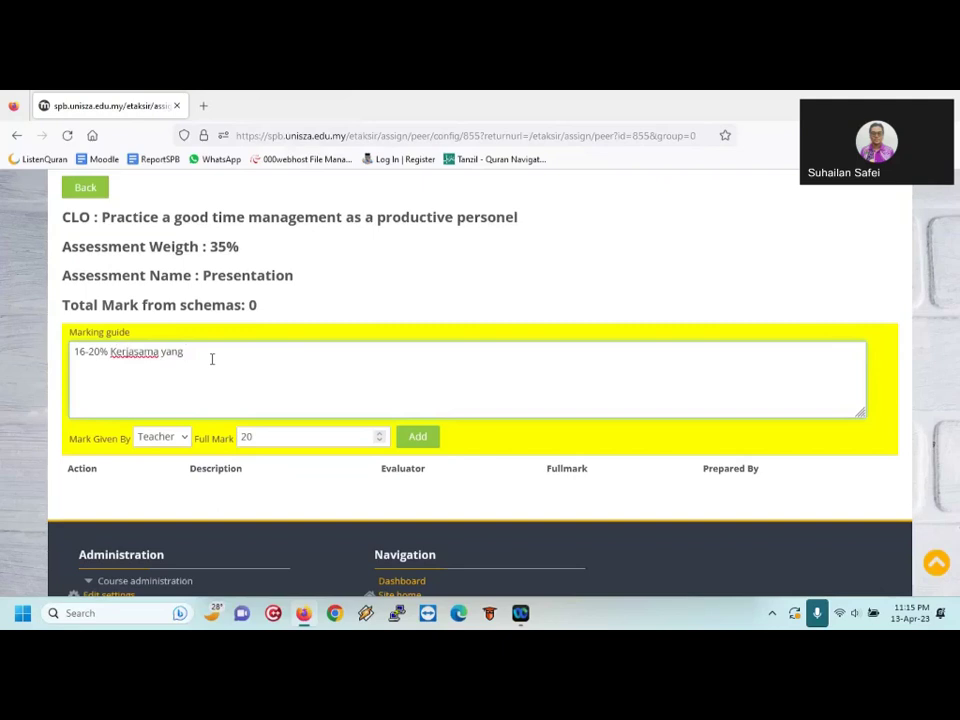
type(" cemerlang")
Duplicate the marking guide's first line and change the copy to "10-15% Kerjasama yang baik"
key("ctrl+a")
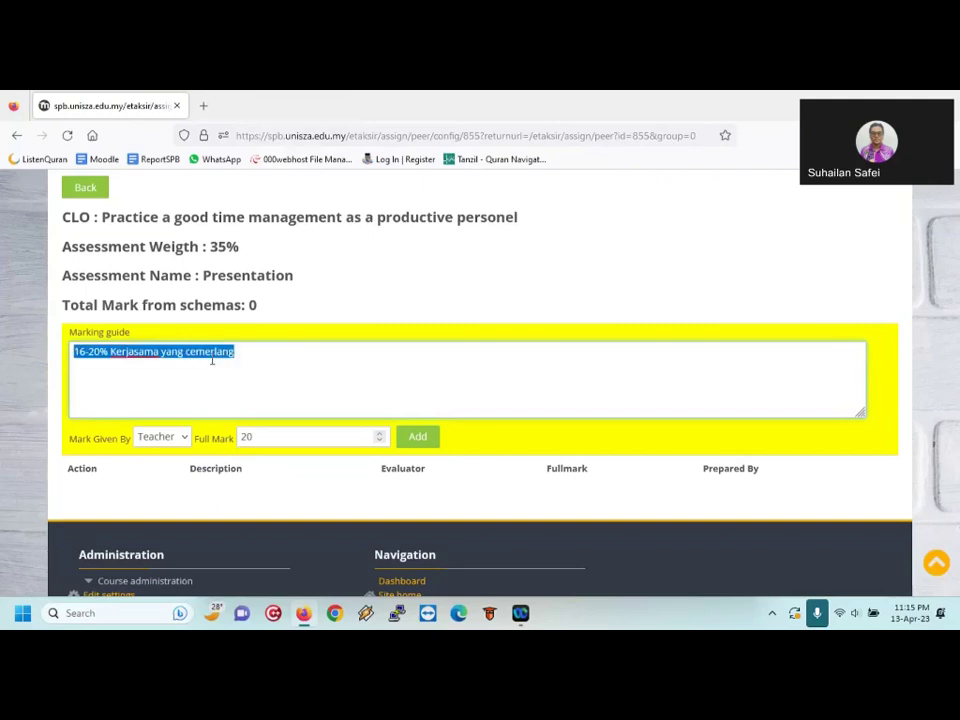
key("ctrl+c")
key("Right")
key("Return")
key("ctrl+v")
key("Home")
key("Right")
key("Right")
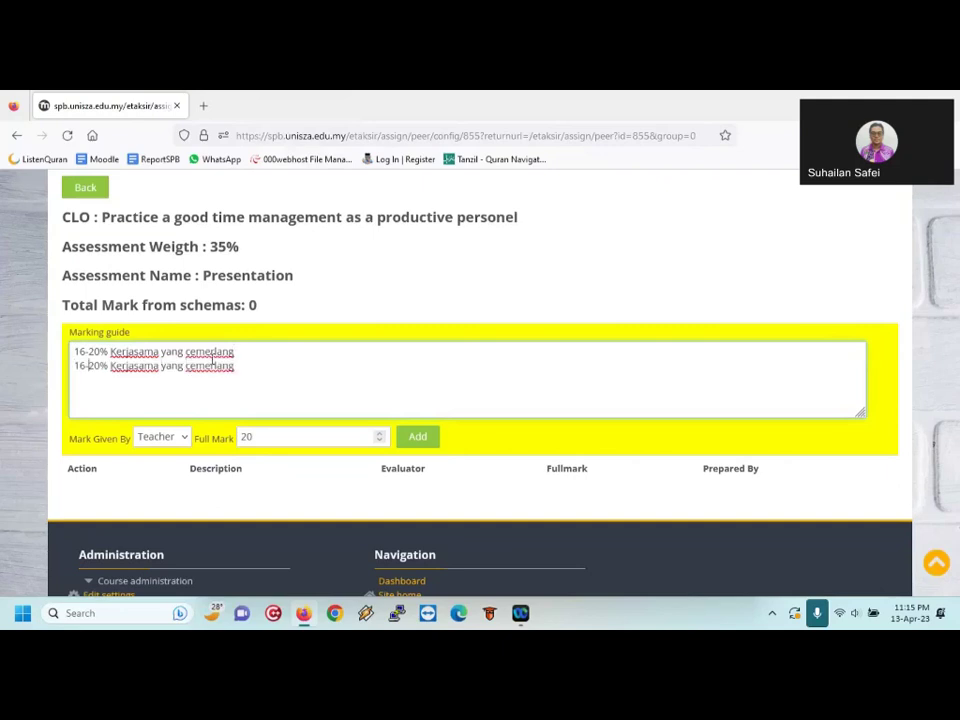
key("shift+Left")
type("0")
key("shift+Right")
key("shift+Right")
type("15")
double_click(211, 365)
Add a third line to the marking guide reading "5-9% Kerjasama yang kurang baik"
key("Return")
key("ctrl+v")
key("ctrl+Left")
key("ctrl+Left")
key("ctrl+Left")
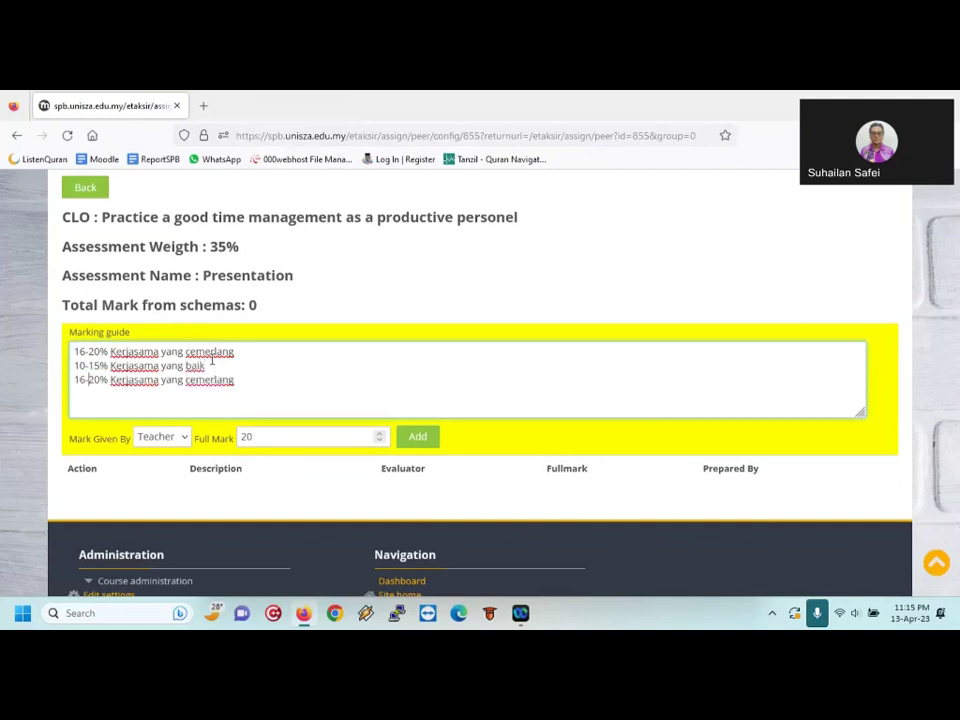
key("shift+Home")
type("5")
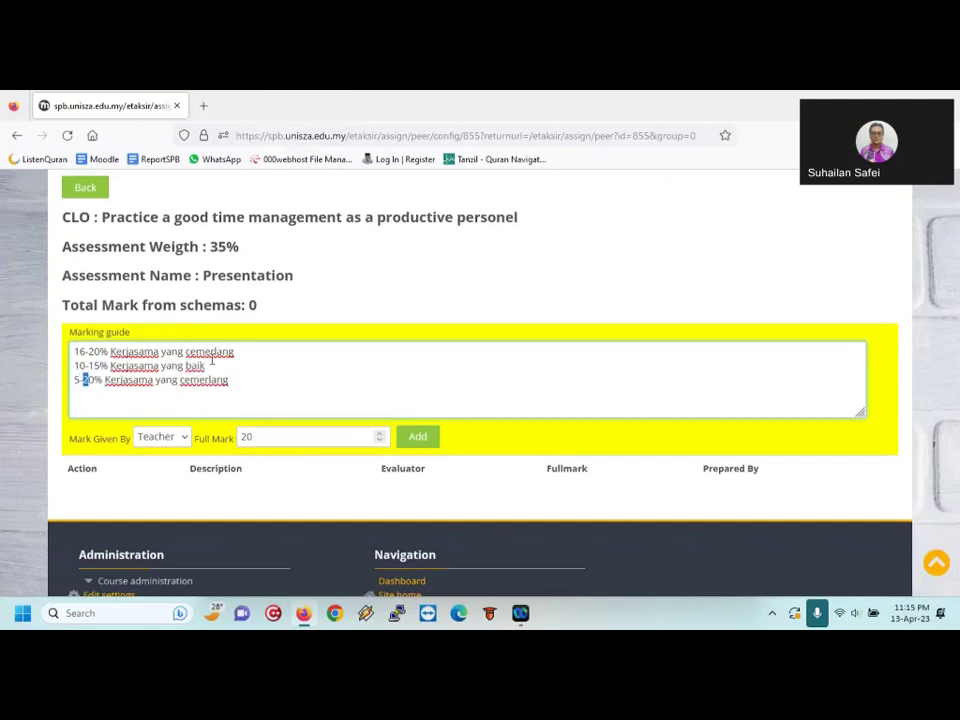
key("shift+Right")
type("9")
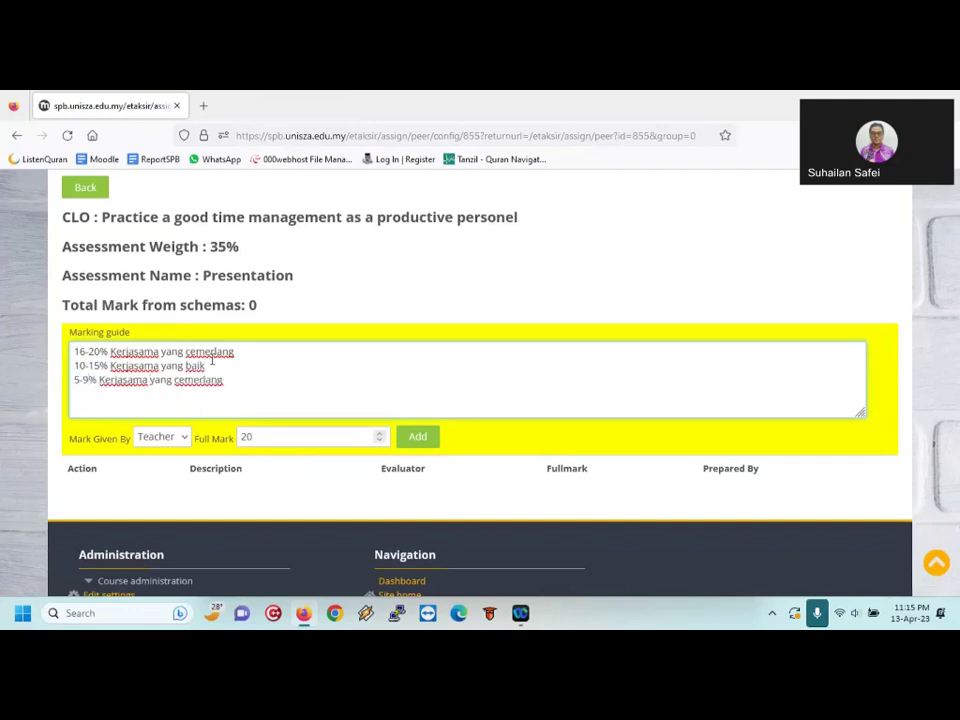
key("ctrl+shift+Right")
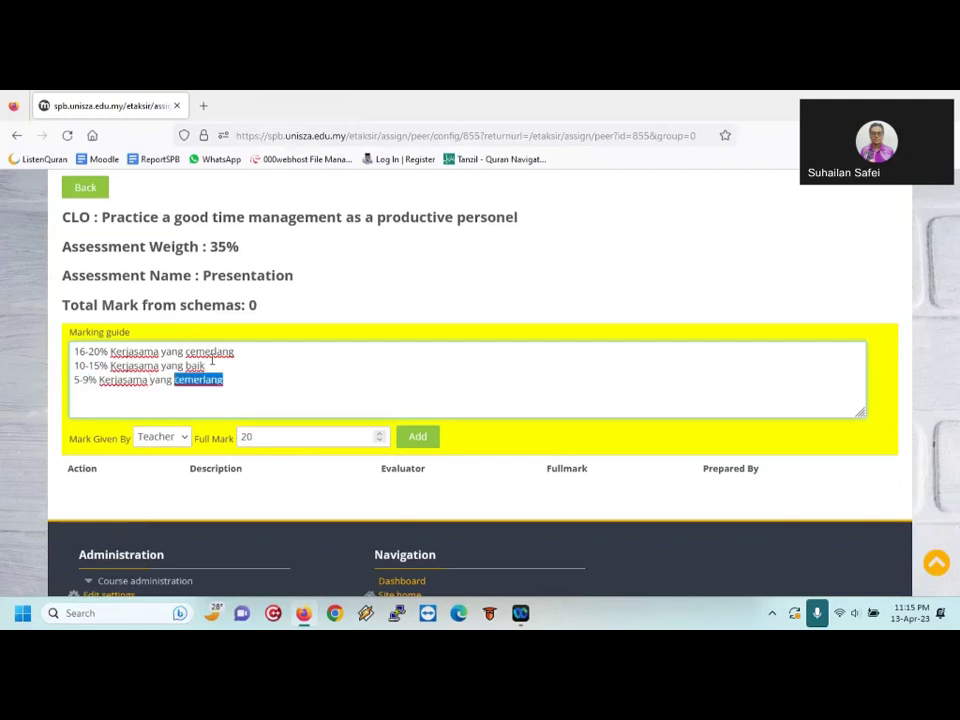
type("kurang bai")
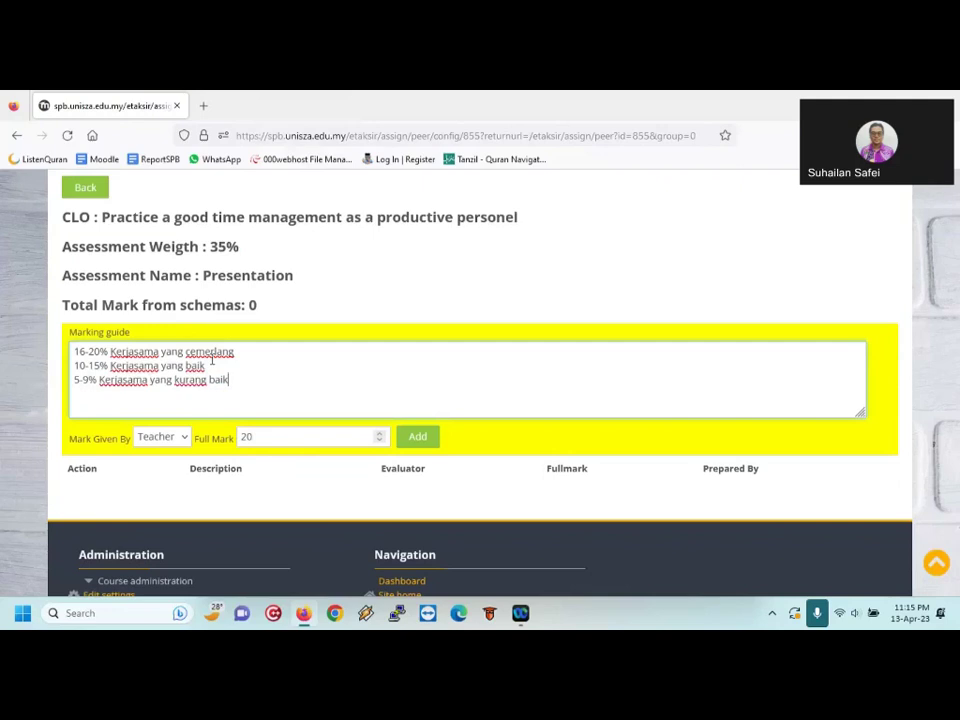
type("k")
Add a fourth line to the marking guide reading "0-4% Tiada kerjasama"
key("Return")
key("ctrl+v")
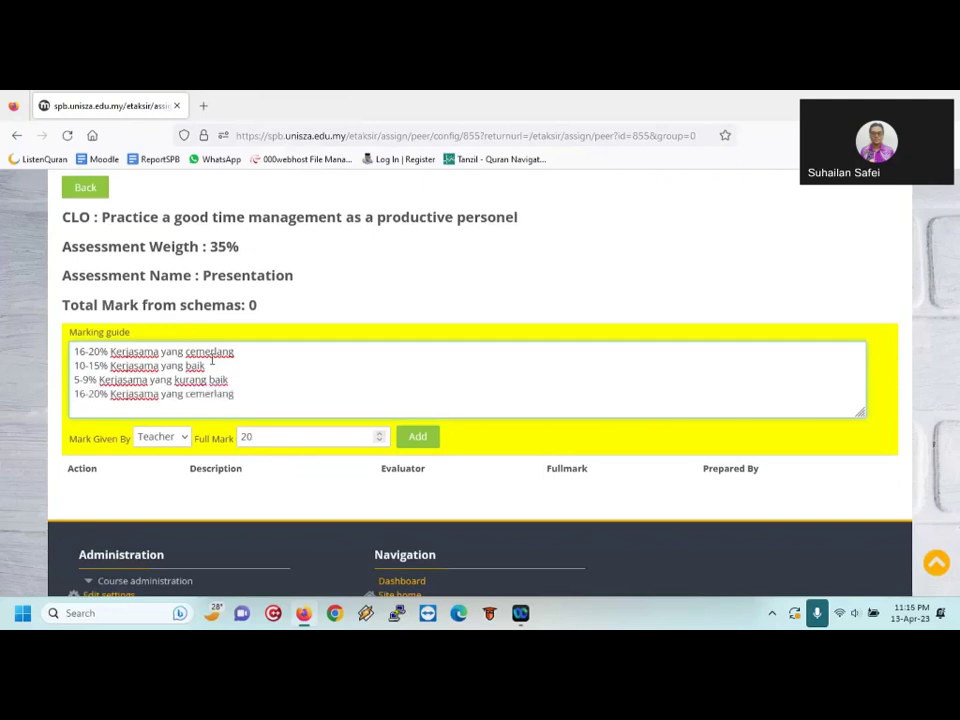
key("shift+Home")
type("0")
key("shift+Right")
key("shift+Right")
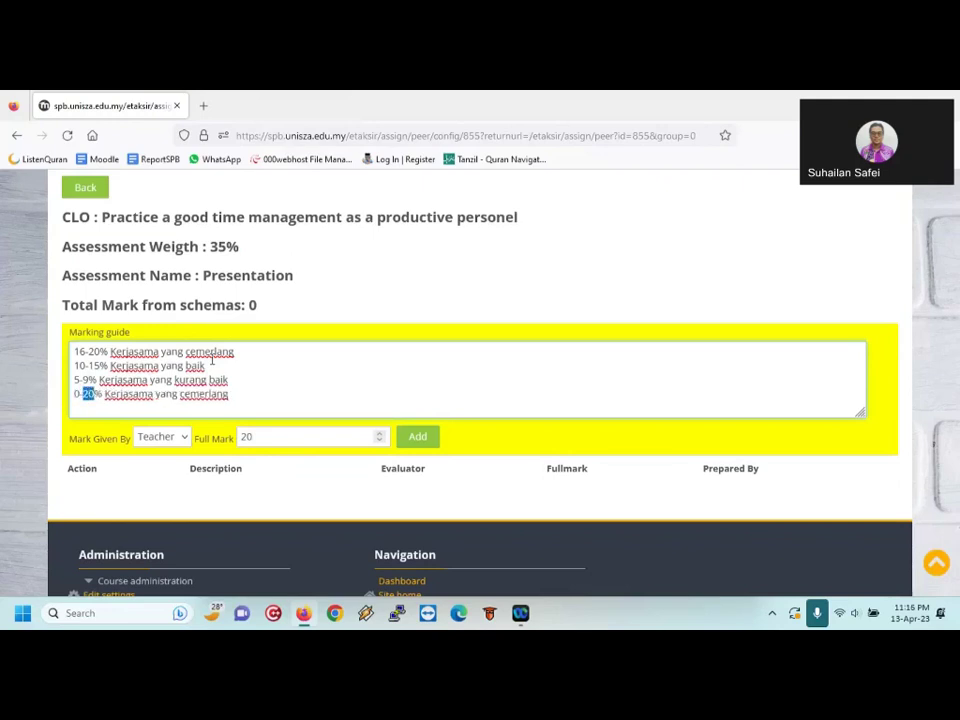
type("4")
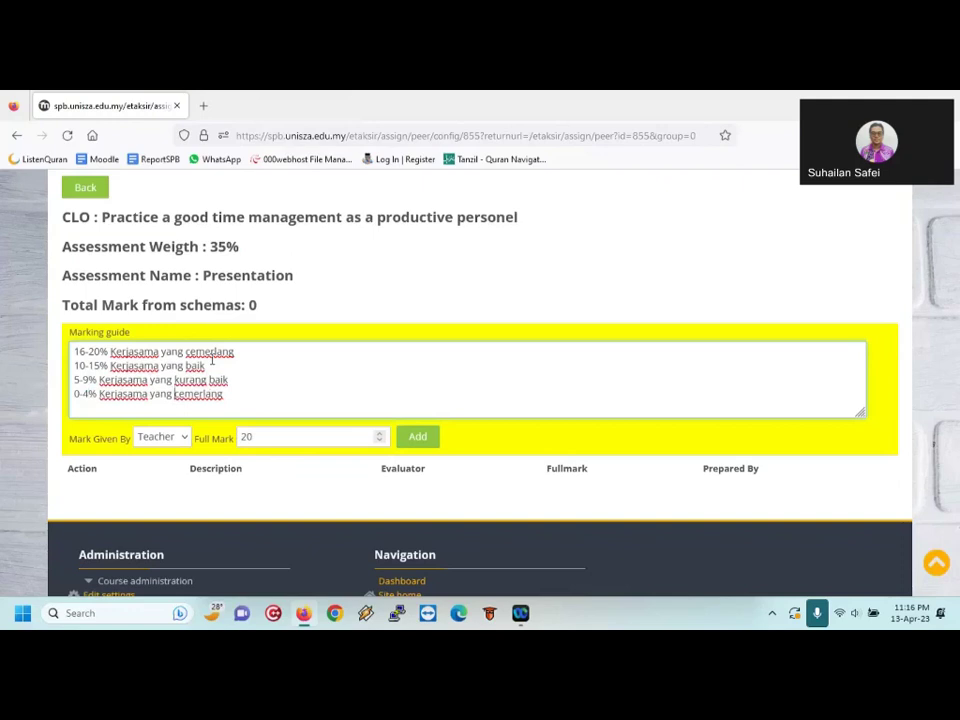
key("shift+End")
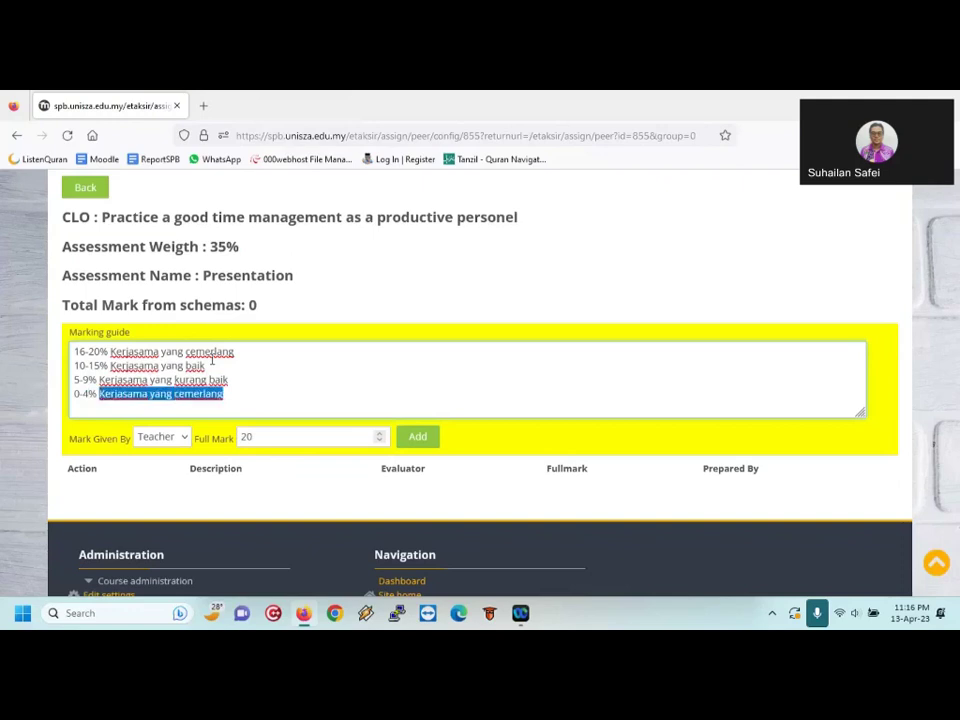
type("Tu")
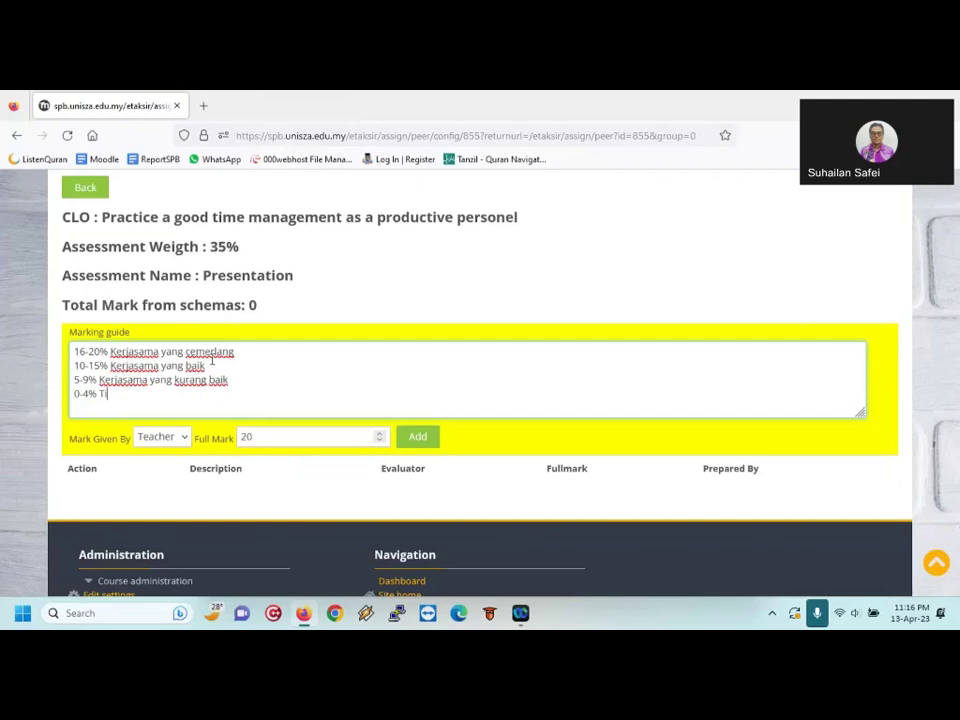
type("ada kerjasama")
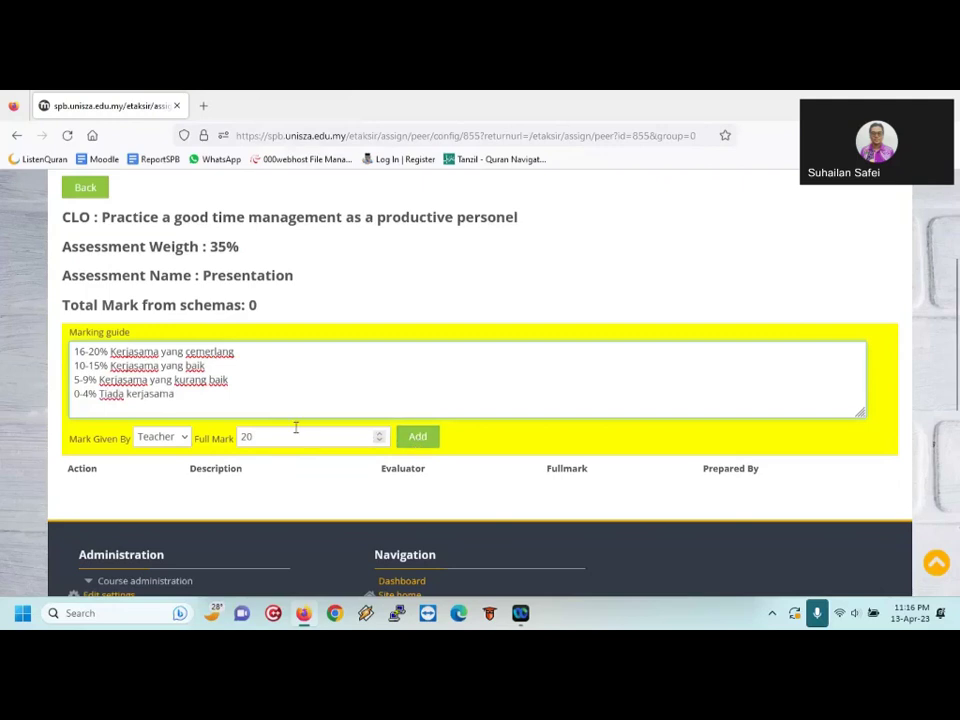
Add the teacher's cooperation marking guide to the schema and review its guide text and full mark in the list
left_click_drag(175, 394, 76, 349)
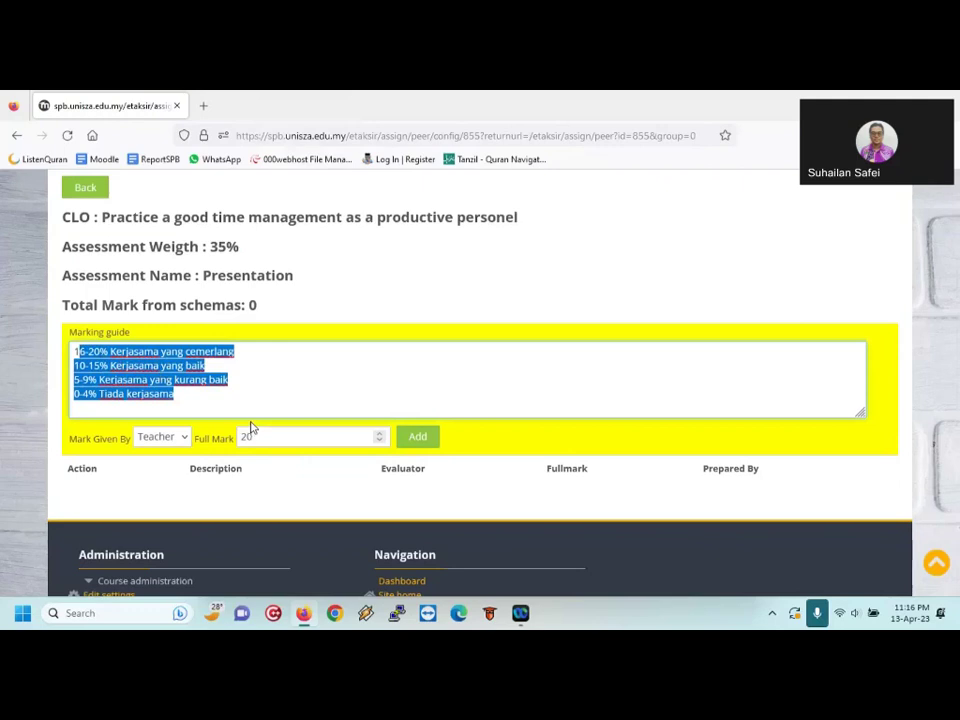
left_click_drag(253, 436, 226, 430)
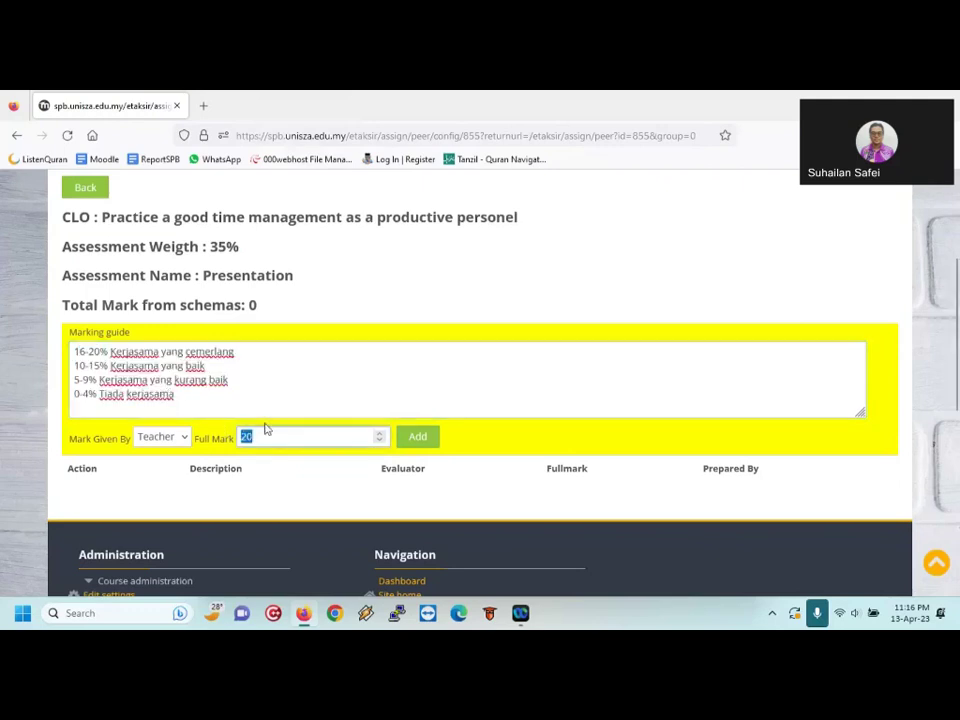
left_click(423, 450)
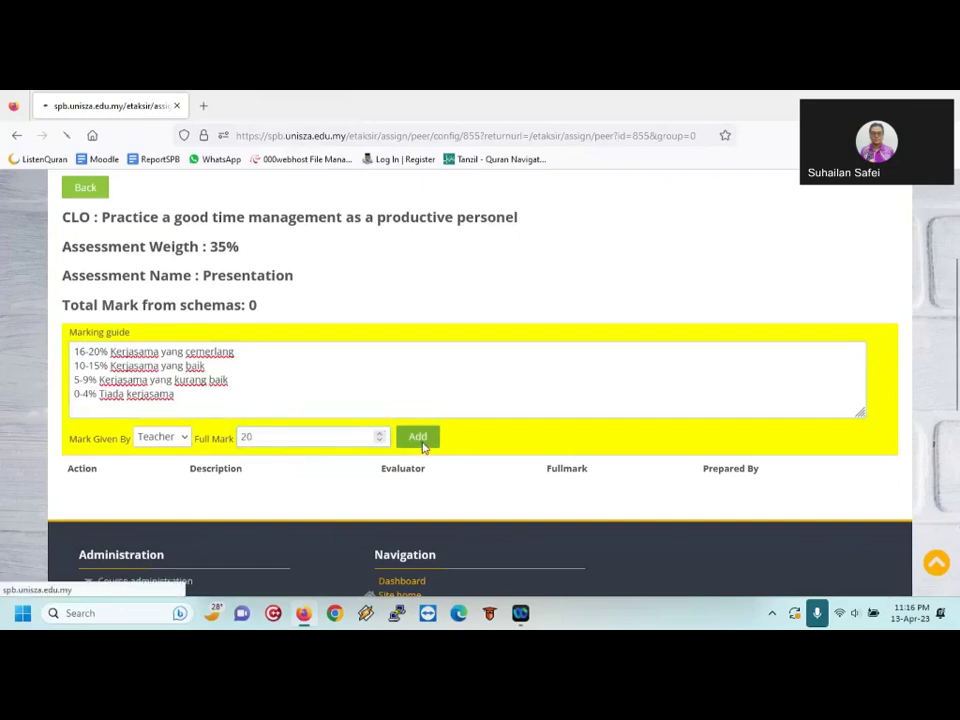
scroll(422, 447, "down", 1)
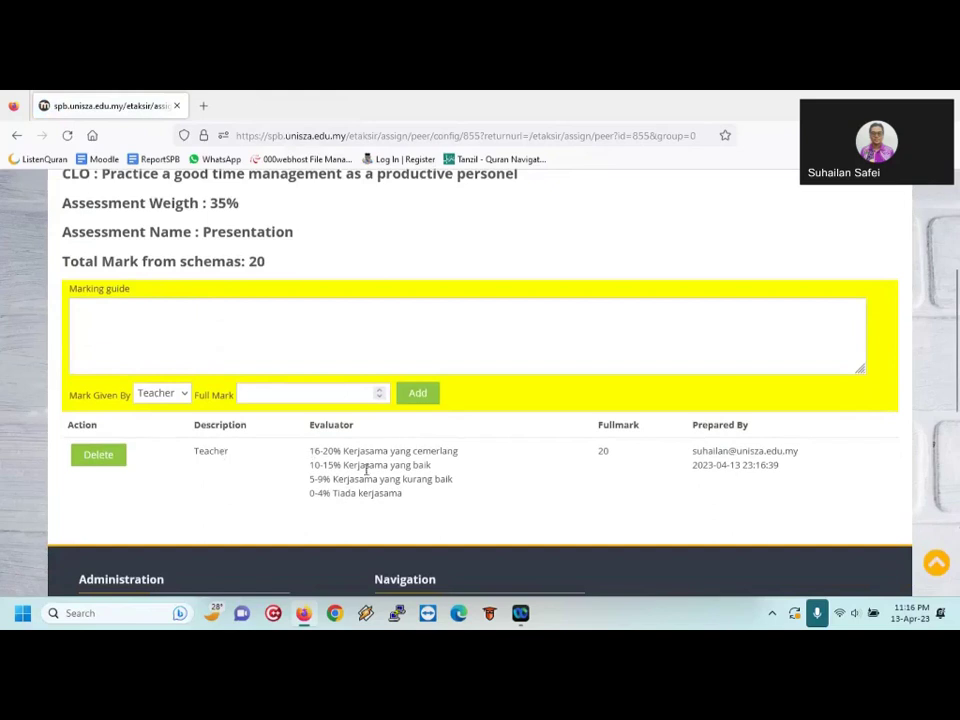
left_click_drag(310, 451, 422, 501)
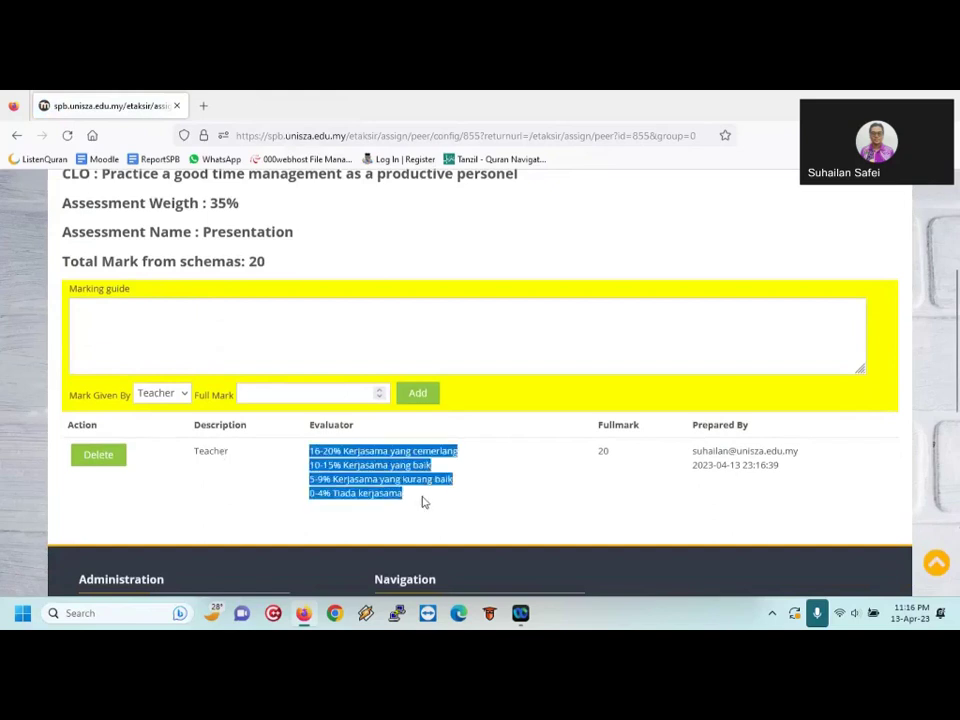
left_click(604, 452)
double_click(603, 451)
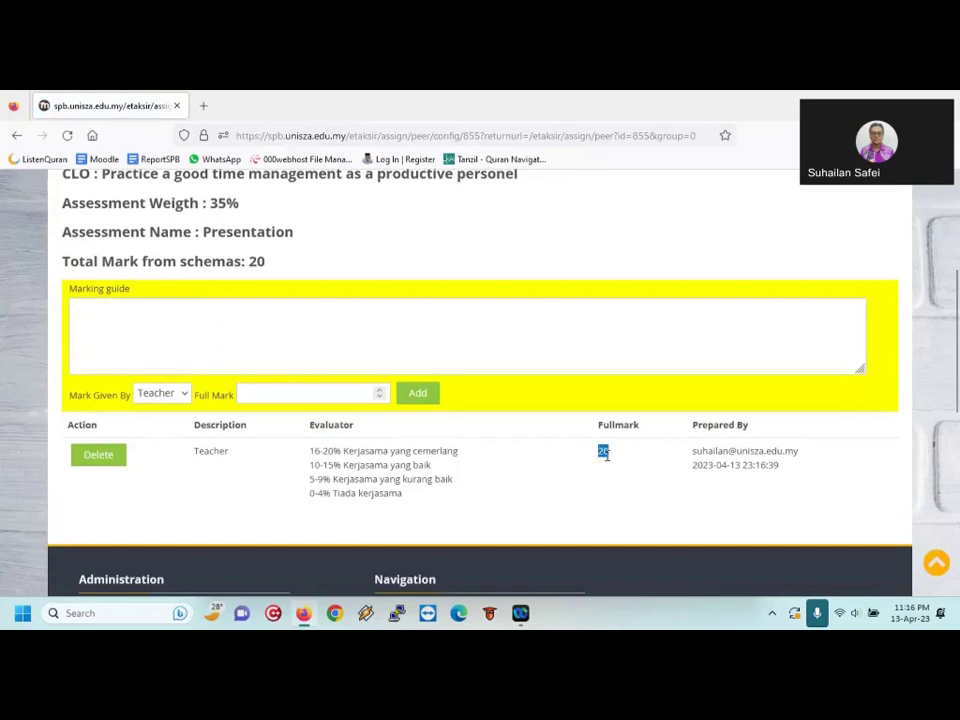
Set Mark Given By to Student and copy the teacher entry's four guide lines into the marking guide
left_click(275, 354)
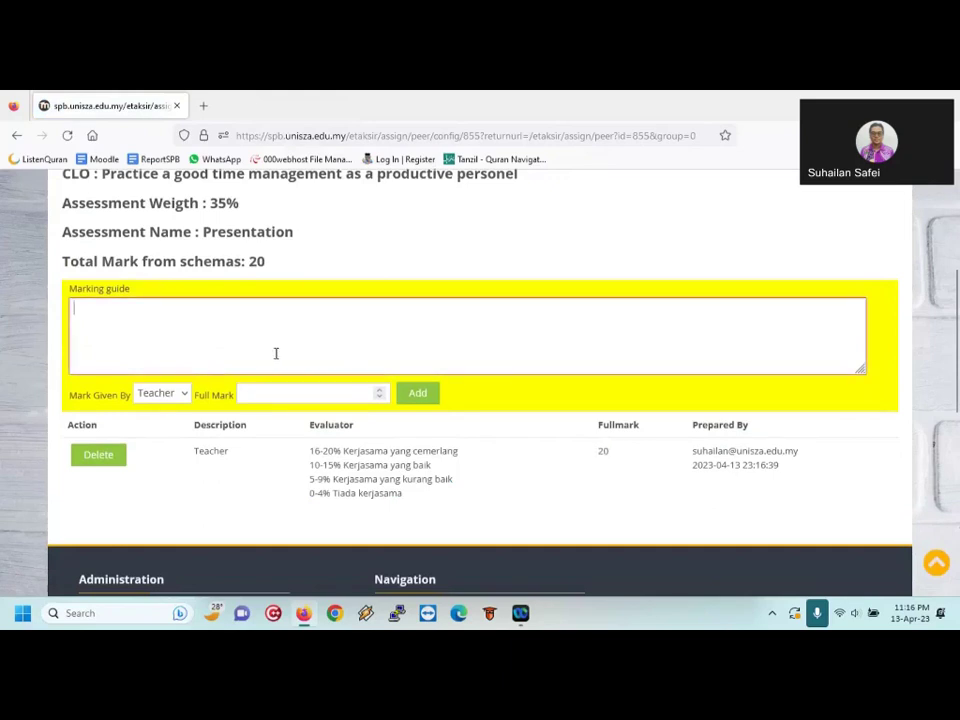
left_click(184, 393)
left_click(155, 433)
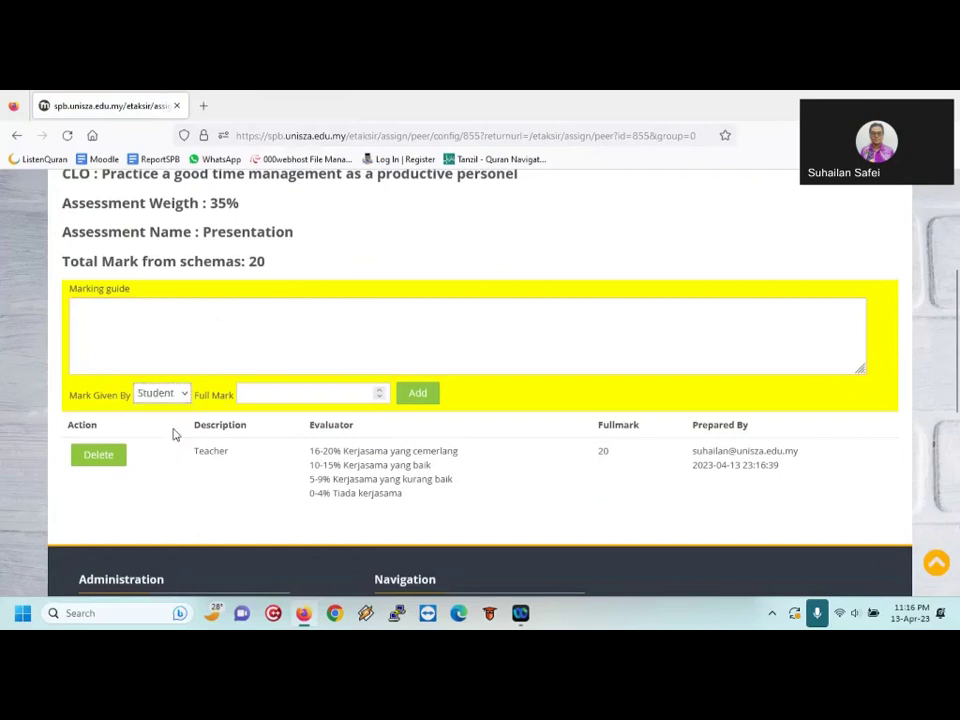
left_click(172, 346)
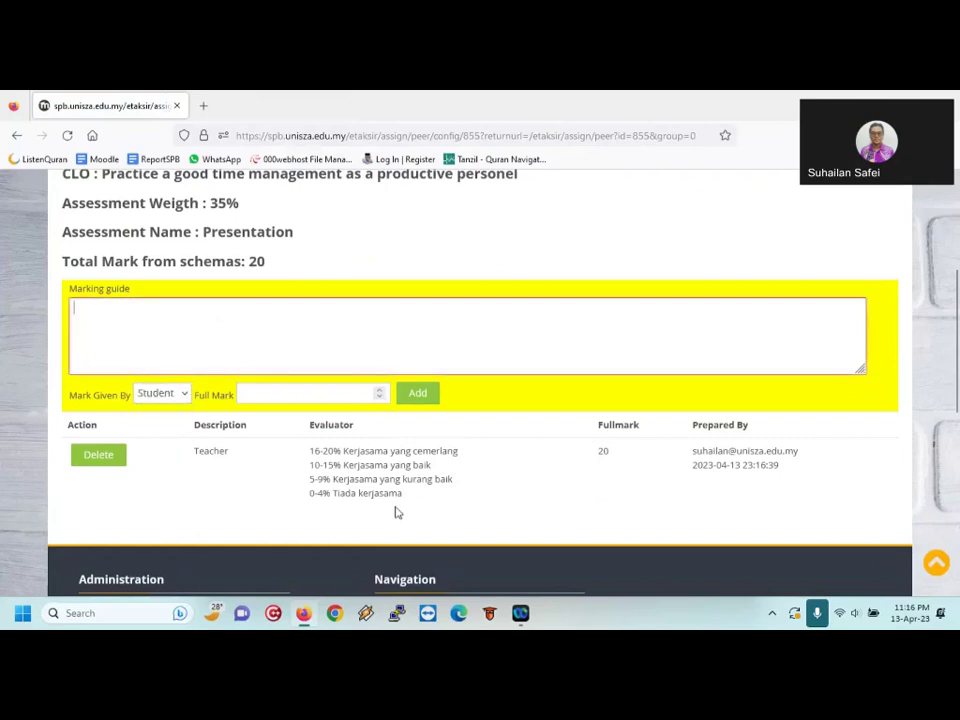
left_click_drag(394, 495, 311, 458)
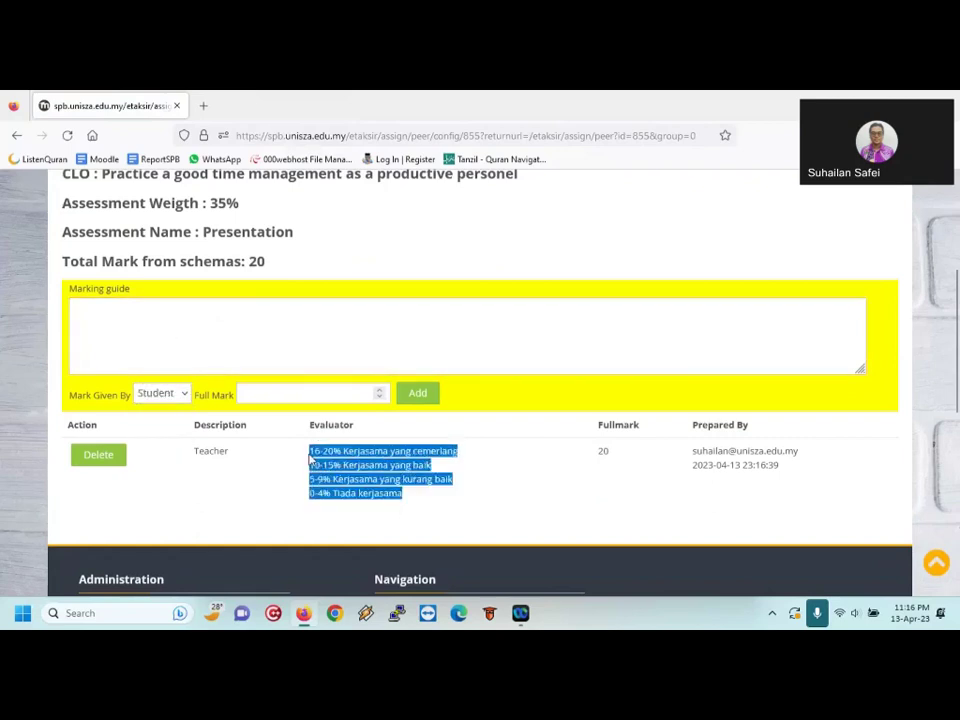
key("ctrl+c")
left_click(216, 345)
key("ctrl+v")
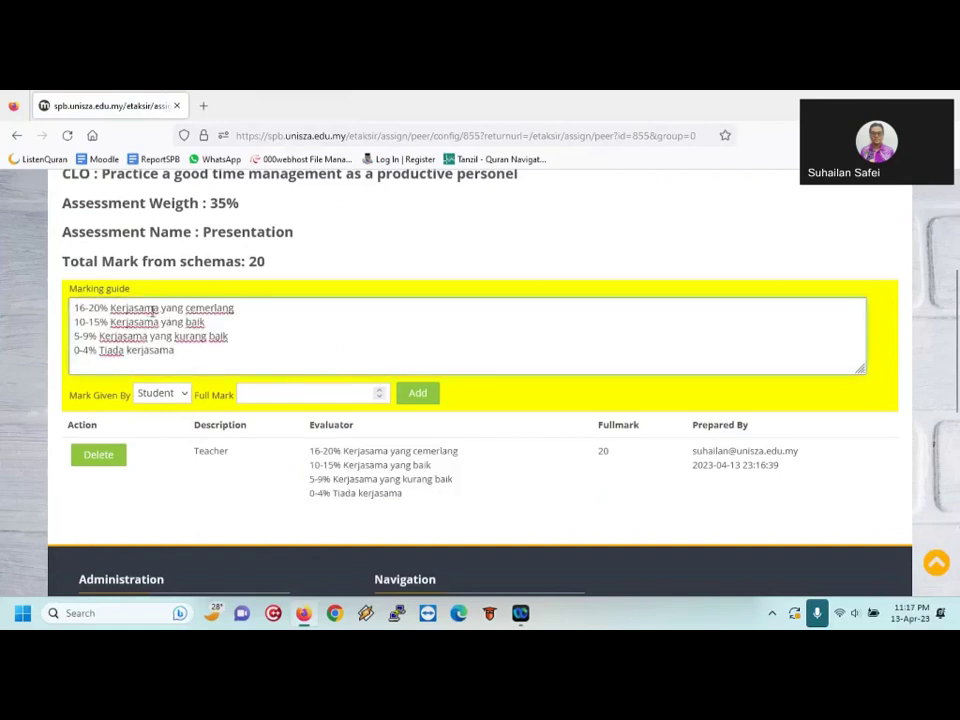
Set the full mark to 10 and add the student's cooperation entry to the schema
left_click(250, 392)
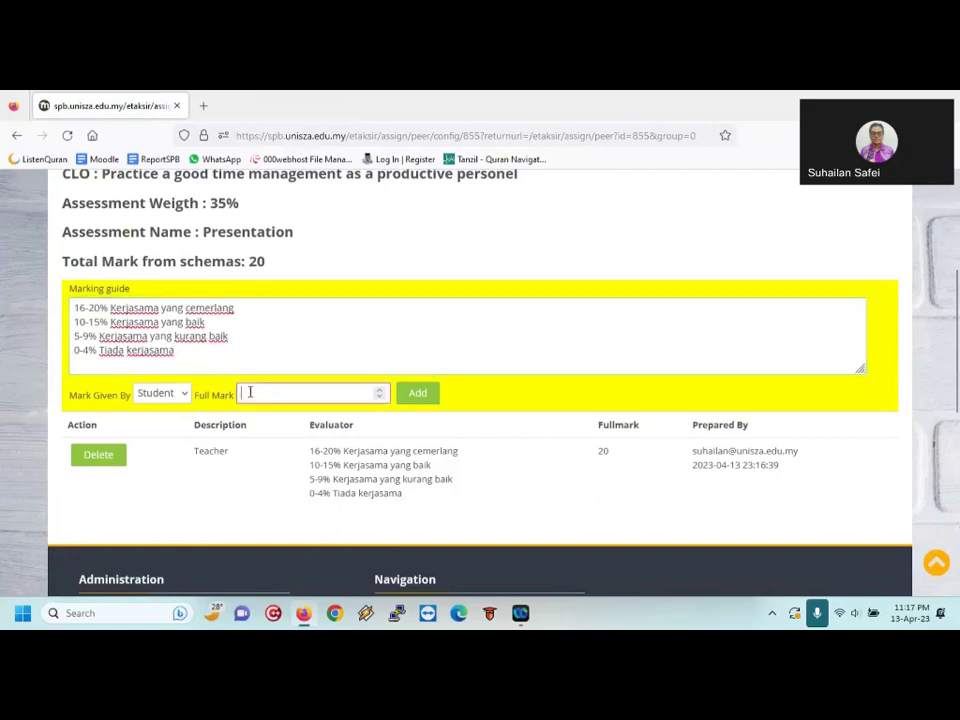
type("10")
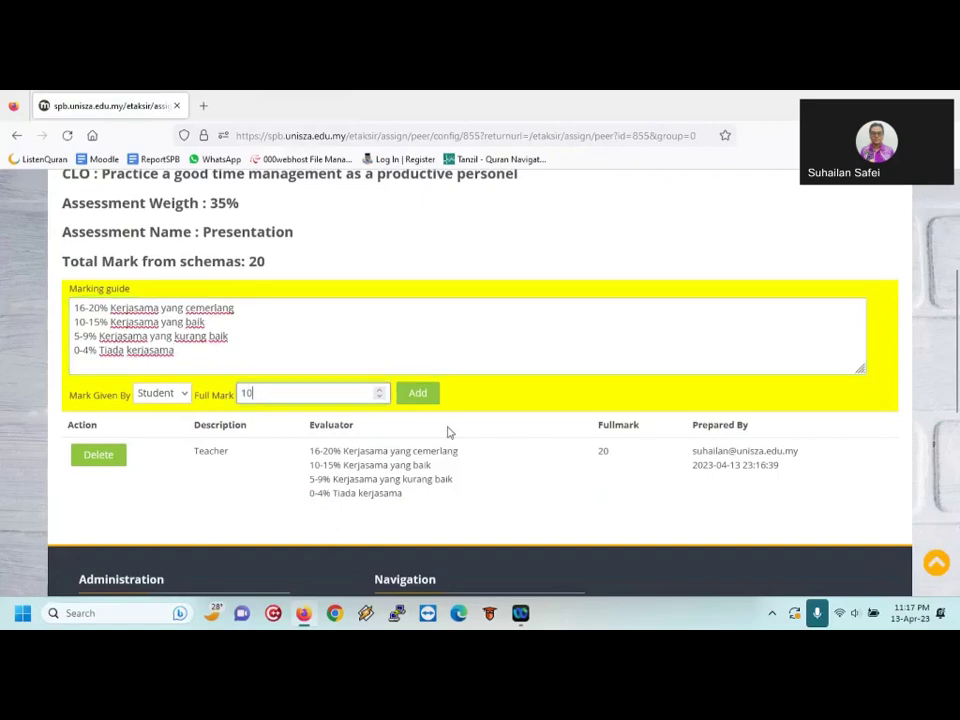
left_click(420, 396)
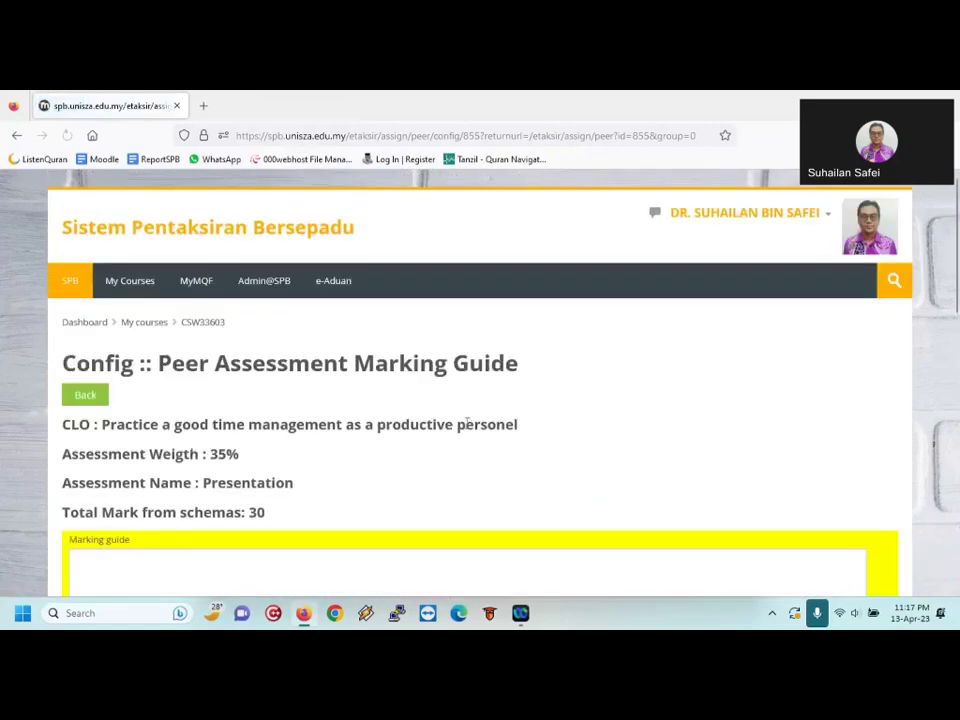
Prepare another Student entry with a full mark of 5 and the copied cooperation lines as its marking guide
scroll(473, 430, "down", 4)
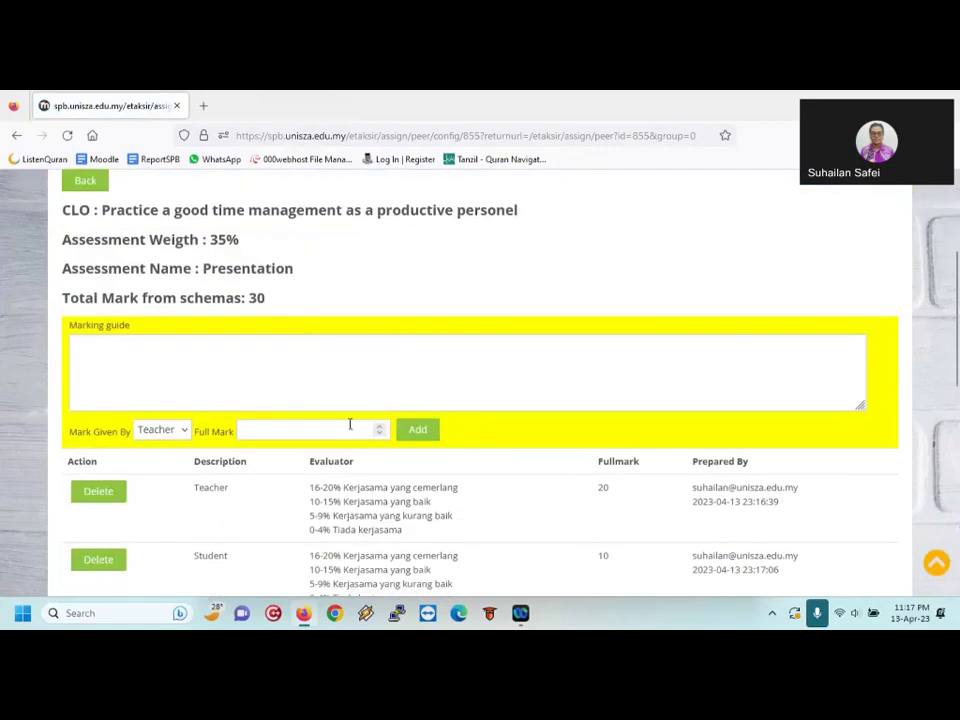
left_click(182, 430)
left_click(160, 470)
left_click(274, 430)
type("5")
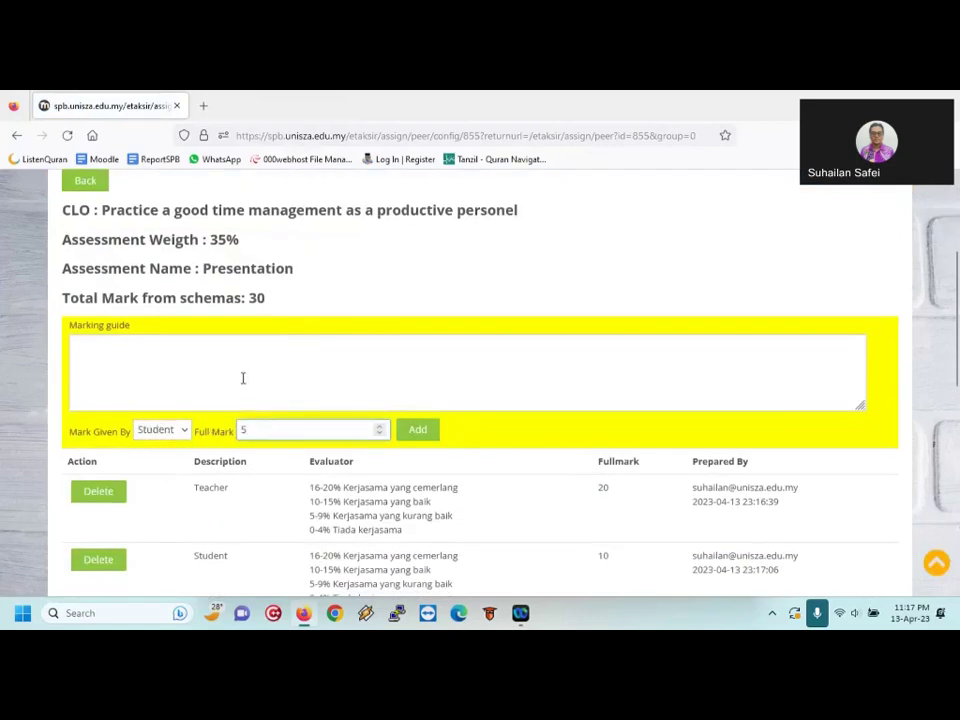
left_click(242, 379)
key("ctrl+v")
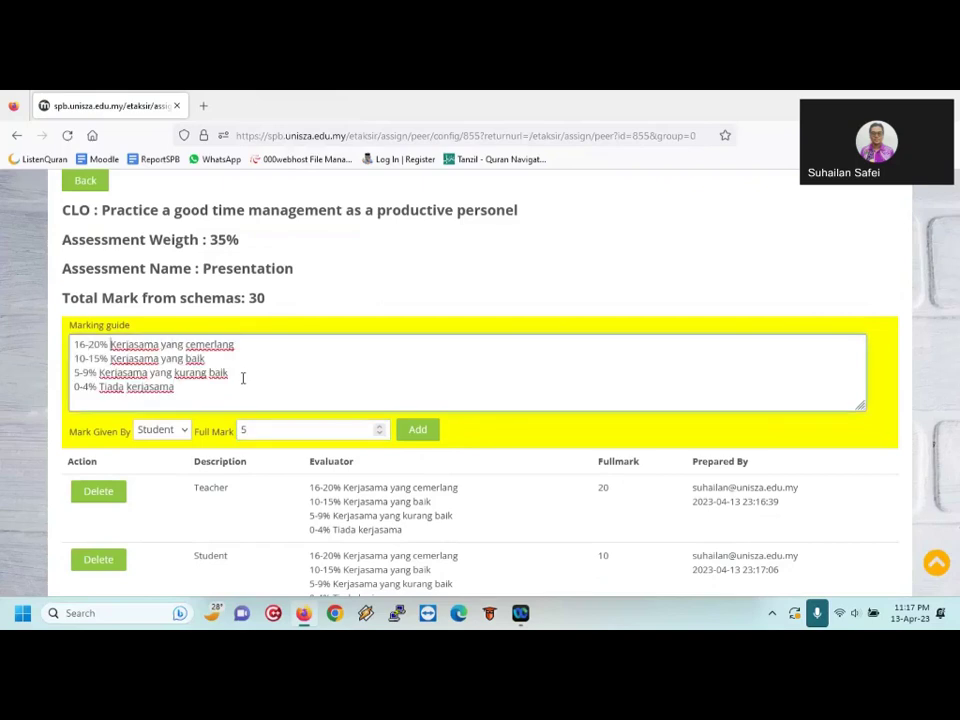
Replace "Kerjasama" with "Pengurusan masa" in the first two lines of the marking guide
key("ctrl+shift+Right")
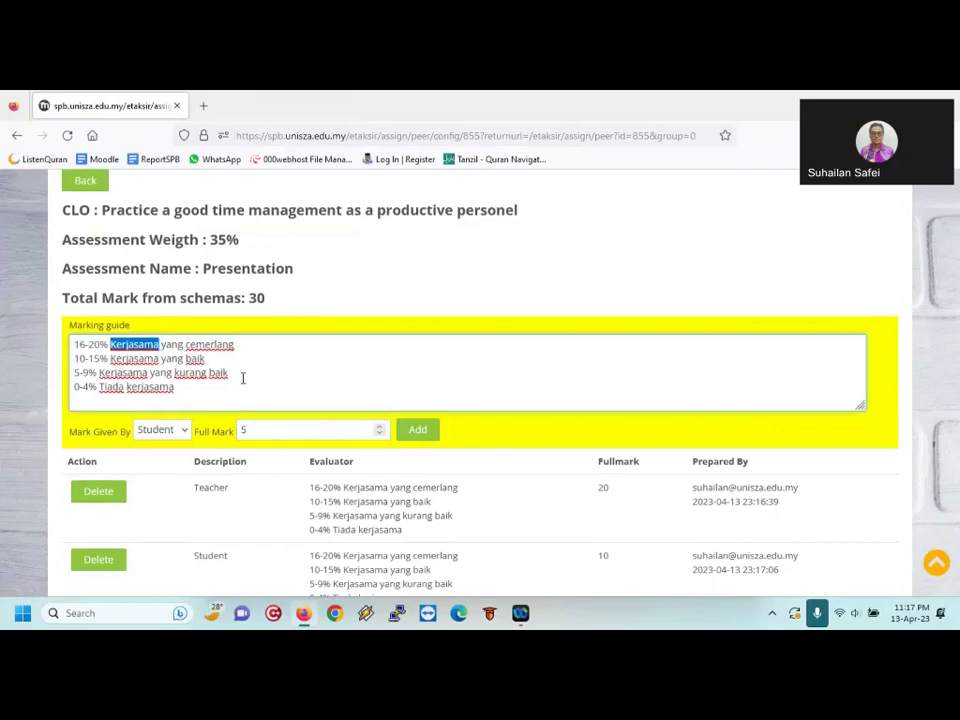
type("Pengurusan ma")
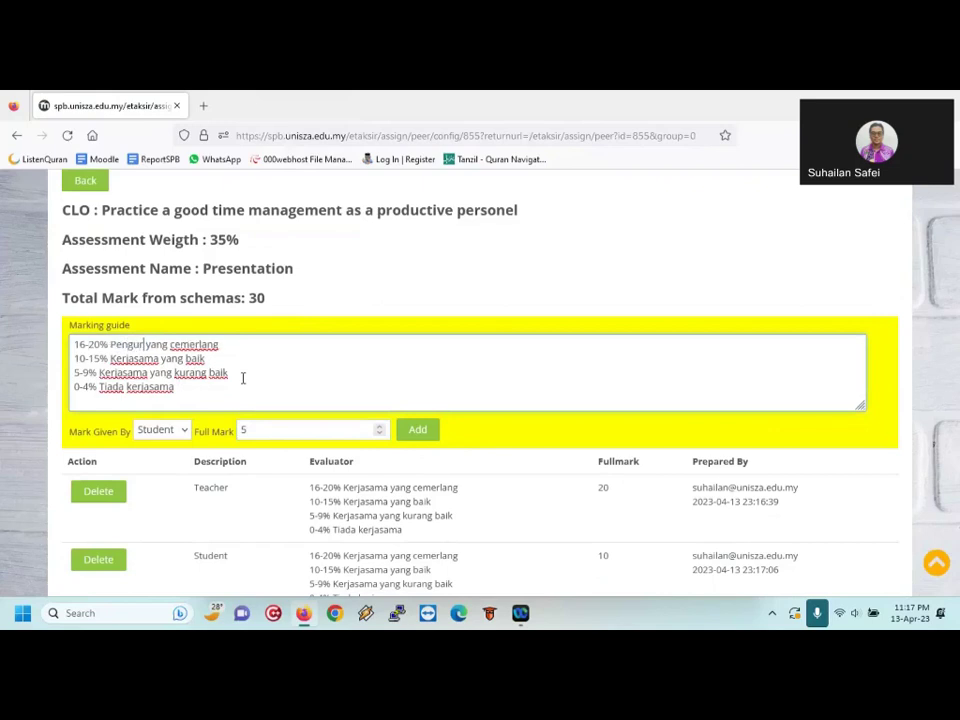
type("sa")
key("ctrl+shift+Left")
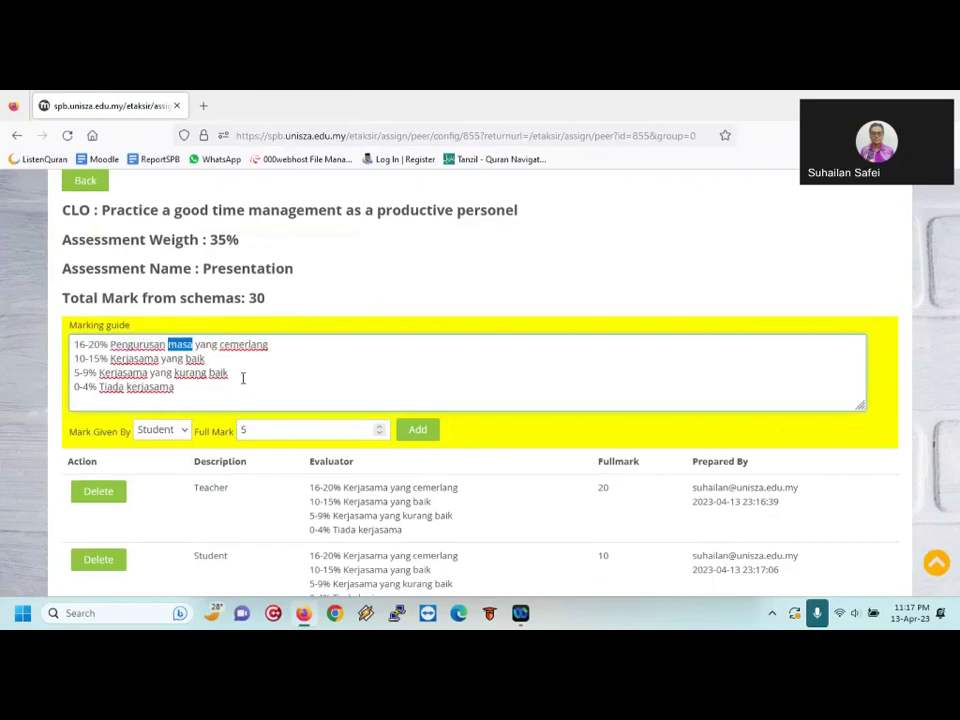
key("ctrl+shift+Left")
key("ctrl+c")
key("Down")
key("ctrl+shift+Right")
key("ctrl+v")
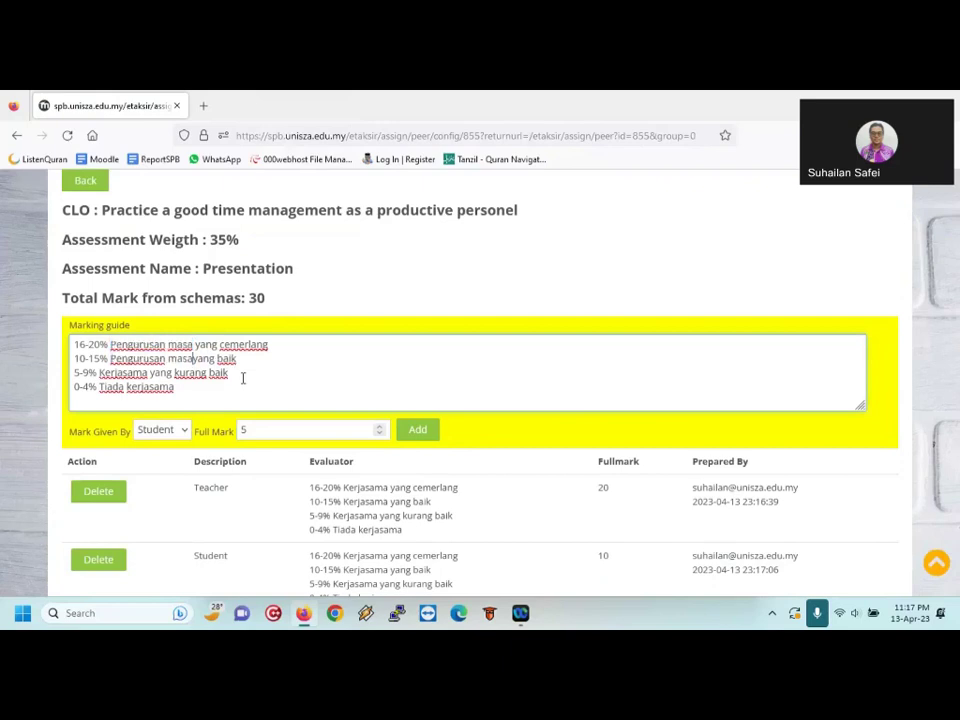
Replace "Kerjasama" with "Pengurusan masa" in the marking guide's third line and change the last to "0-4% Tiada pengurusan masa"
key("Down")
key("ctrl+shift+Left")
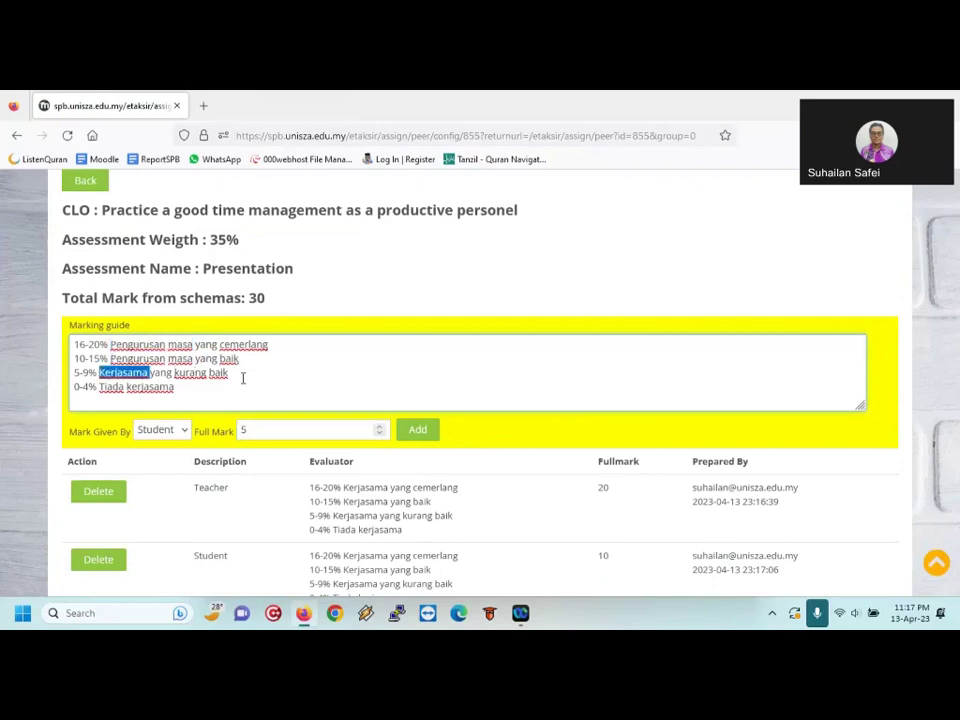
key("ctrl+v")
key("Down")
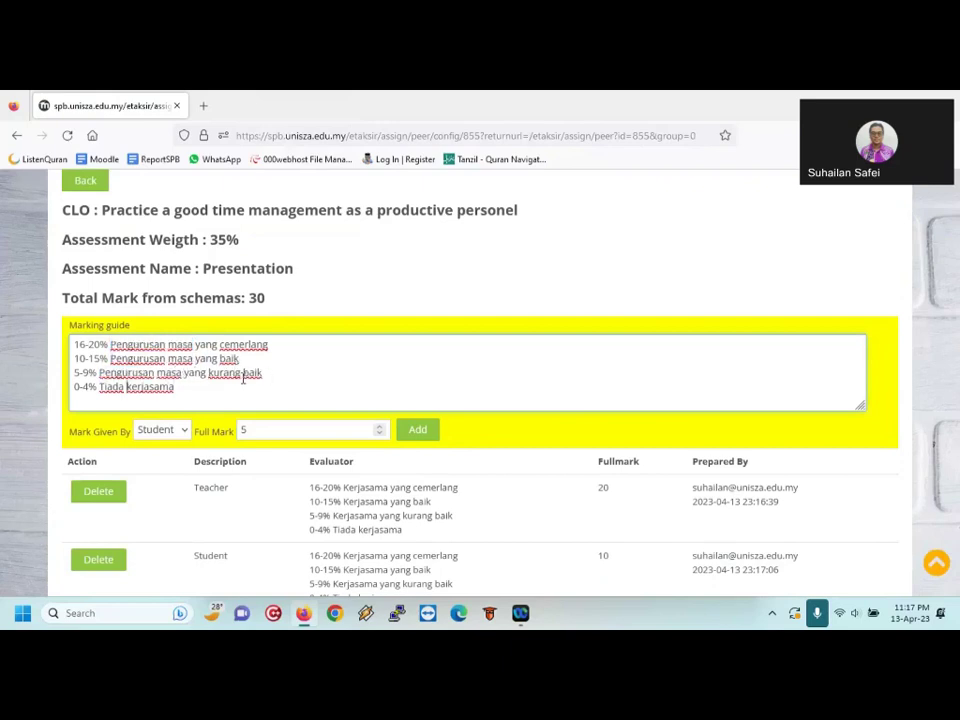
key("ctrl+shift+Right")
key("ctrl+v")
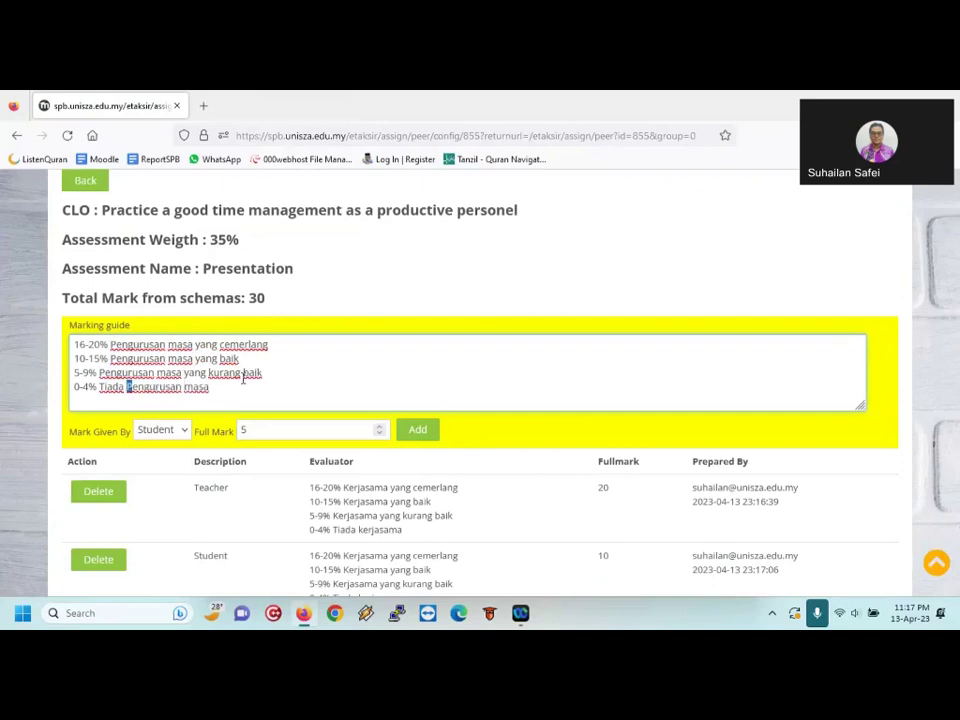
type("p")
Set the full mark to 20, add the student's time-management entry to the schema, and review the listed entries
left_click(228, 429)
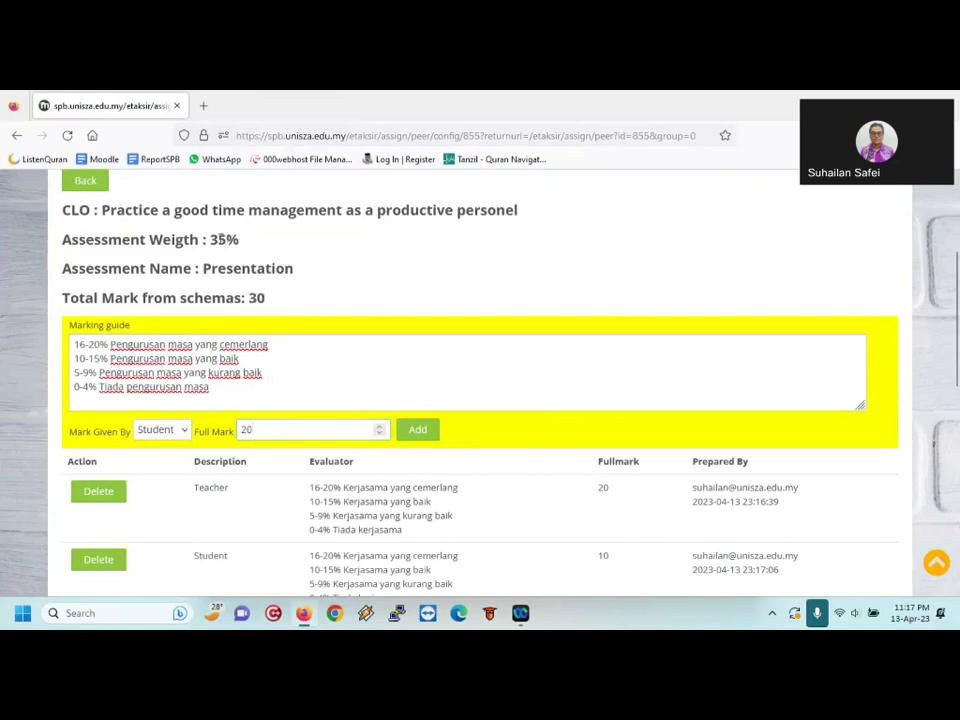
double_click(220, 239)
scroll(300, 313, "down", 2)
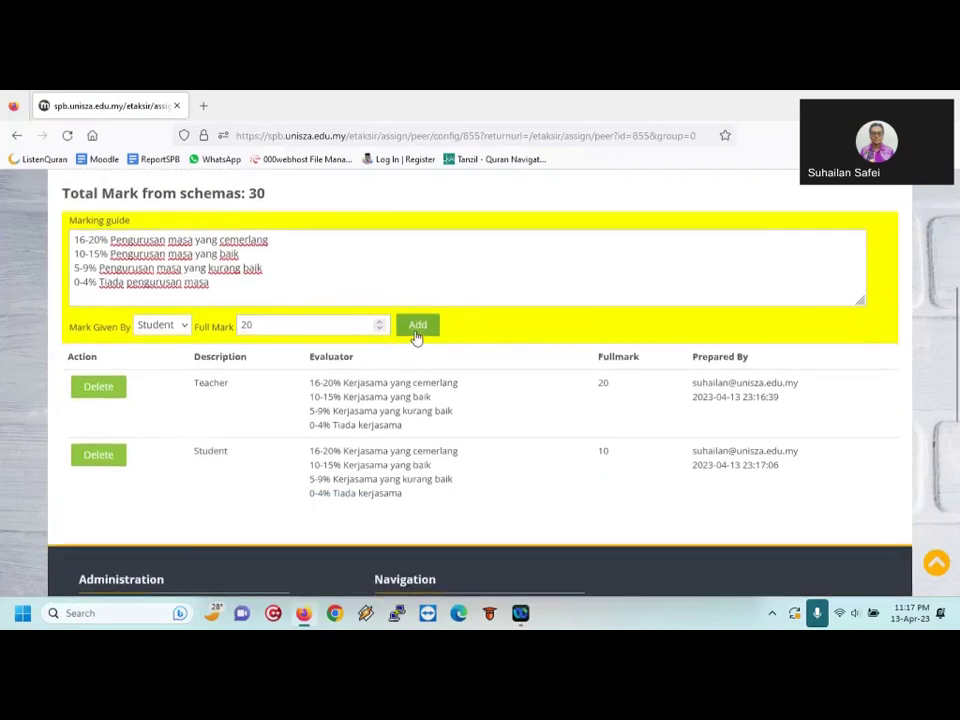
left_click(417, 326)
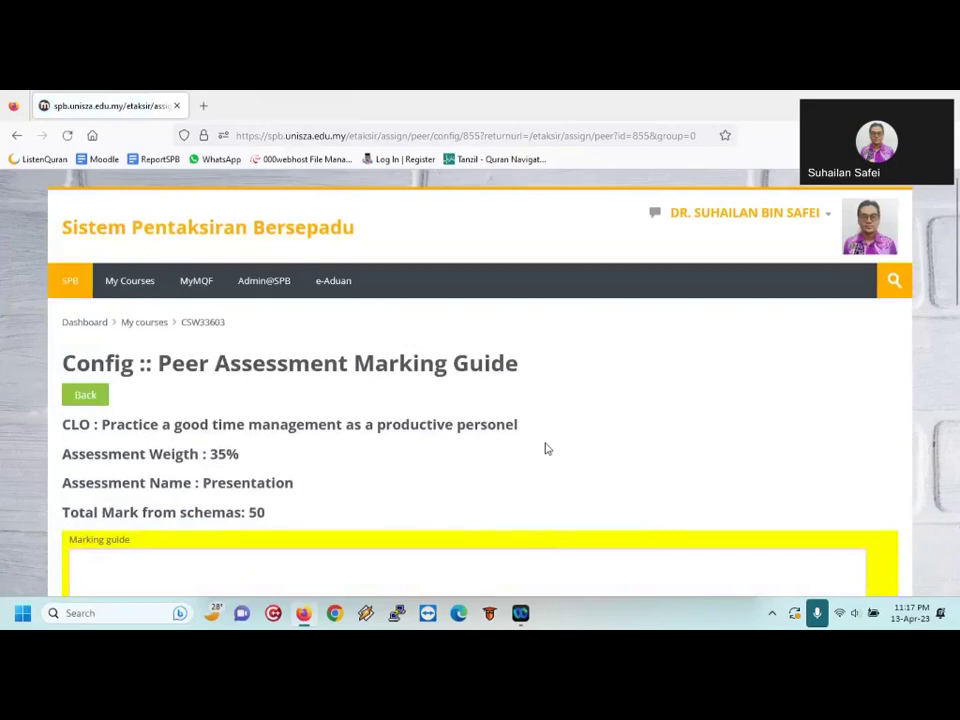
scroll(545, 448, "down", 3)
scroll(545, 448, "down", 2)
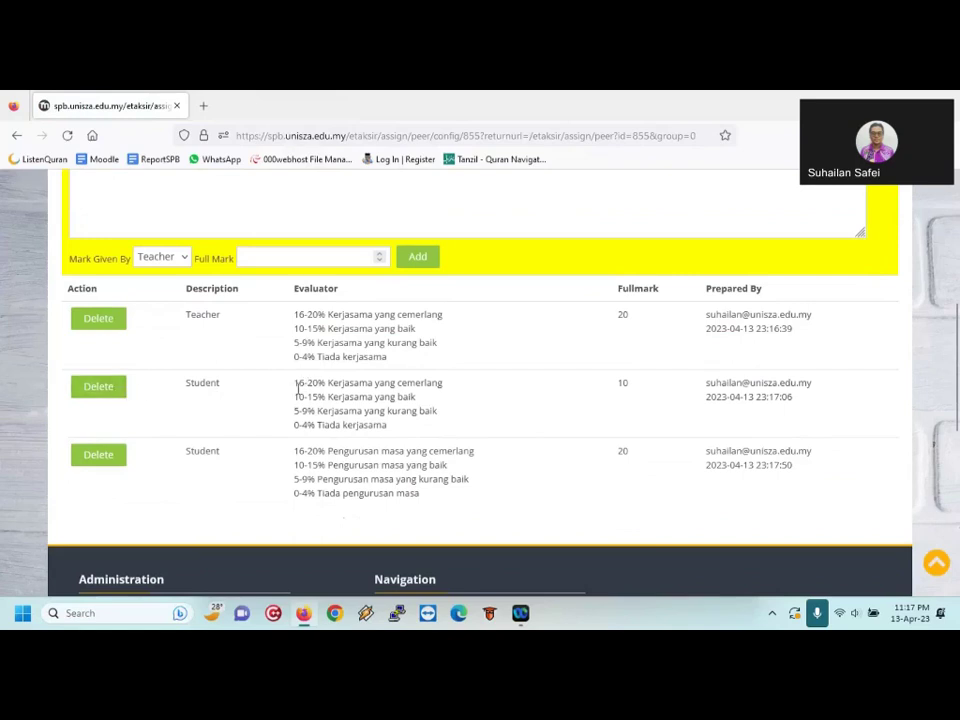
left_click_drag(296, 383, 389, 425)
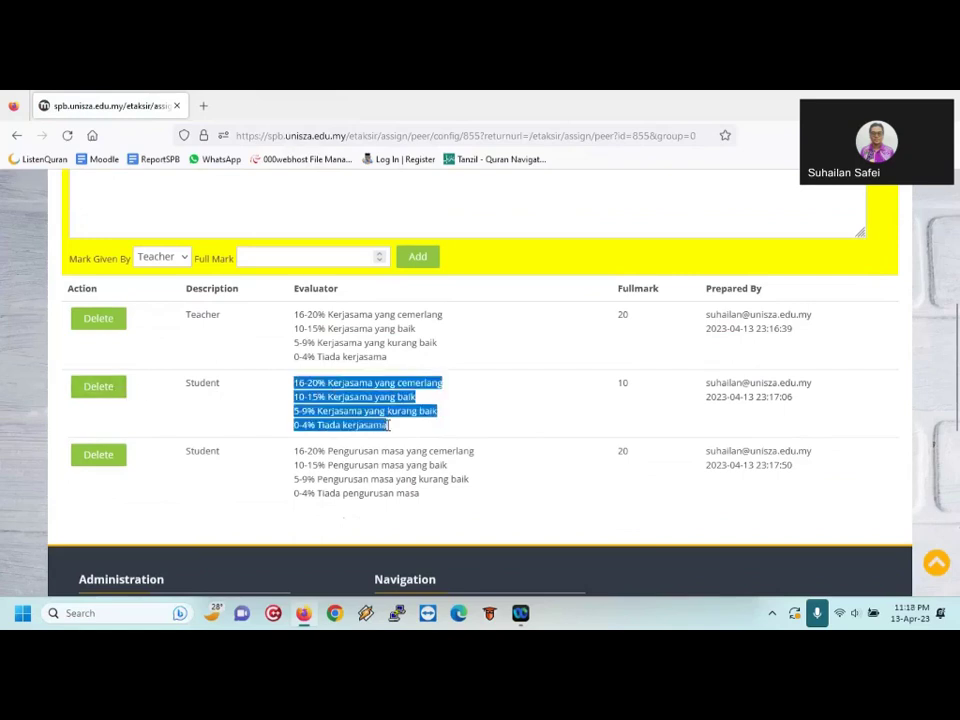
Delete the Student entry with the full mark of 10 and paste its copied cooperation lines as a new marking guide
left_click(115, 393)
scroll(159, 474, "down", 3)
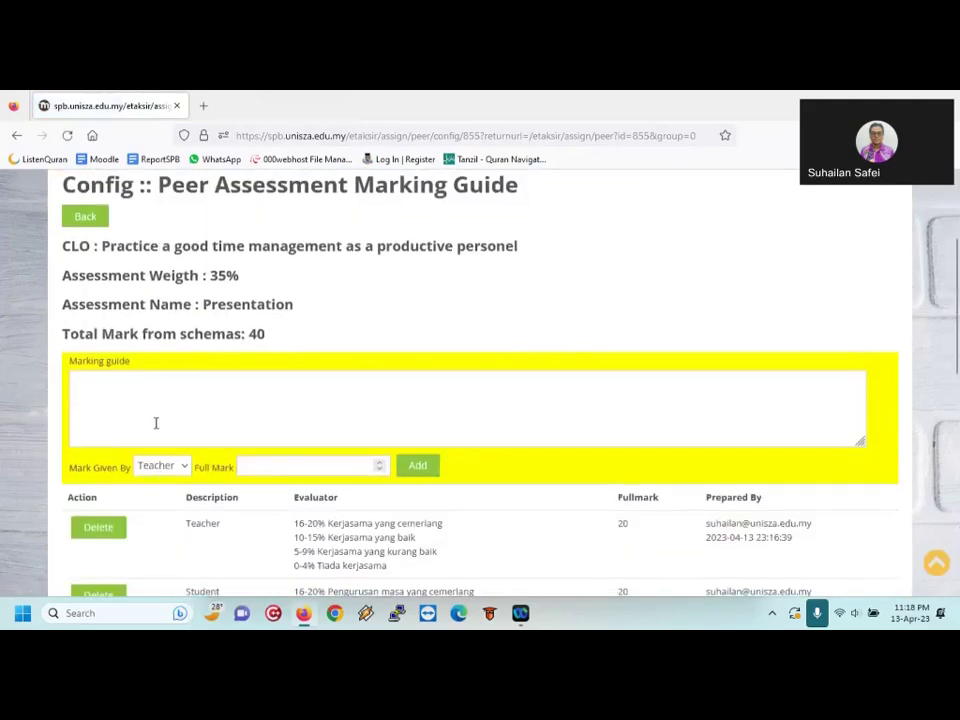
left_click(154, 422)
key("ctrl+v")
Assign the cooperation marking guide to Student with a full mark of 20 and add it to the schema
left_click(188, 467)
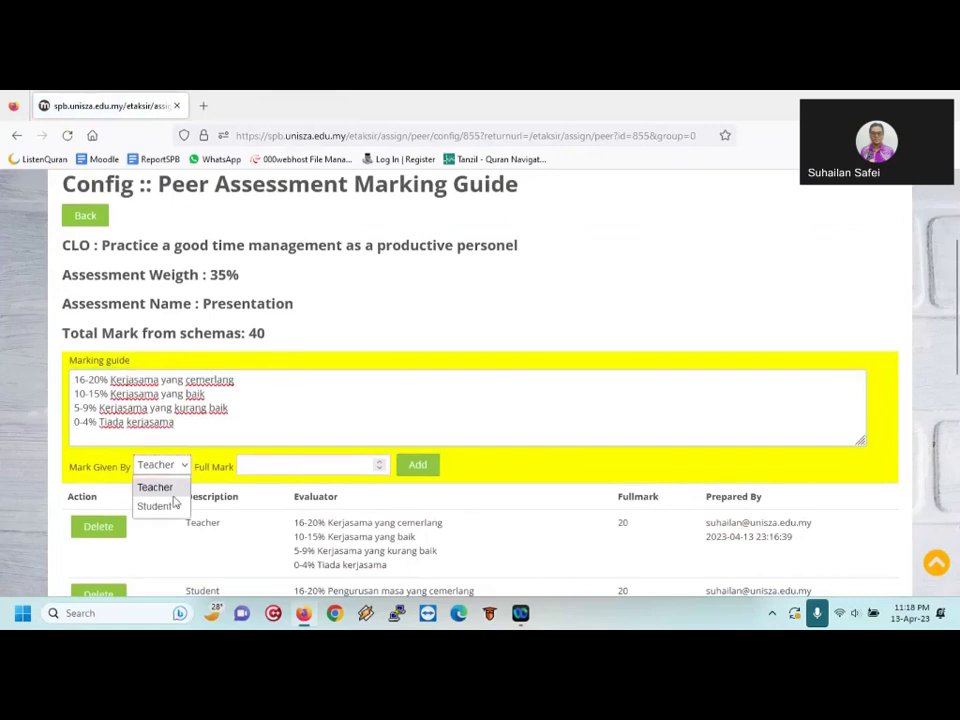
left_click(174, 506)
left_click(250, 468)
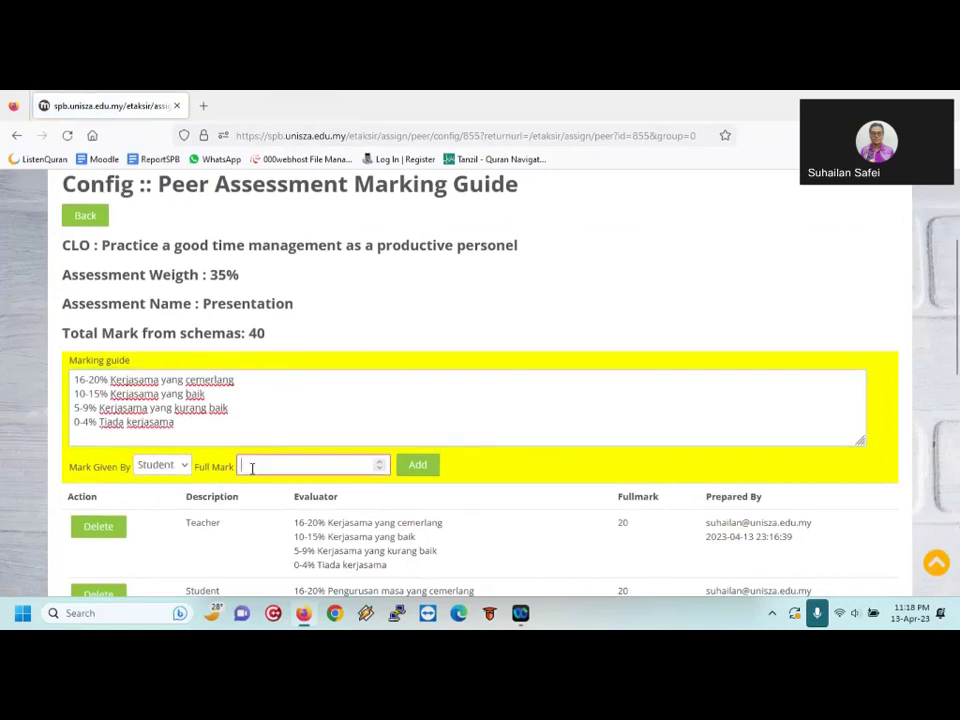
type("20")
scroll(252, 468, "down", 3)
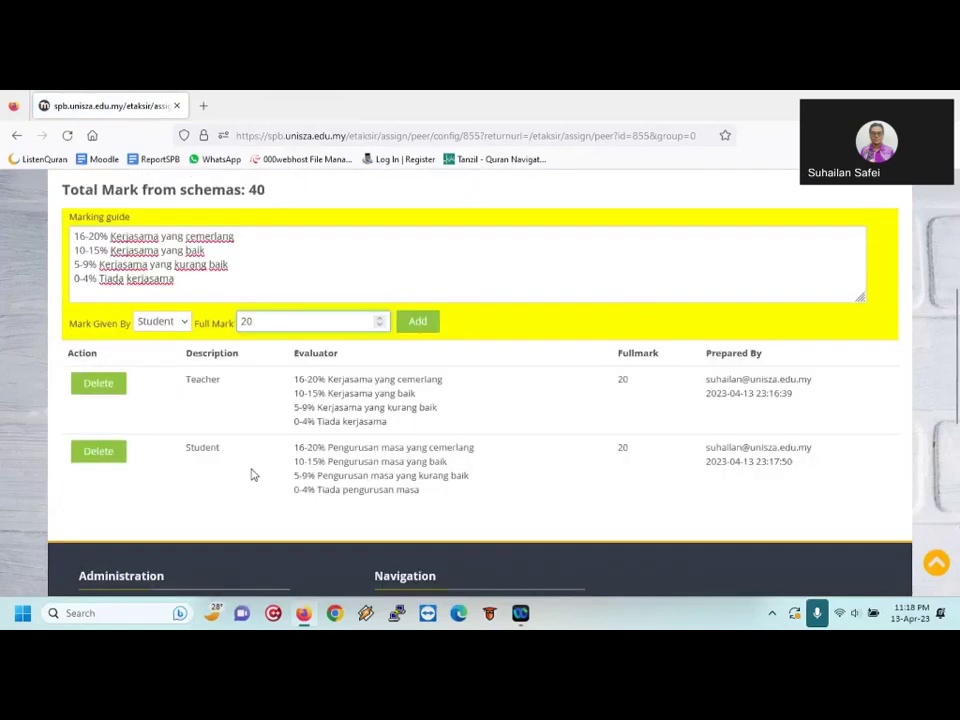
left_click(420, 316)
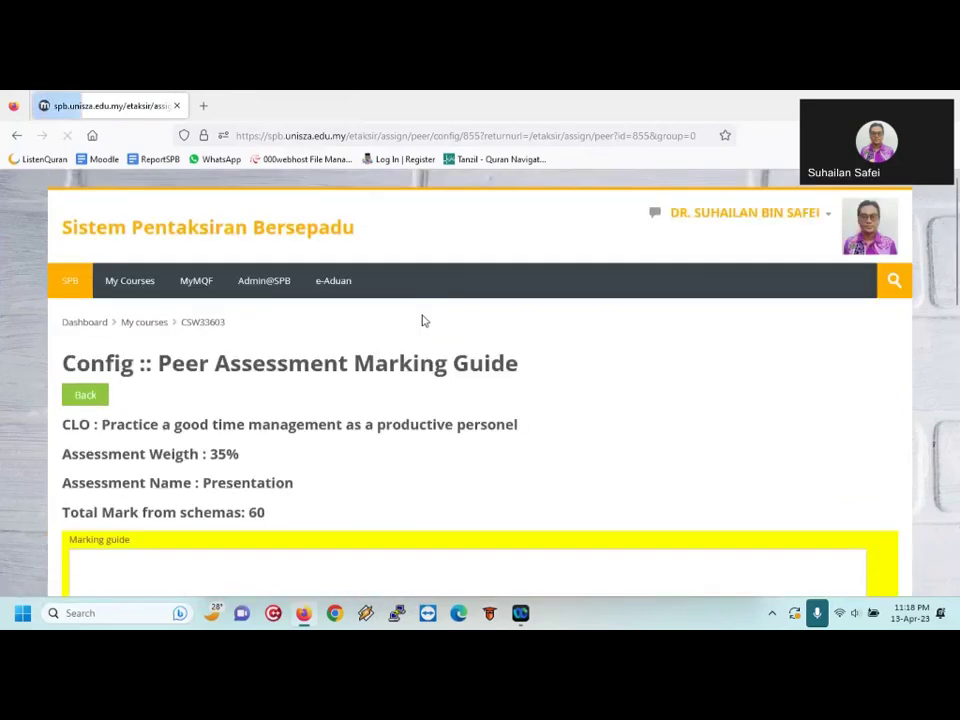
Review the listed Teacher and Student entries and compare the schema's total mark with the assessment weight
scroll(448, 424, "down", 5)
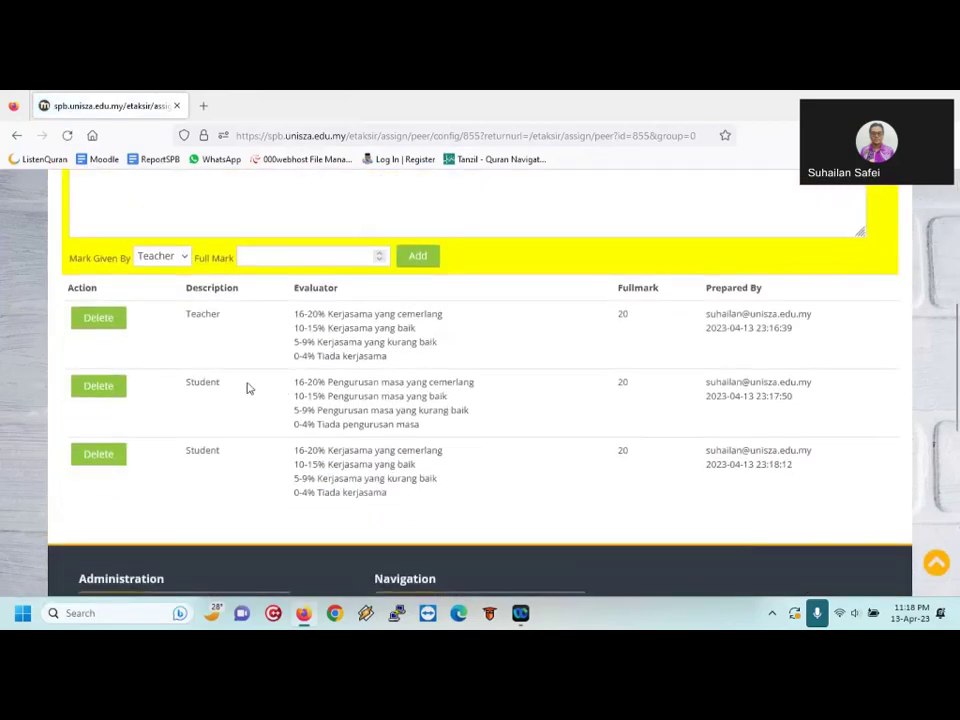
left_click_drag(266, 392, 450, 491)
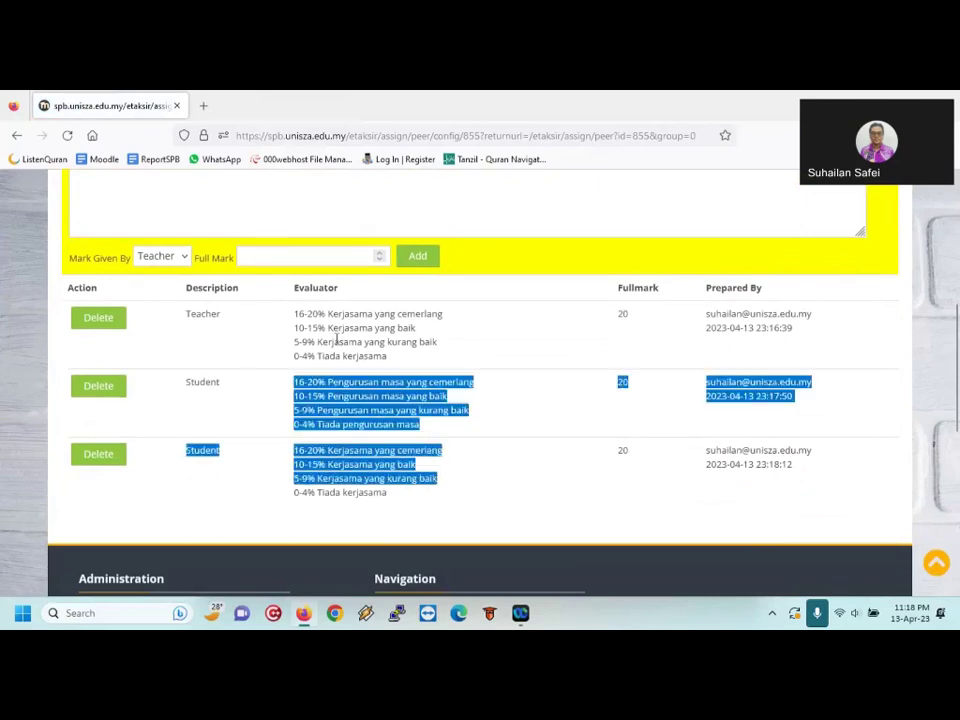
left_click(208, 317)
left_click_drag(208, 317, 431, 345)
left_click(345, 340)
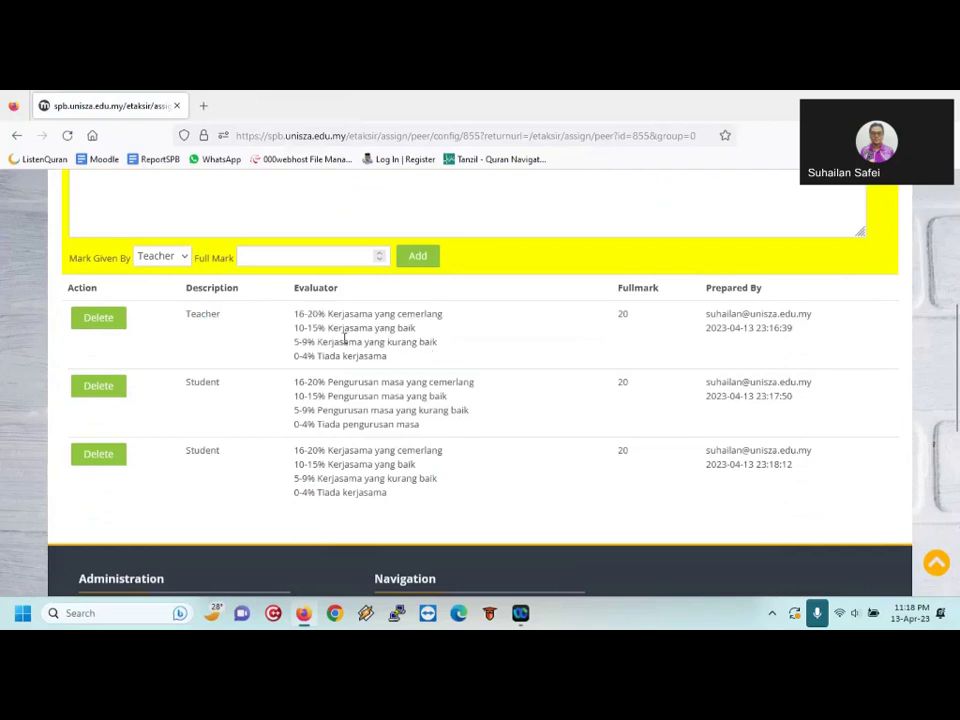
scroll(344, 340, "up", 1)
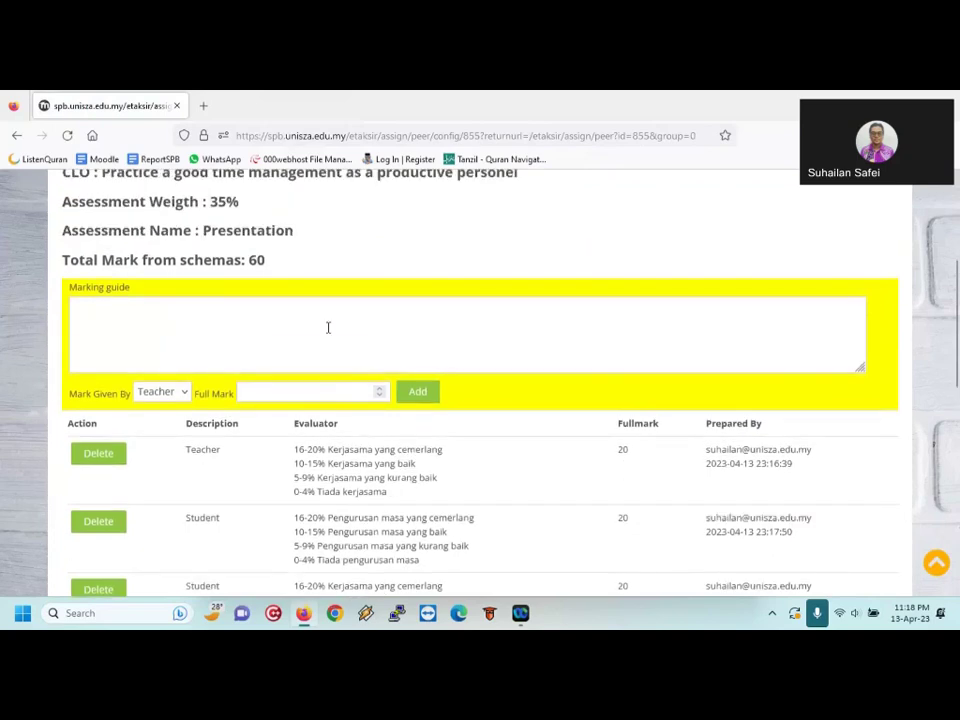
scroll(328, 328, "up", 1)
left_click_drag(270, 266, 247, 262)
left_click_drag(229, 201, 207, 201)
scroll(255, 281, "down", 2)
scroll(255, 281, "up", 2)
scroll(255, 281, "up", 2)
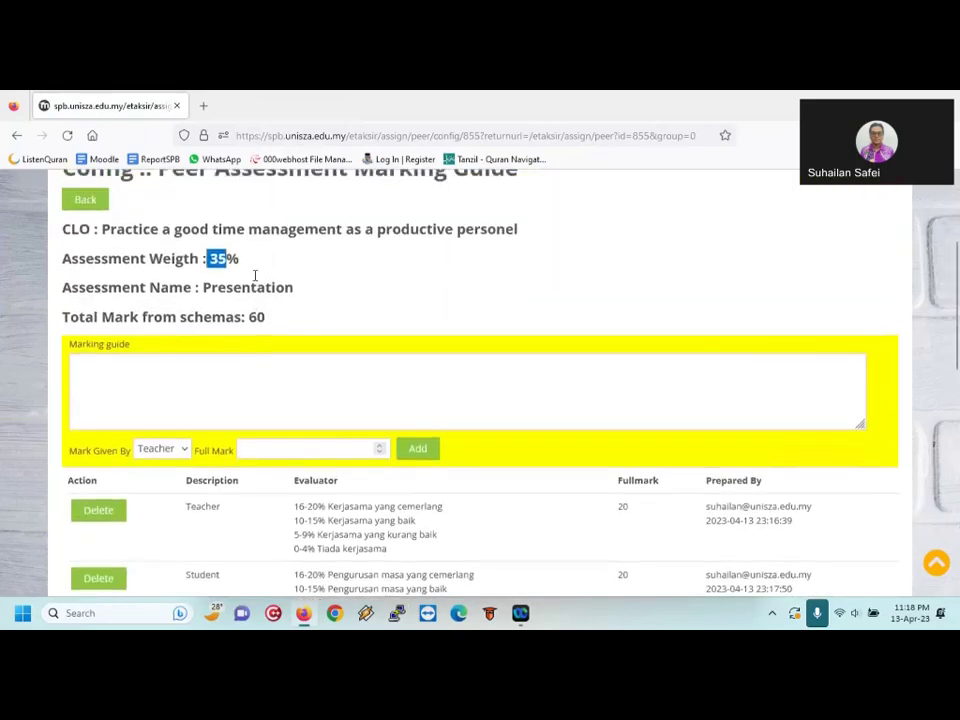
Return to the Presentation peer grading page and open the mark sheet of group Project2 KI 1
left_click(85, 231)
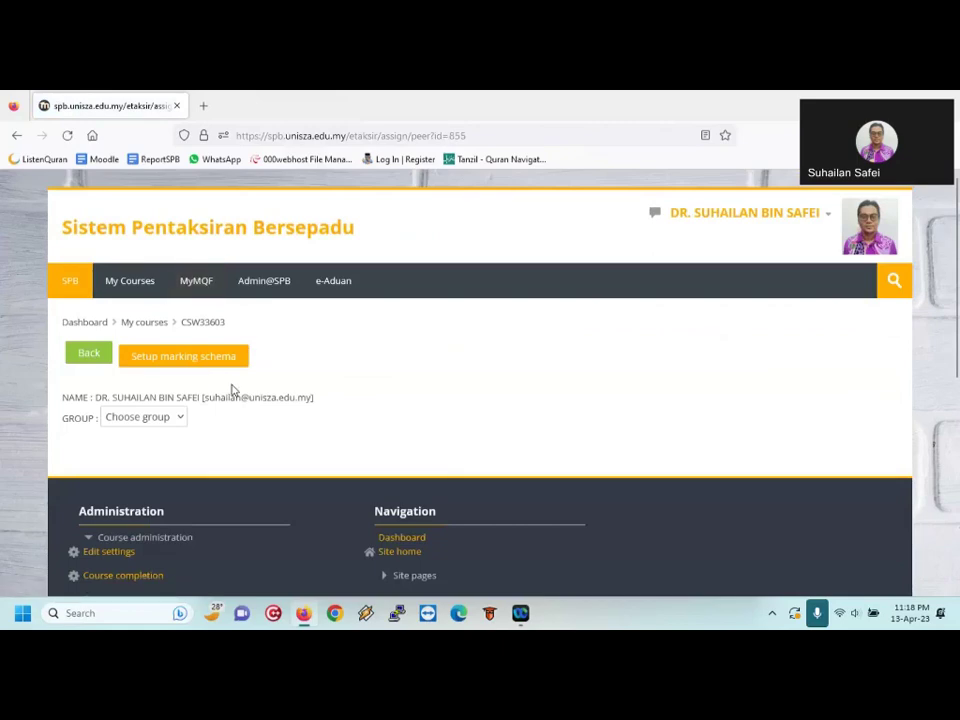
left_click(175, 424)
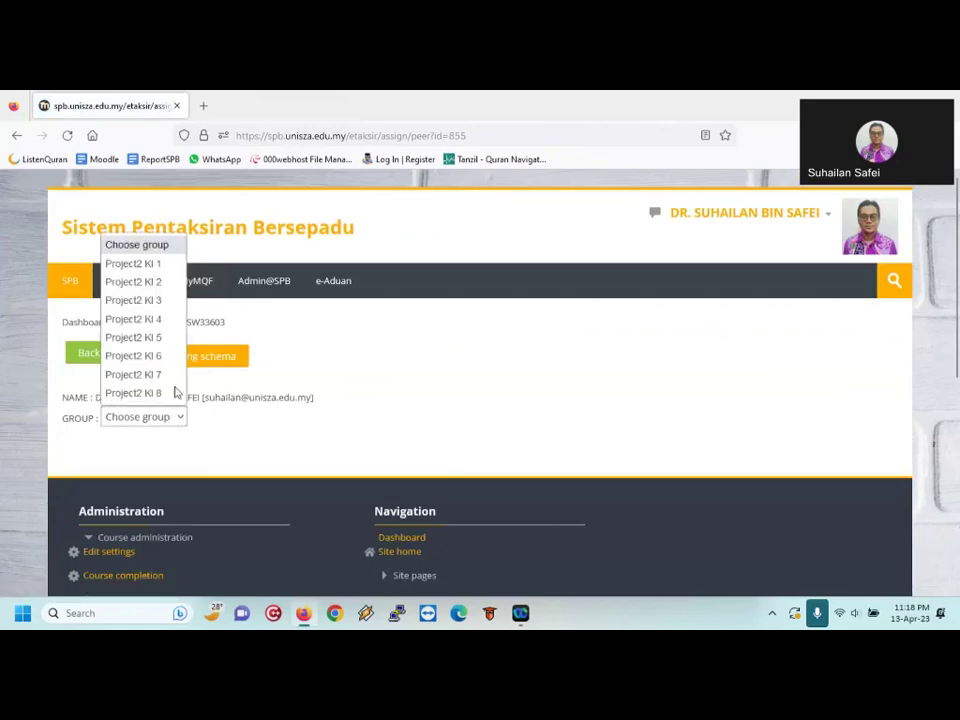
left_click(160, 265)
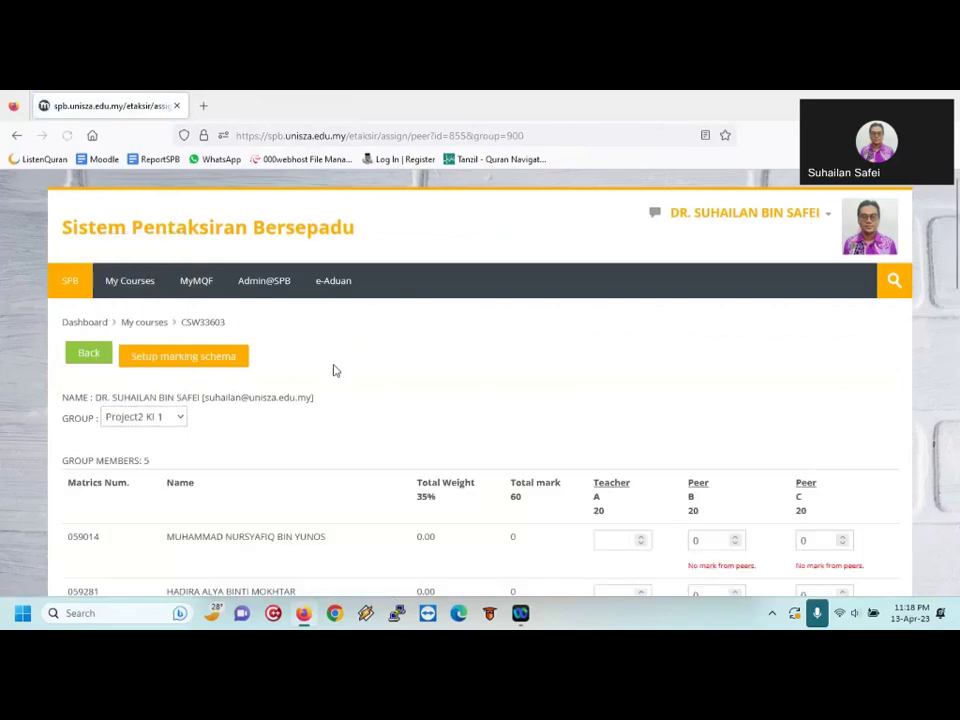
scroll(335, 371, "down", 3)
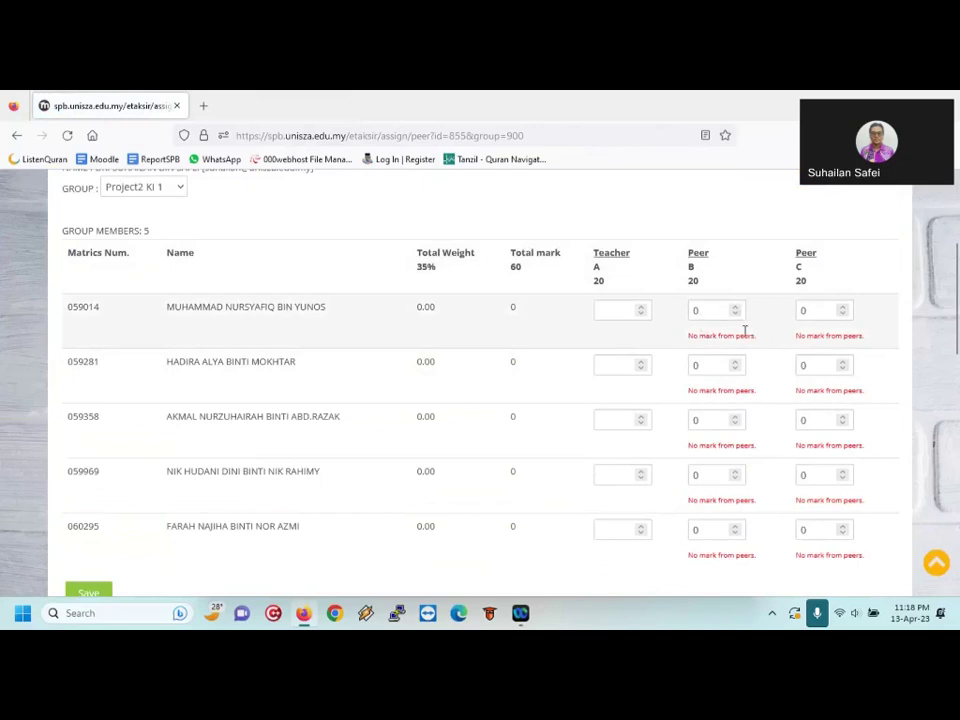
Check the marking guide for Teacher criterion A and enter a mark of 4 for the first group member
left_click(627, 311)
mouse_move(614, 273)
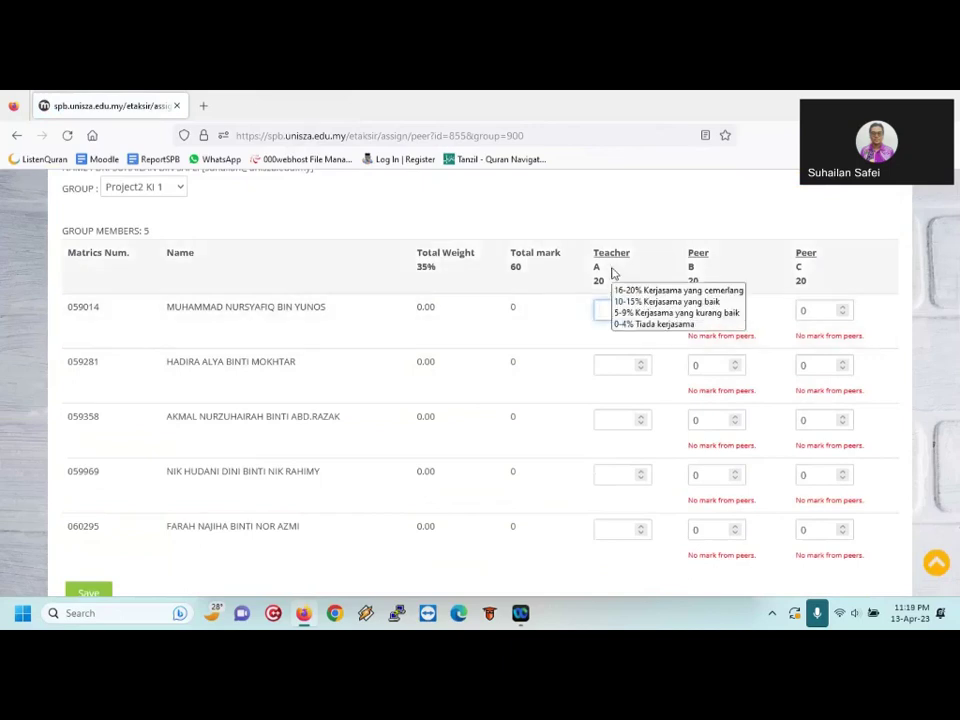
mouse_move(603, 310)
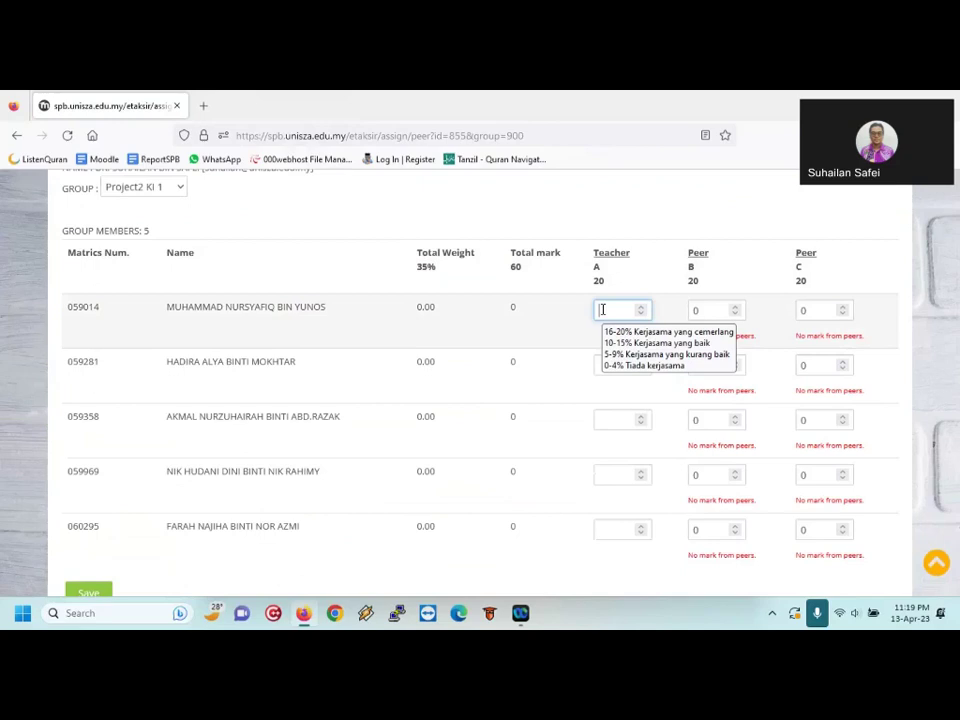
left_click(603, 310)
type("2")
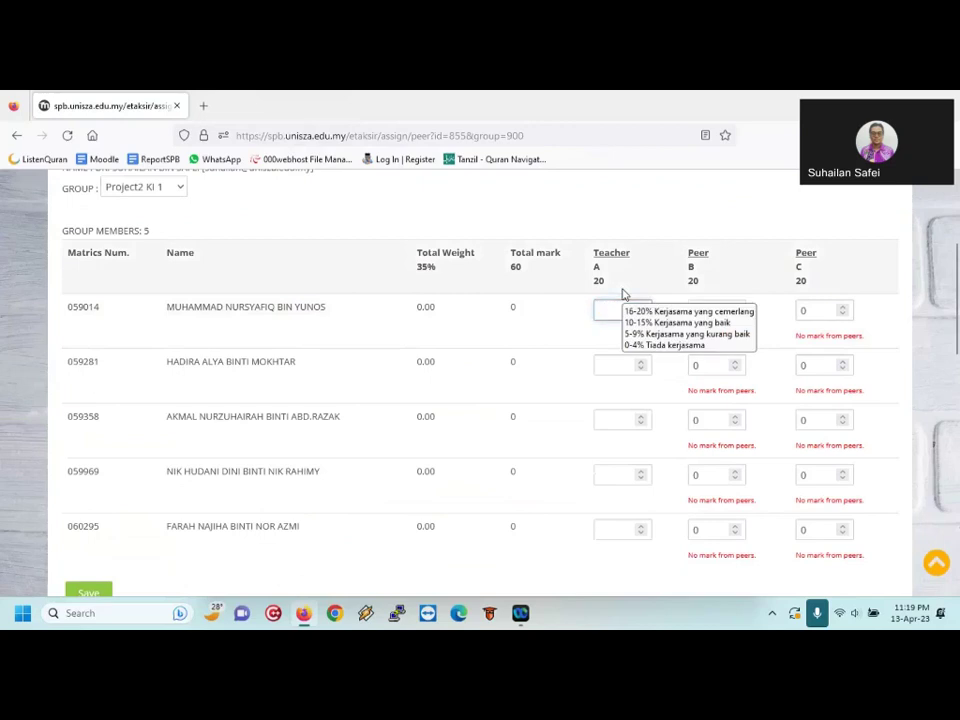
type("-1")
type("4")
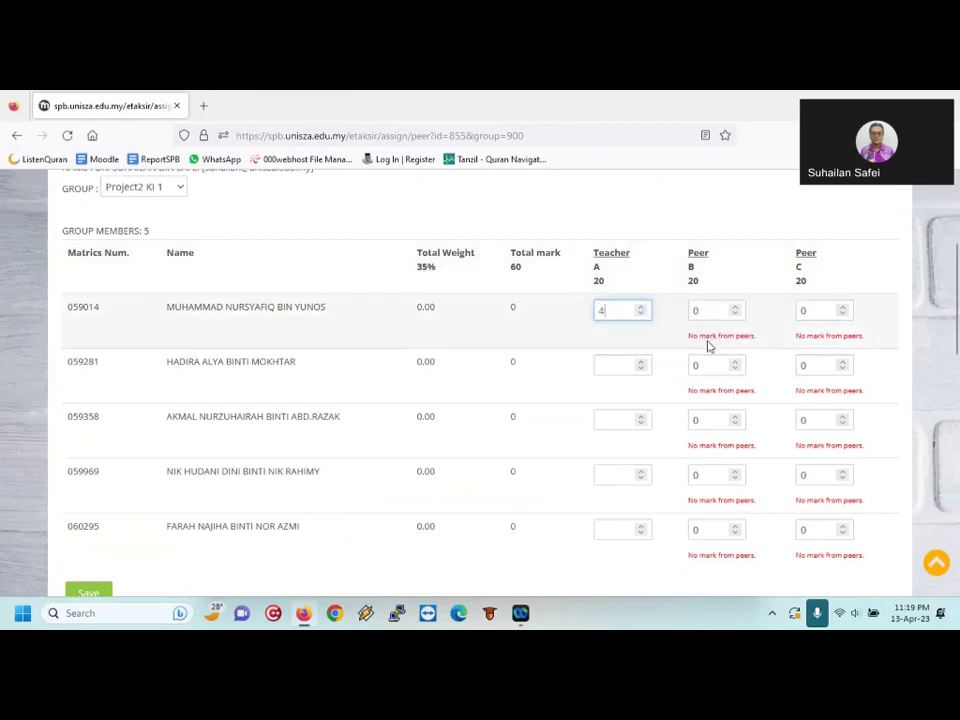
Enter Teacher marks of 20, 20, 20 and 10 for the remaining four group members
double_click(602, 366)
type("20")
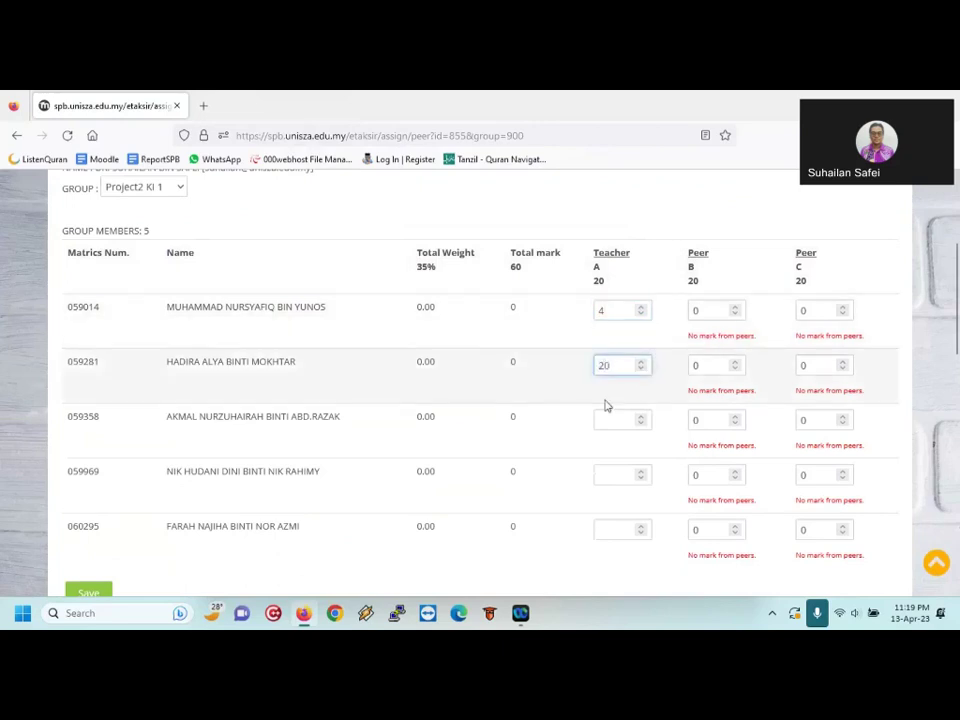
left_click(616, 422)
type("20")
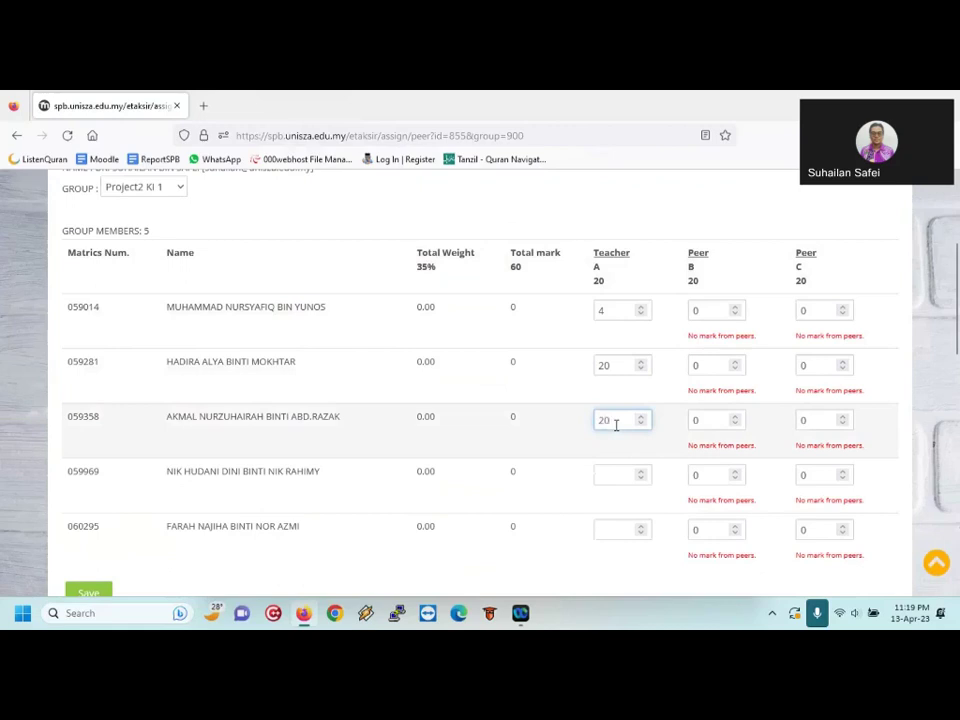
left_click(611, 473)
type("20")
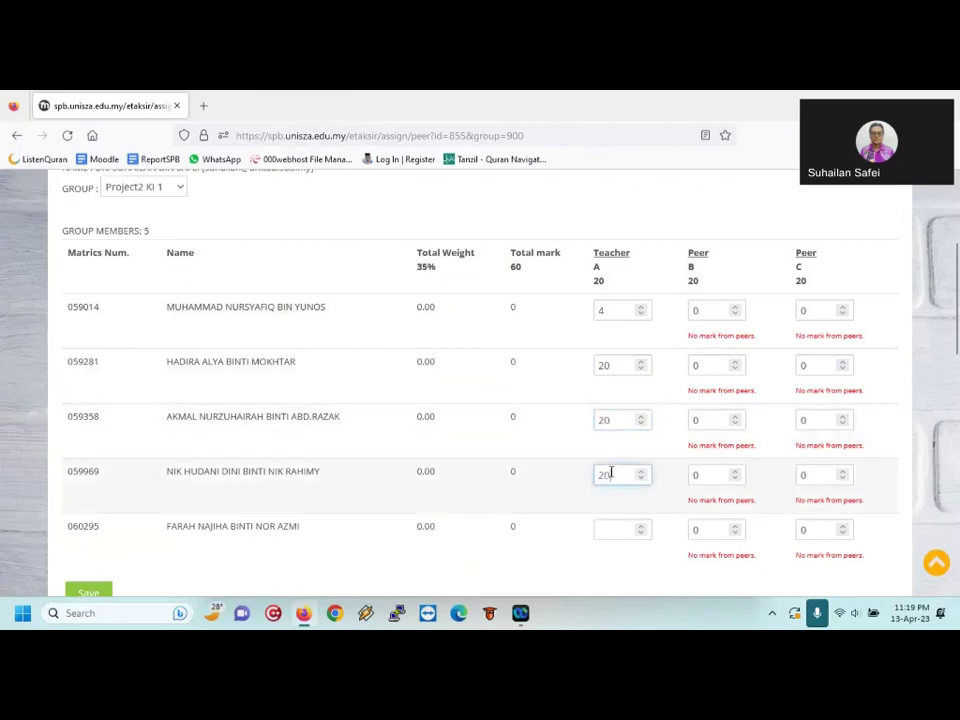
left_click(610, 530)
type("10")
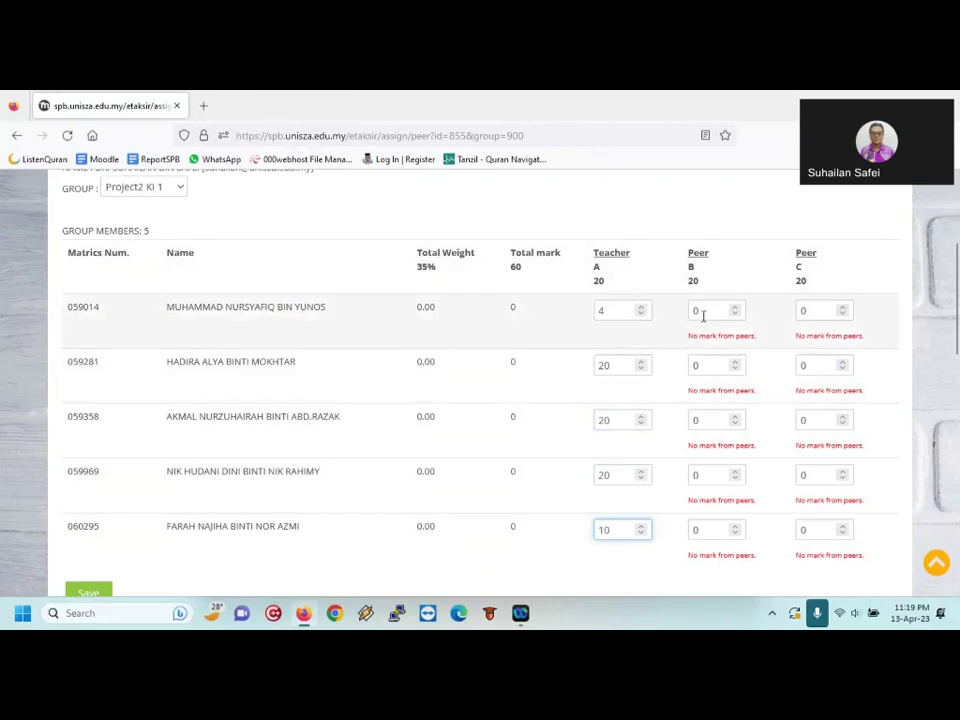
Set both the Peer B and Peer C marks of the first group member to 5
left_click_drag(703, 315, 689, 313)
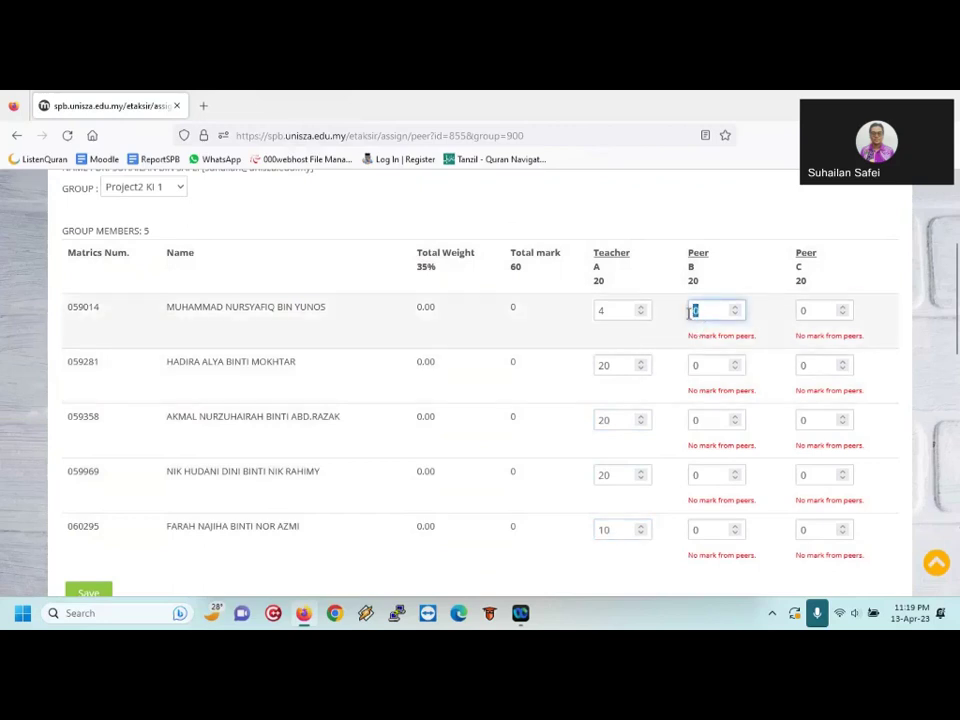
type("5")
left_click_drag(814, 317, 776, 315)
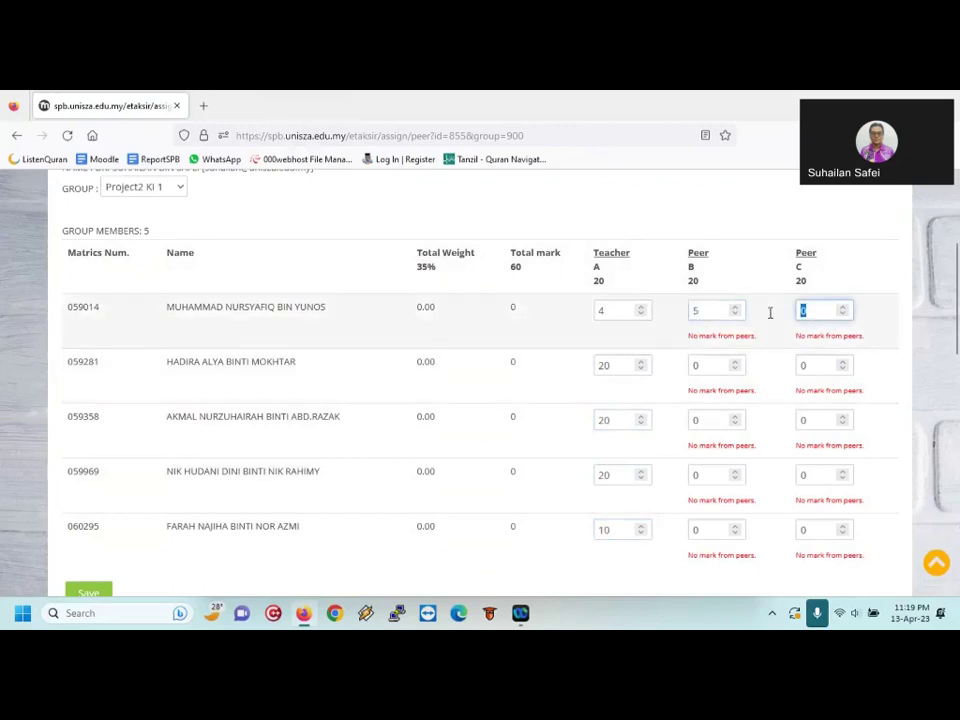
type("5")
left_click(700, 311)
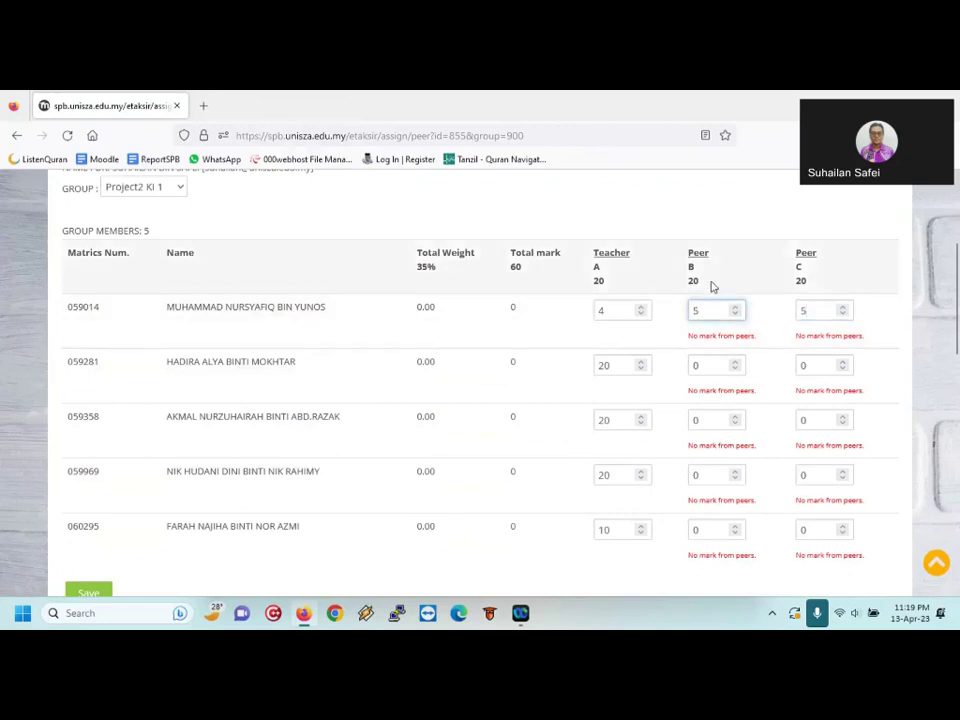
mouse_move(712, 287)
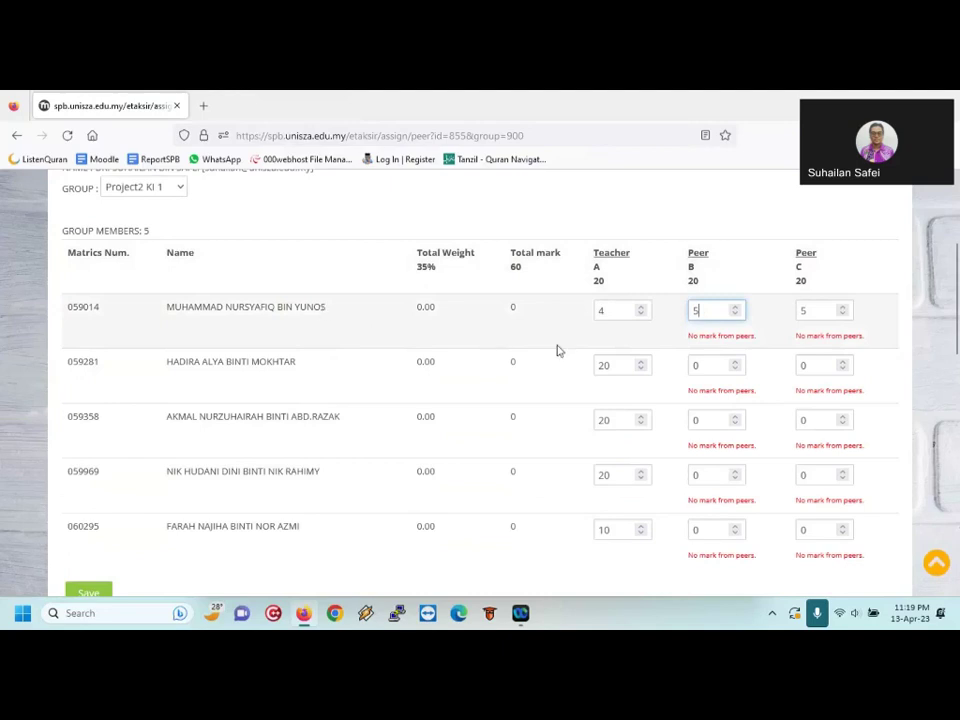
Return to the CSW33603 course page and open peer grading for Assignment (Case Study)
scroll(556, 345, "up", 4)
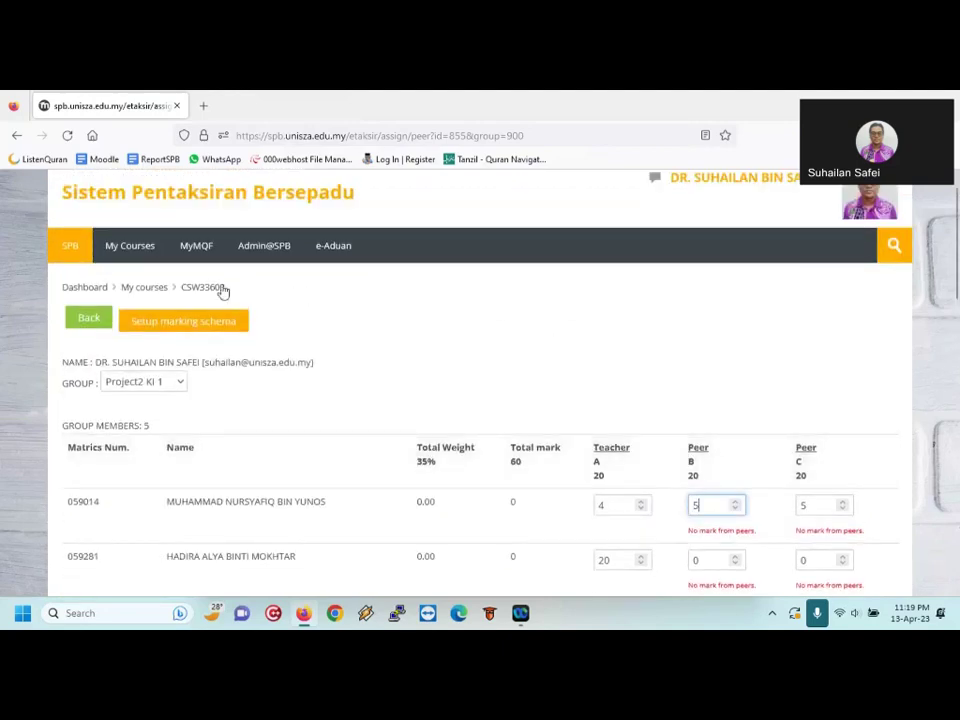
left_click(223, 289)
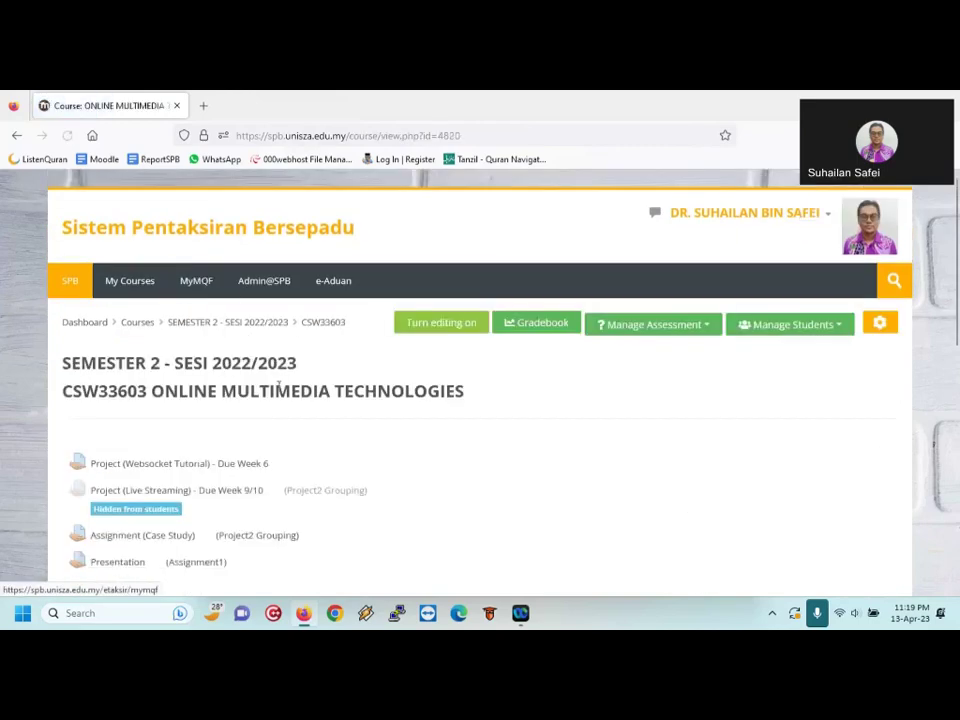
scroll(281, 390, "down", 3)
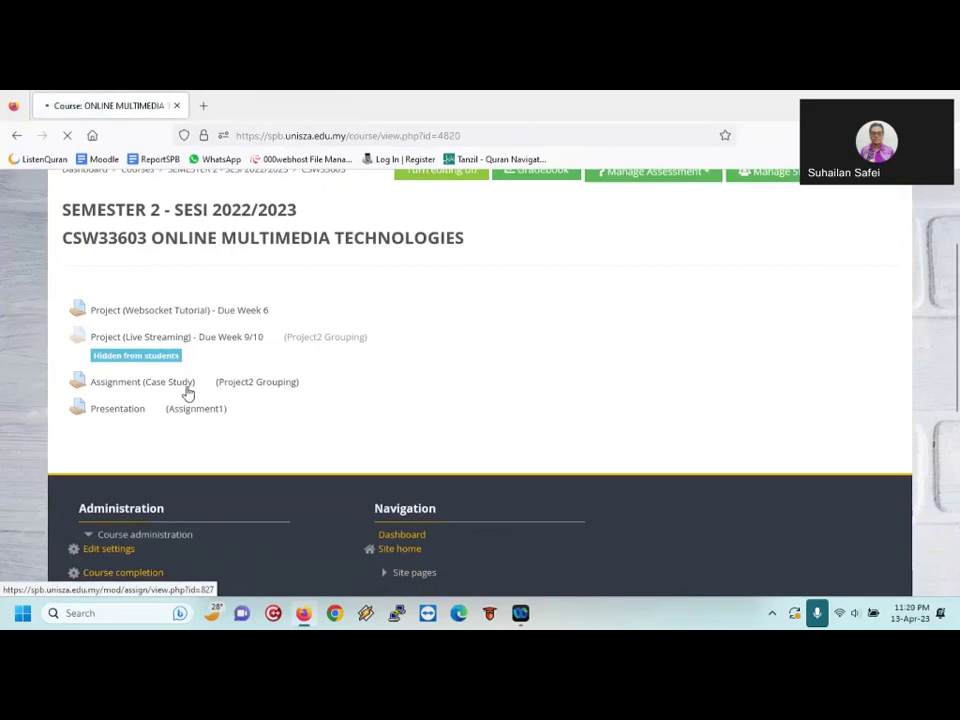
left_click(186, 392)
scroll(296, 400, "down", 4)
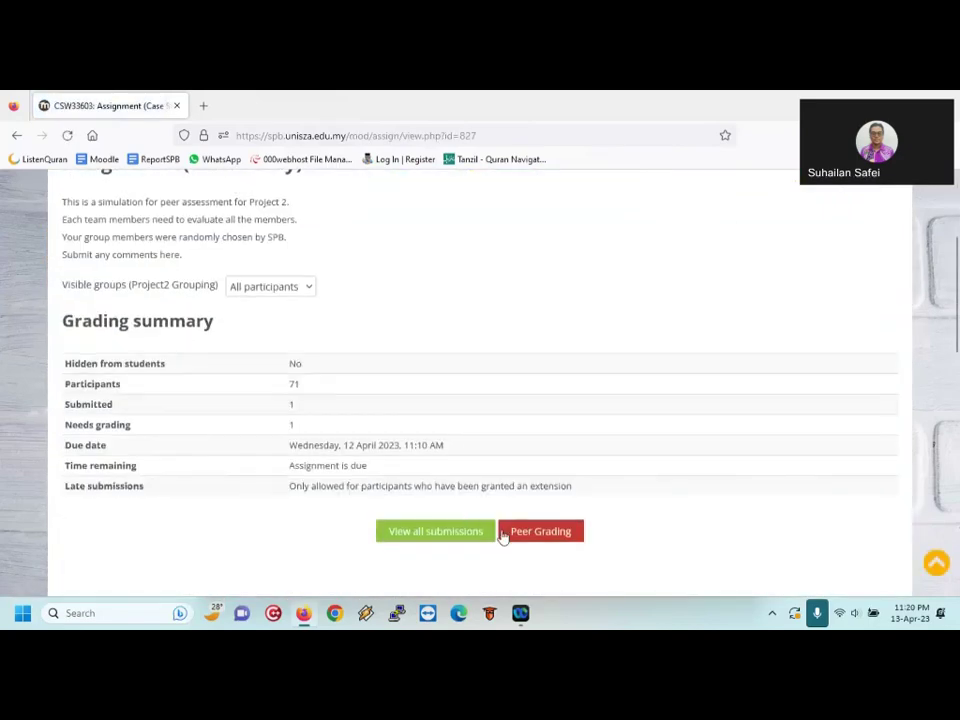
left_click(527, 542)
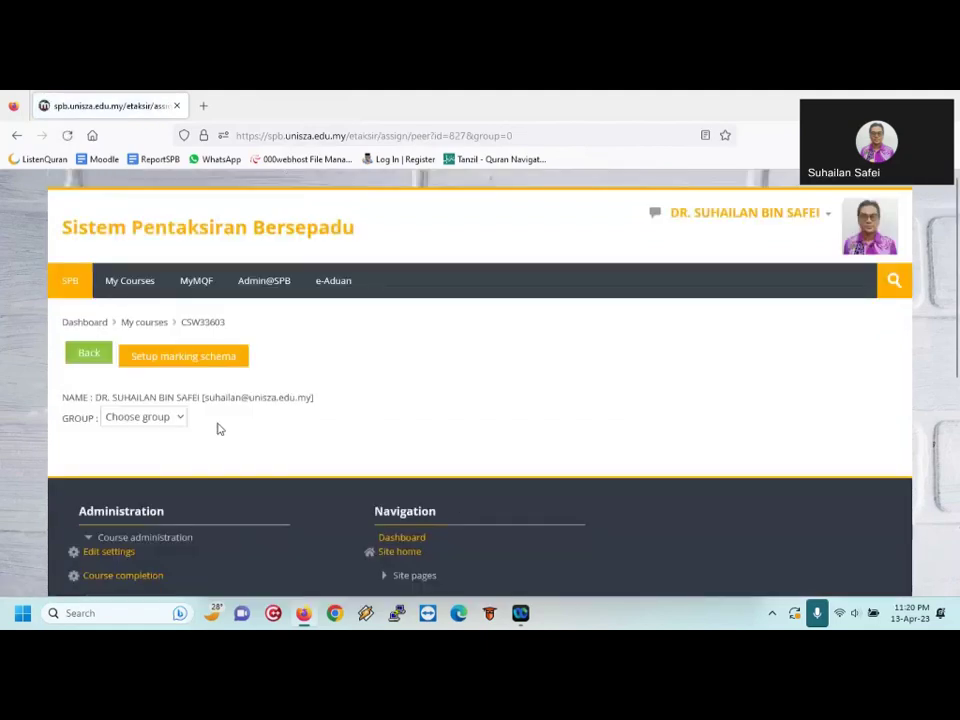
Check the peer grading table of group Project2 KI 2, then display the one for group Project2 KI 1
left_click(160, 420)
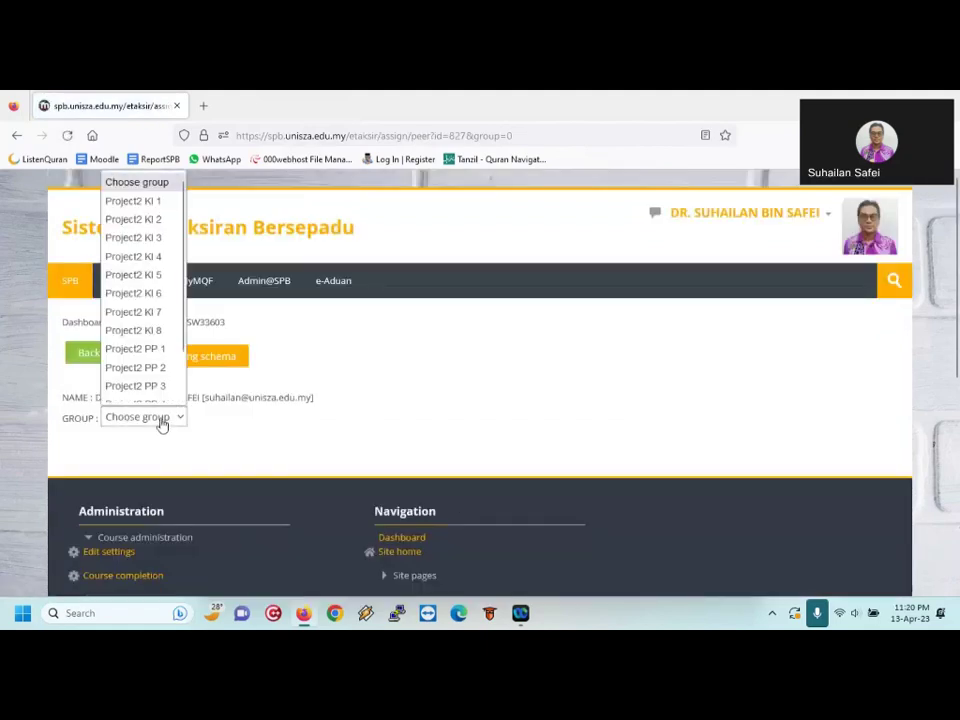
left_click(158, 219)
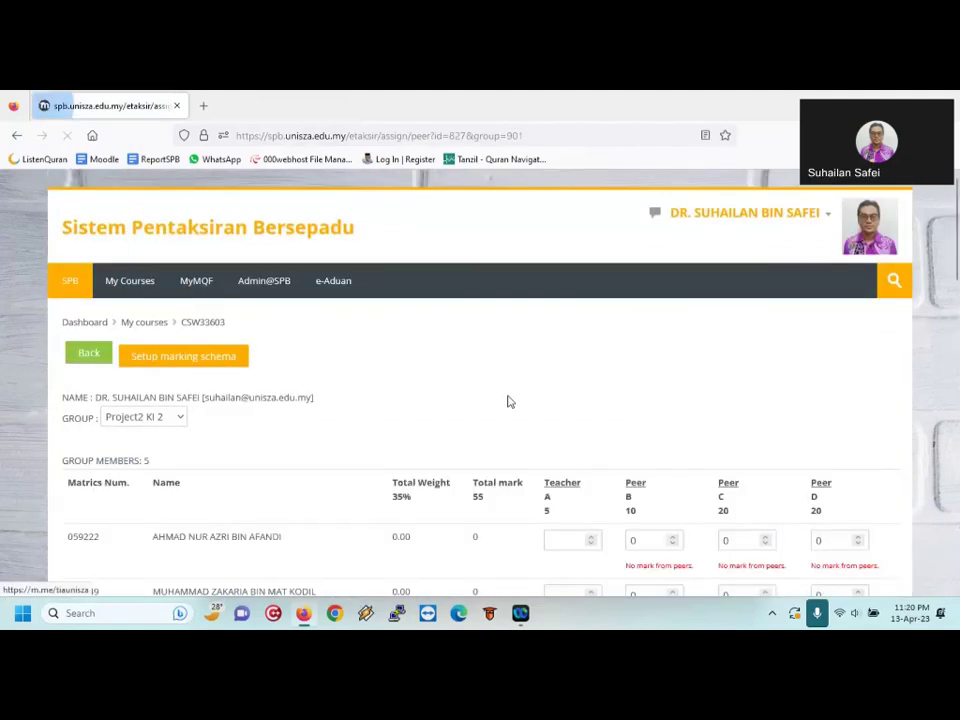
scroll(563, 518, "down", 3)
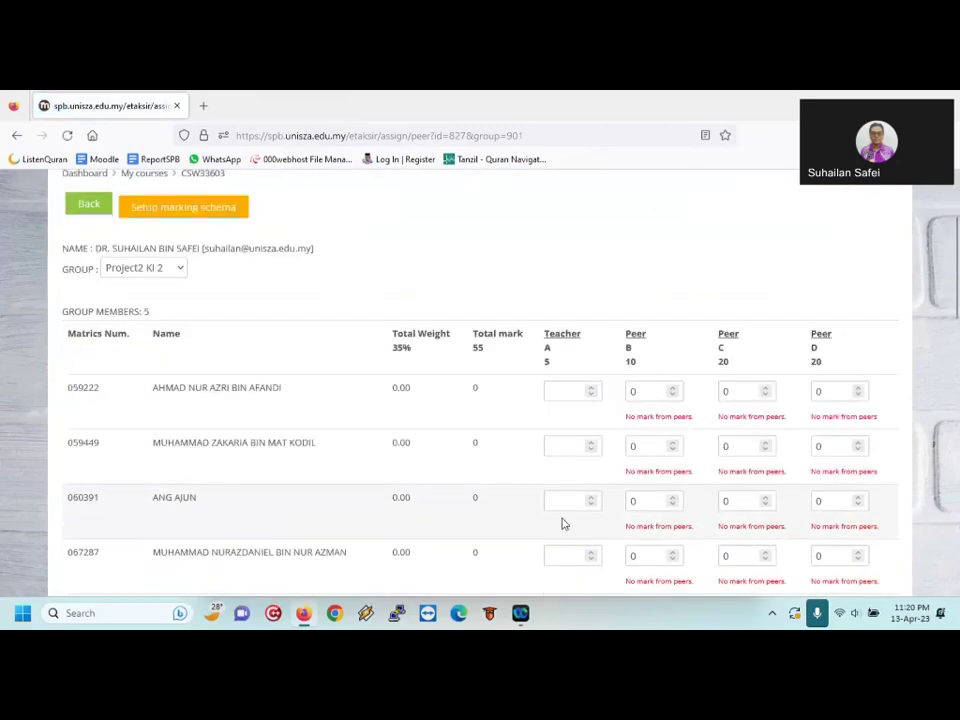
left_click(160, 267)
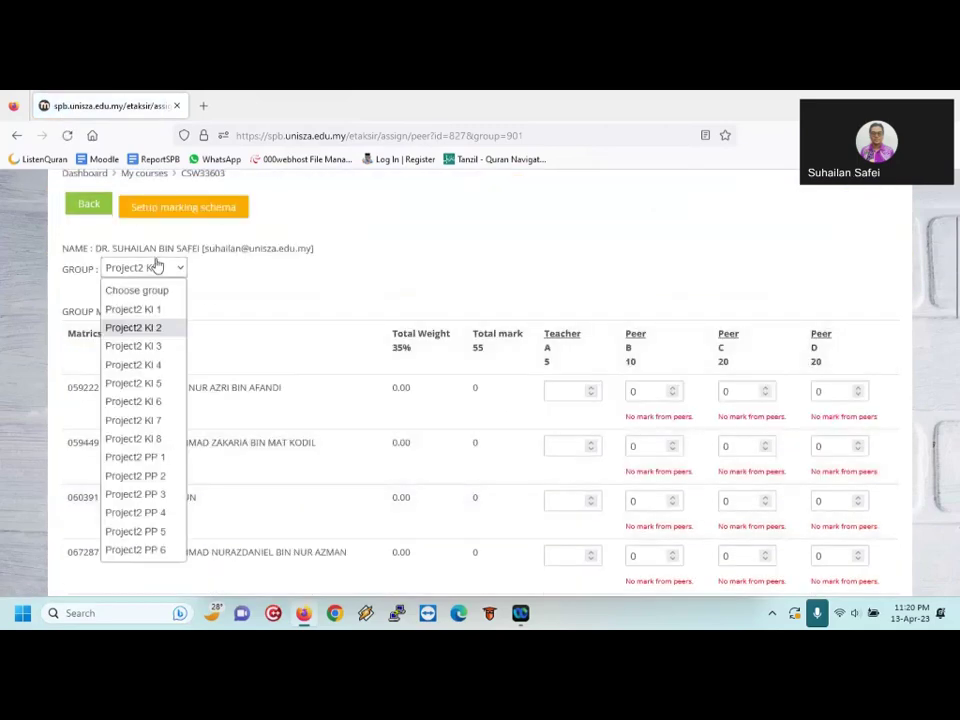
left_click(121, 310)
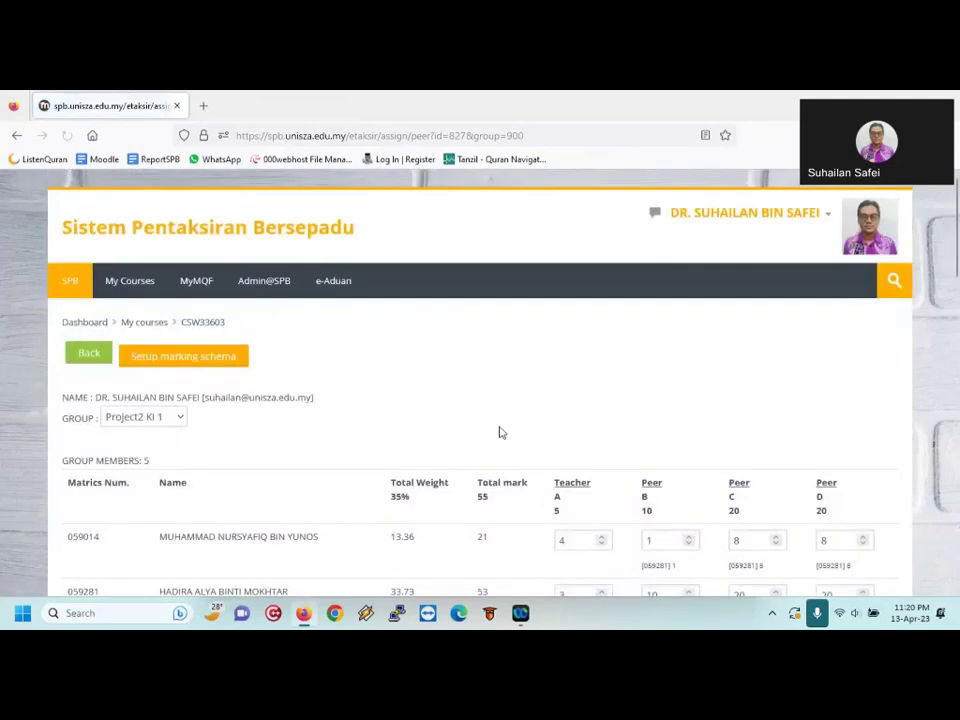
scroll(499, 431, "down", 3)
scroll(500, 432, "down", 1)
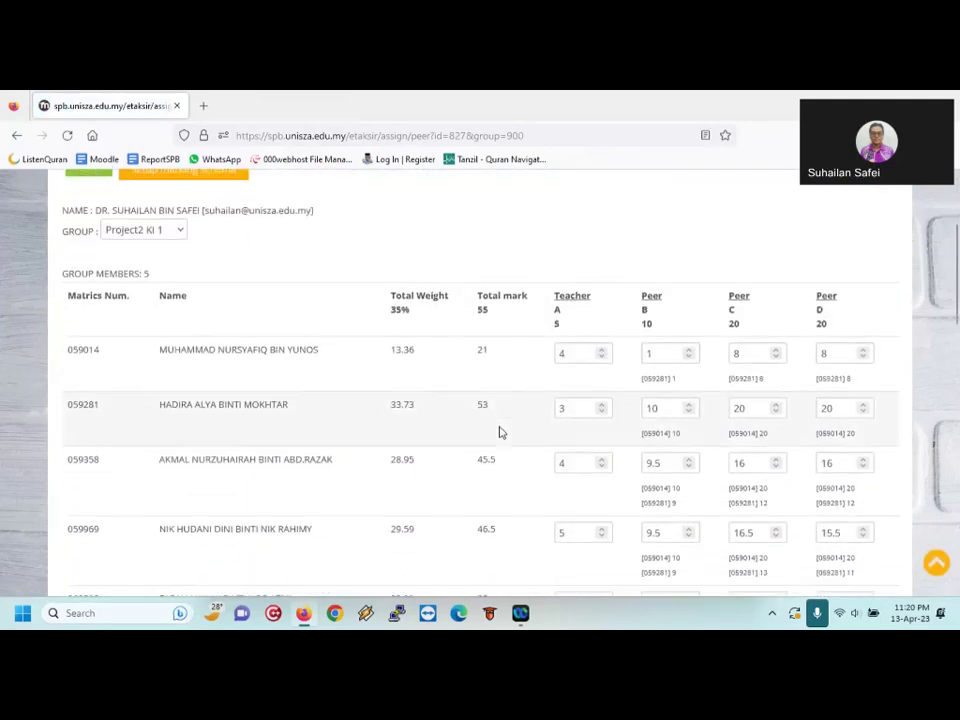
Examine the Teacher A marks and compare the Peer B and Peer C marks with the individual peer scores listed beneath them
left_click(571, 341)
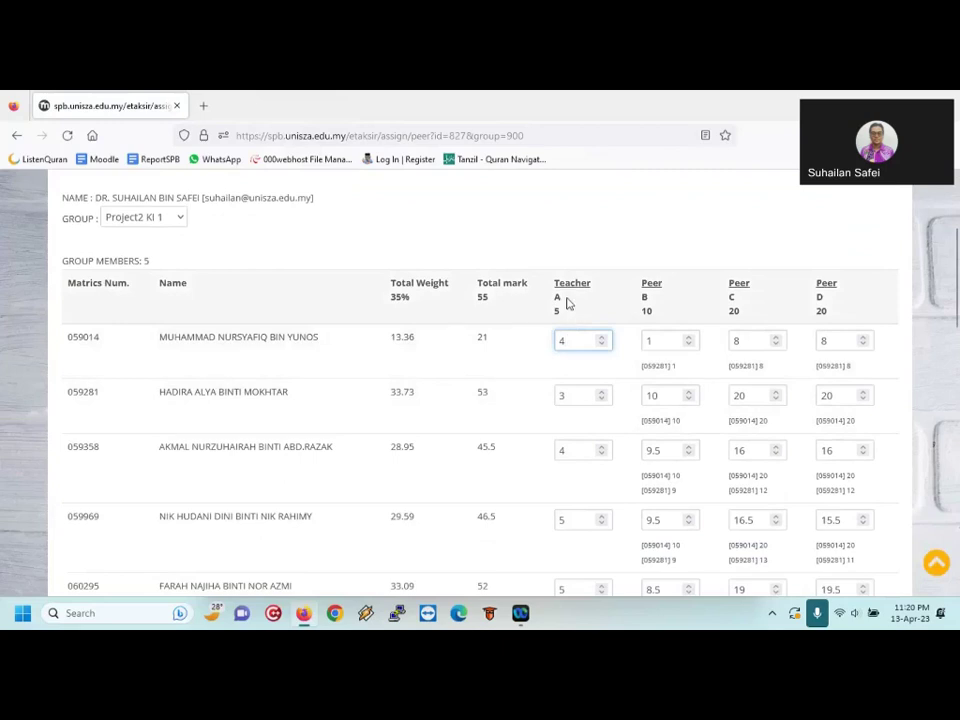
mouse_move(568, 303)
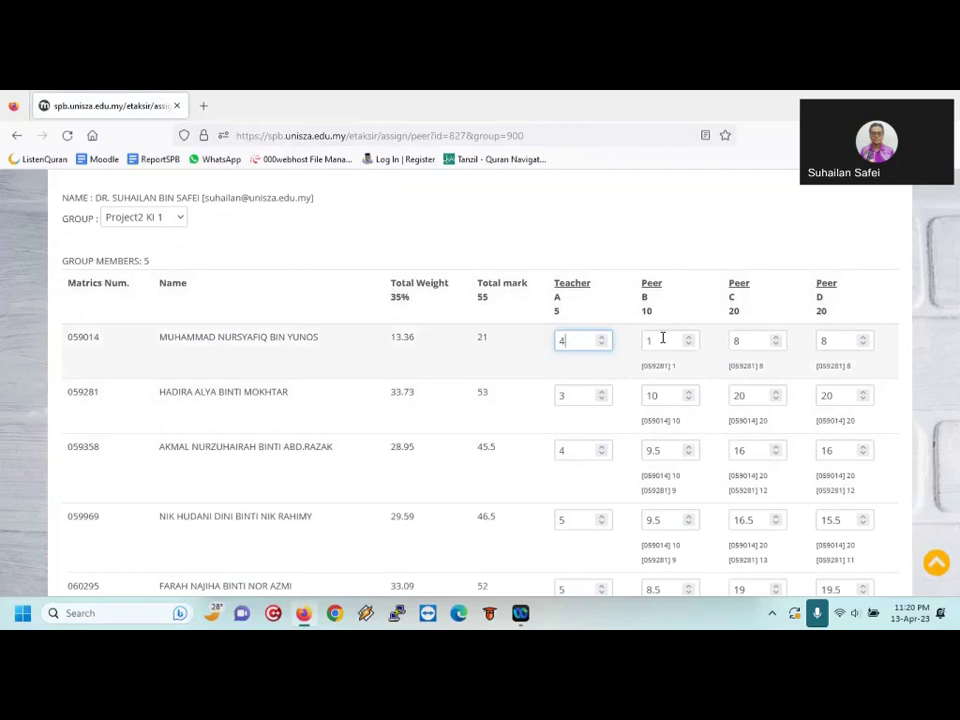
scroll(664, 396, "down", 1)
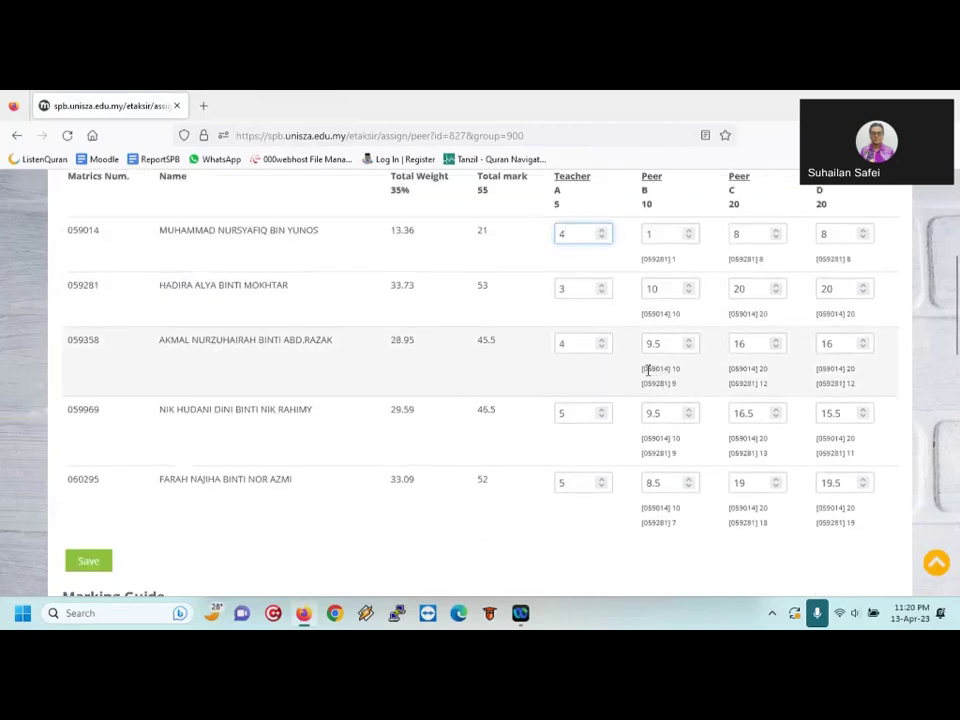
left_click_drag(648, 369, 664, 369)
double_click(651, 383)
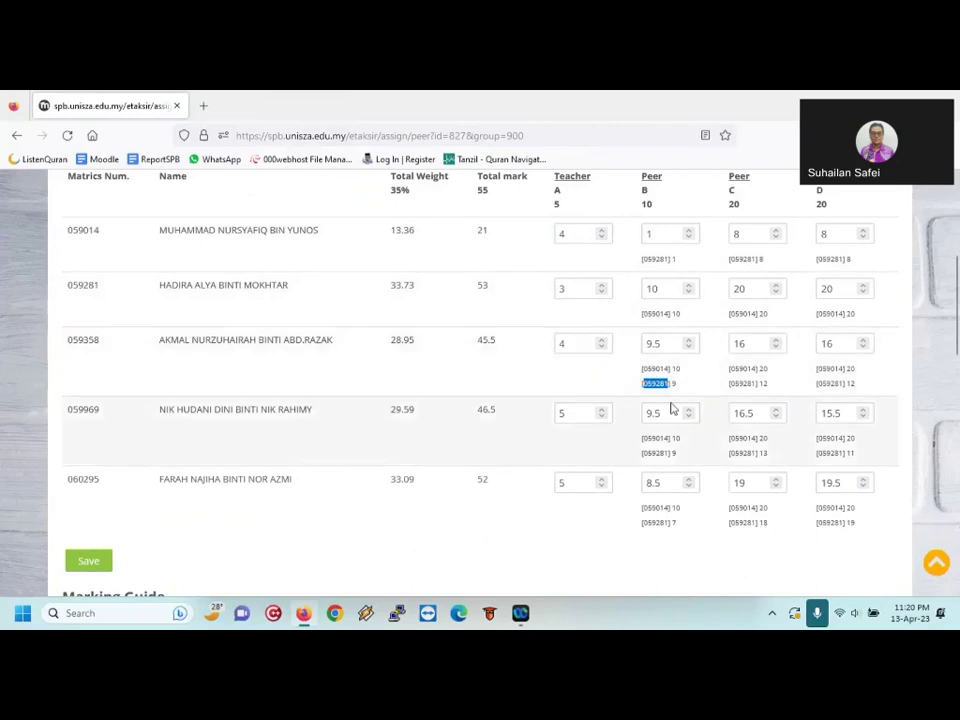
left_click_drag(681, 388, 642, 372)
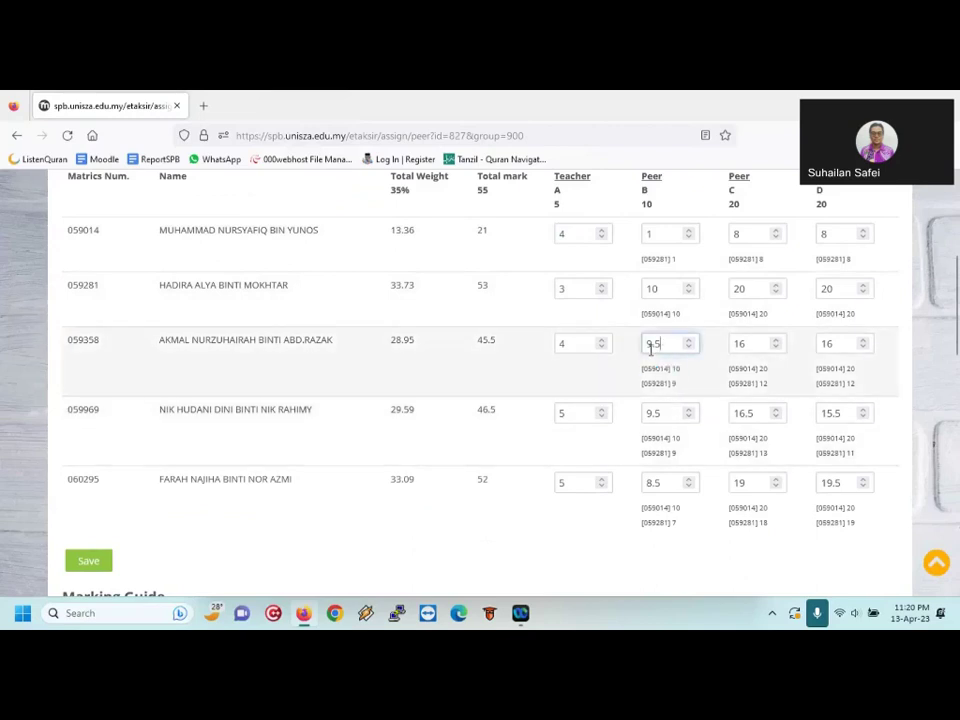
double_click(652, 344)
double_click(730, 343)
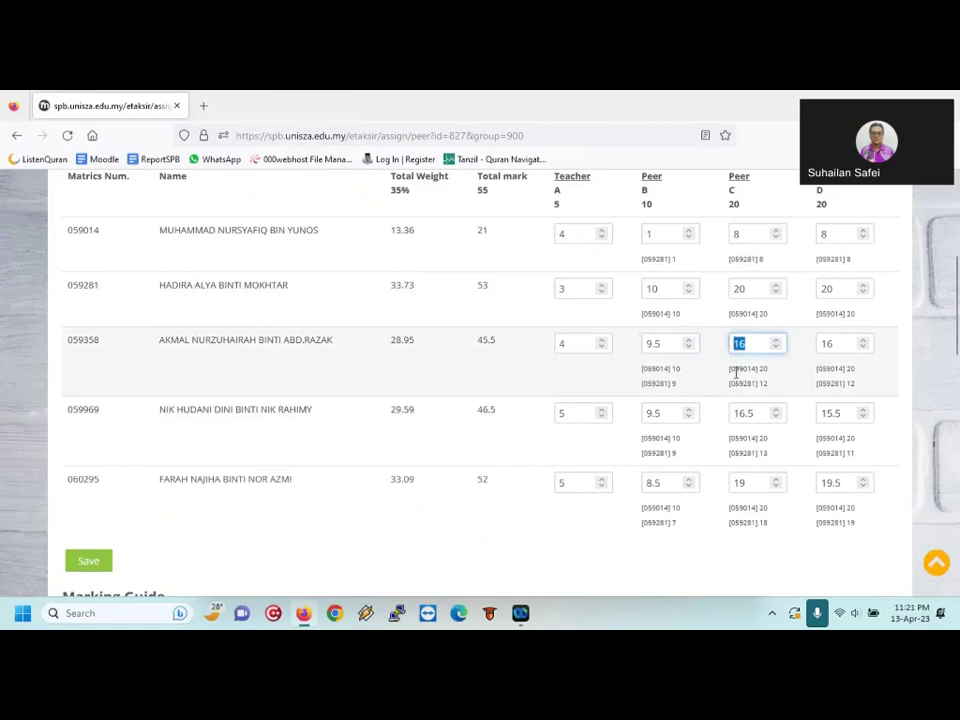
left_click(661, 346)
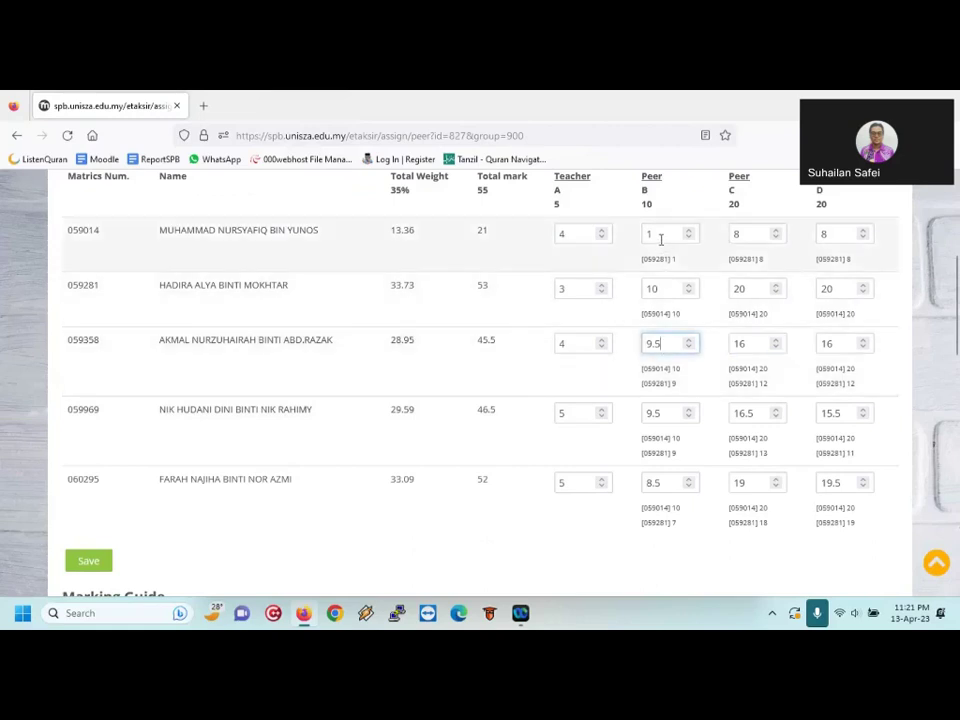
Override the first group member's Peer B mark with 5 and save the grades
left_click_drag(661, 240, 645, 236)
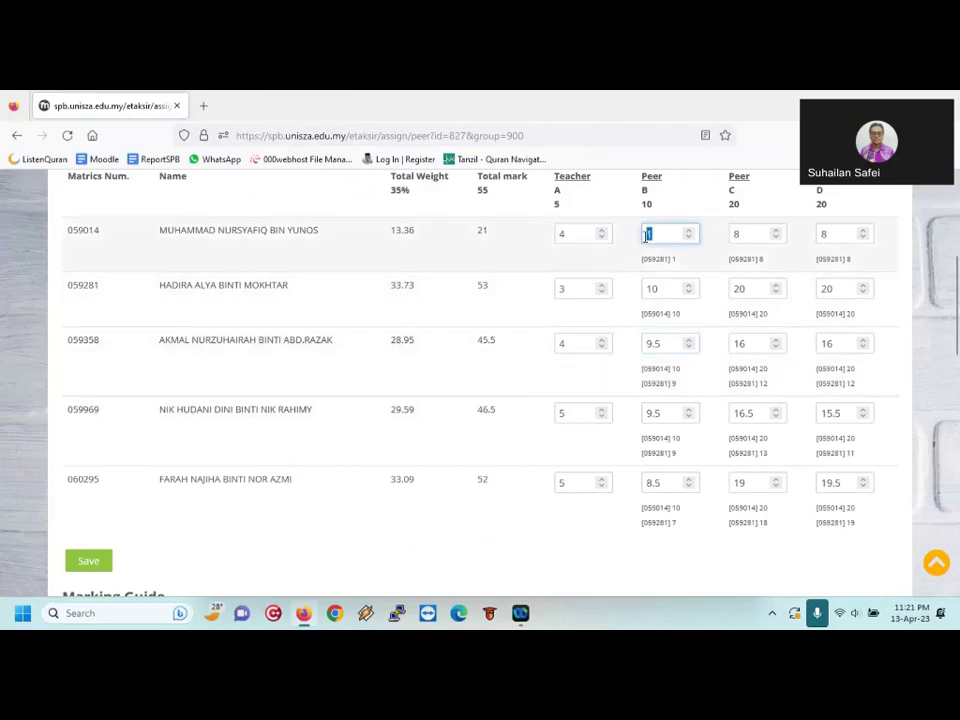
type("5")
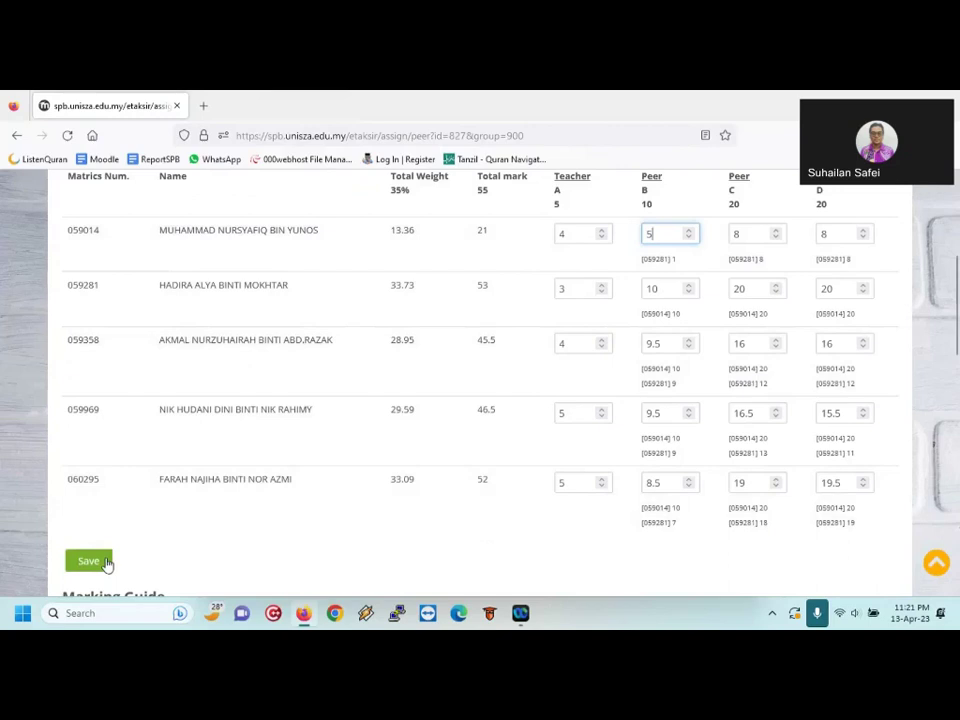
left_click(105, 563)
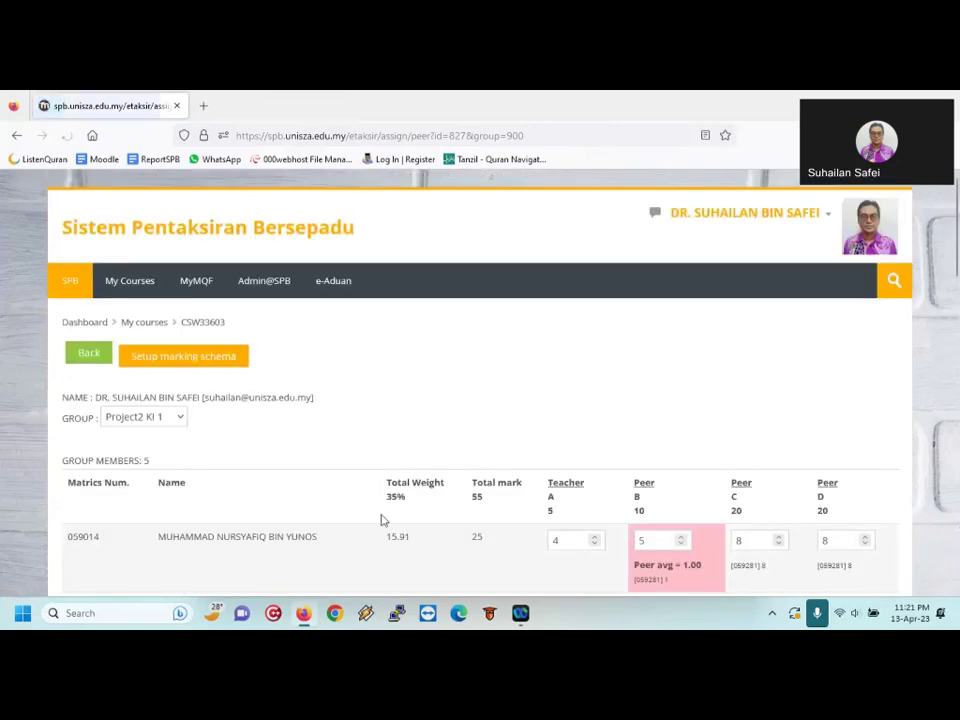
Compare the first member's overridden Peer B mark with the peer average and review the Teacher A marking guide and remaining marks
scroll(388, 517, "down", 2)
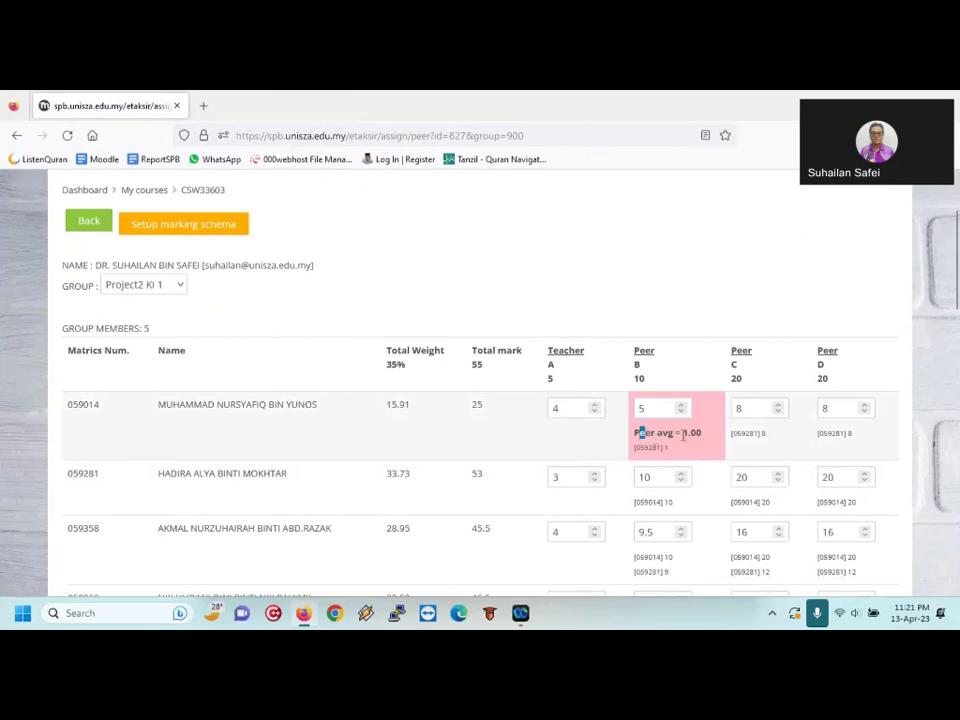
left_click_drag(640, 434, 661, 412)
left_click(645, 408)
double_click(642, 408)
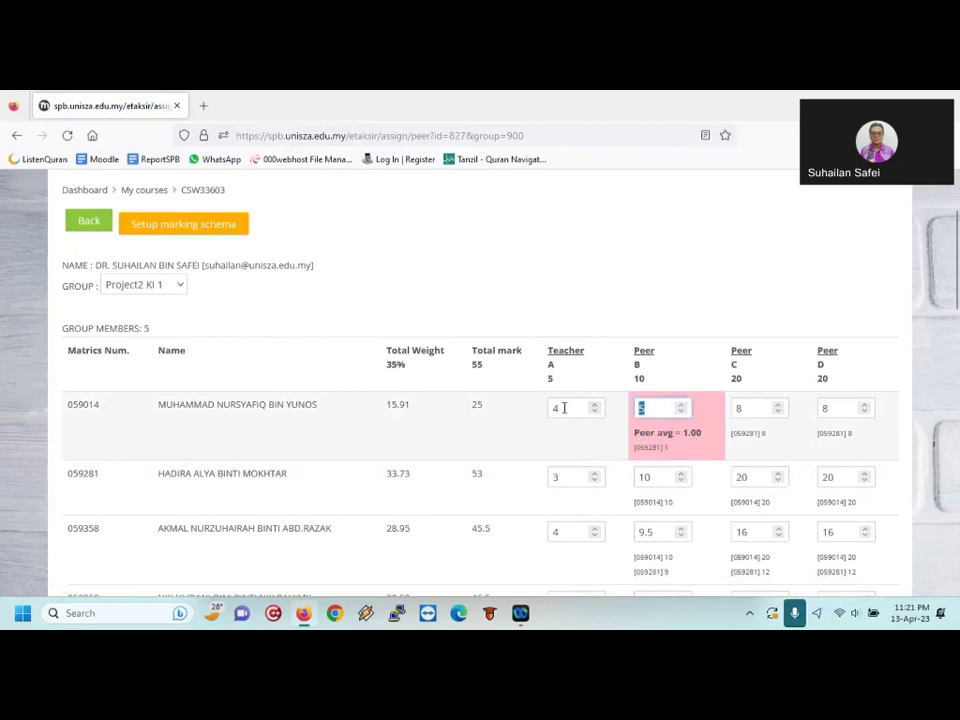
mouse_move(564, 408)
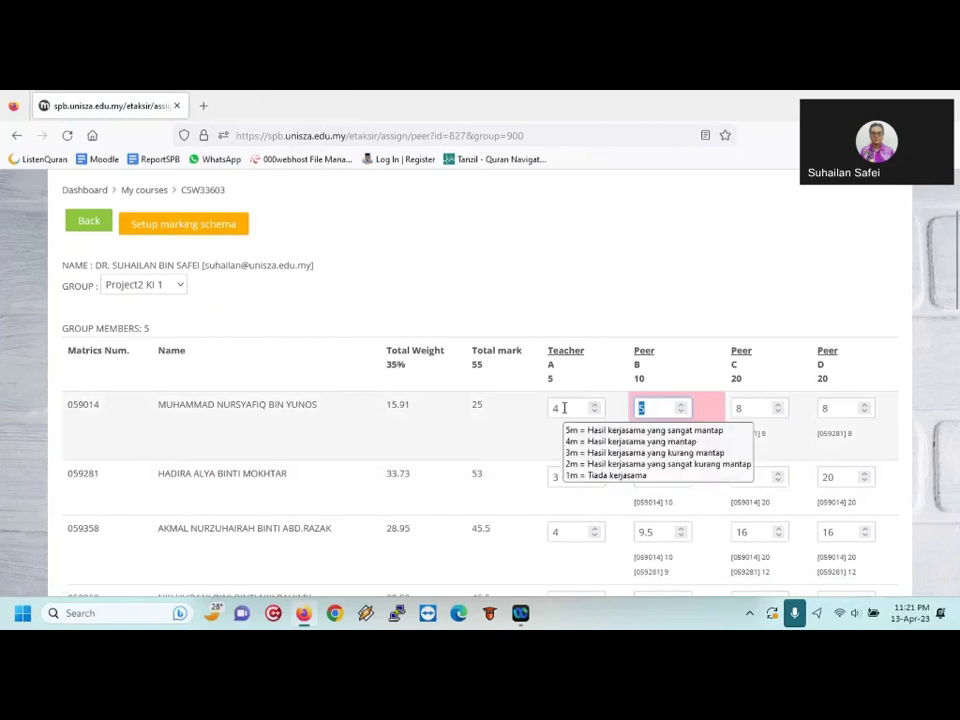
scroll(564, 408, "down", 2)
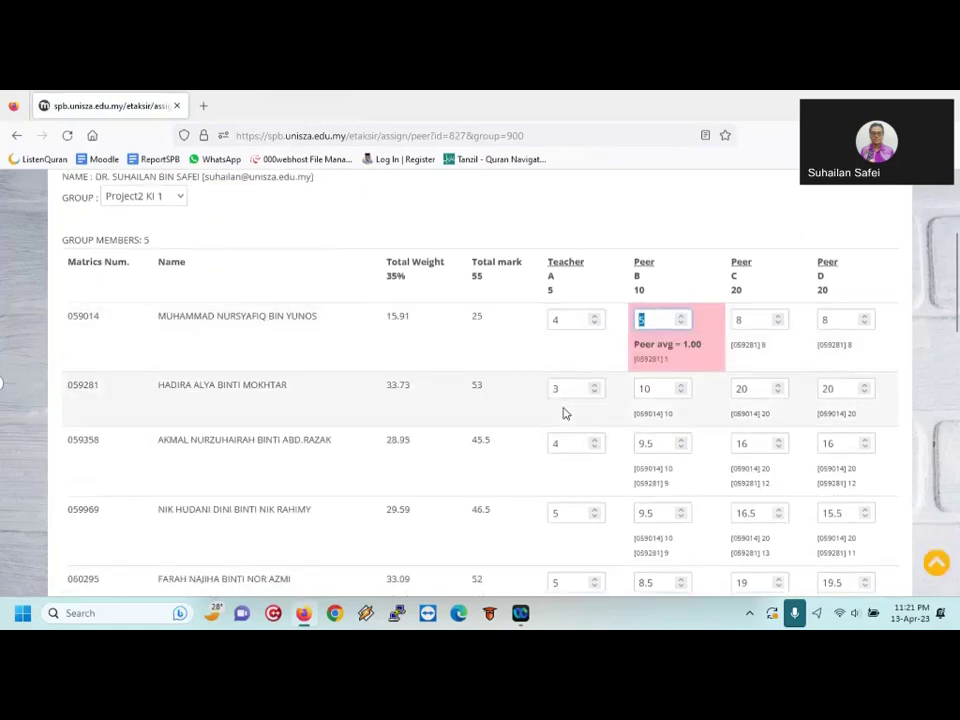
scroll(564, 412, "down", 2)
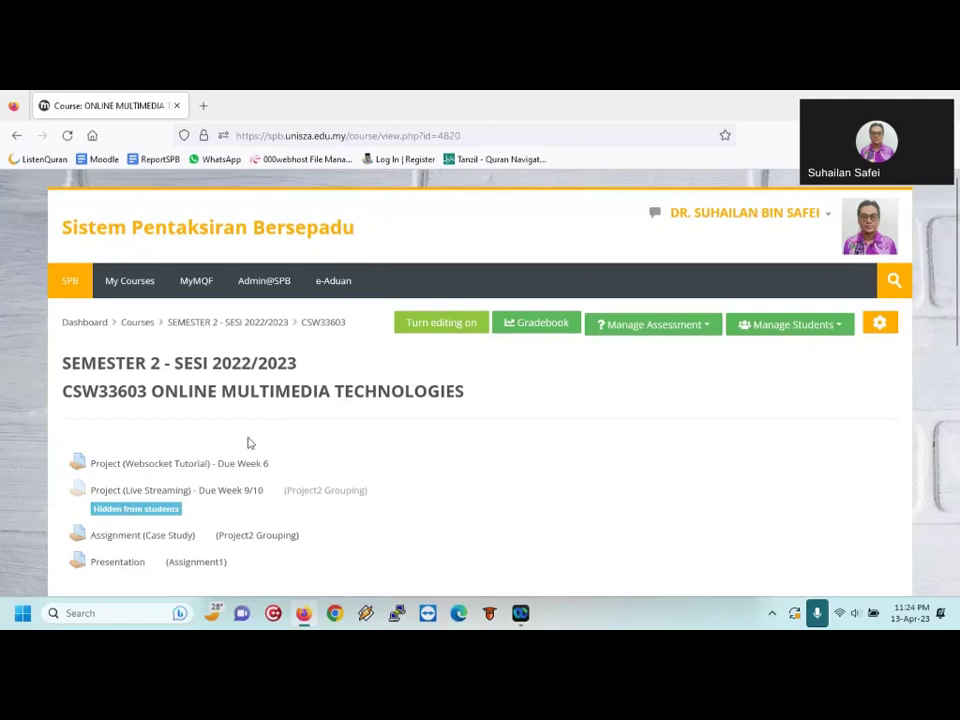
Open the Presentation assignment from the course page and limit the visible groups to Project2 KI 1
left_click(120, 563)
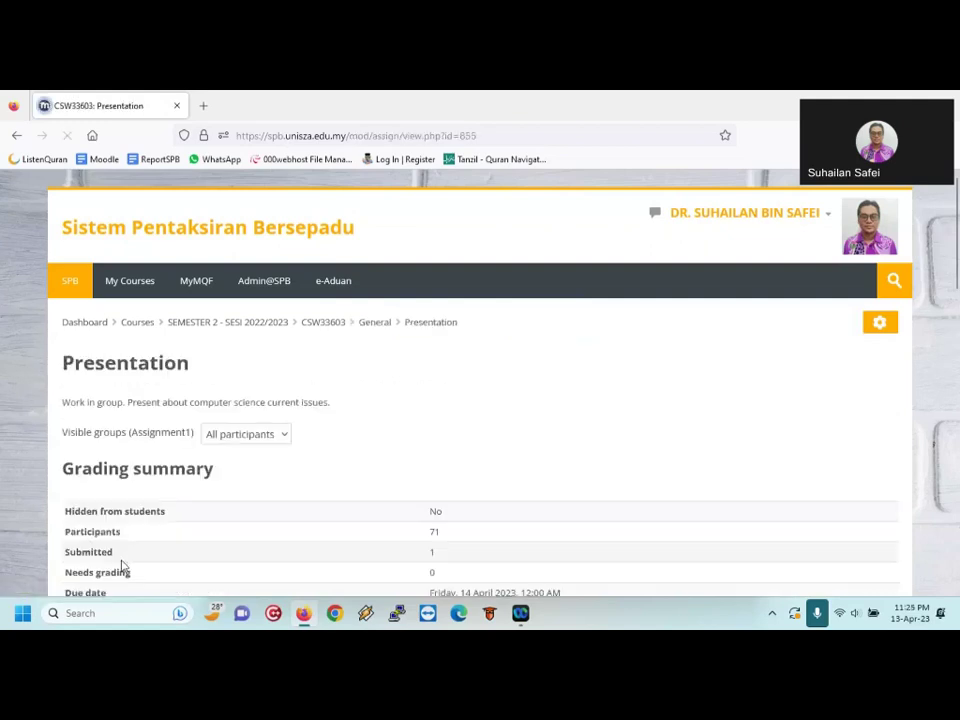
left_click(281, 438)
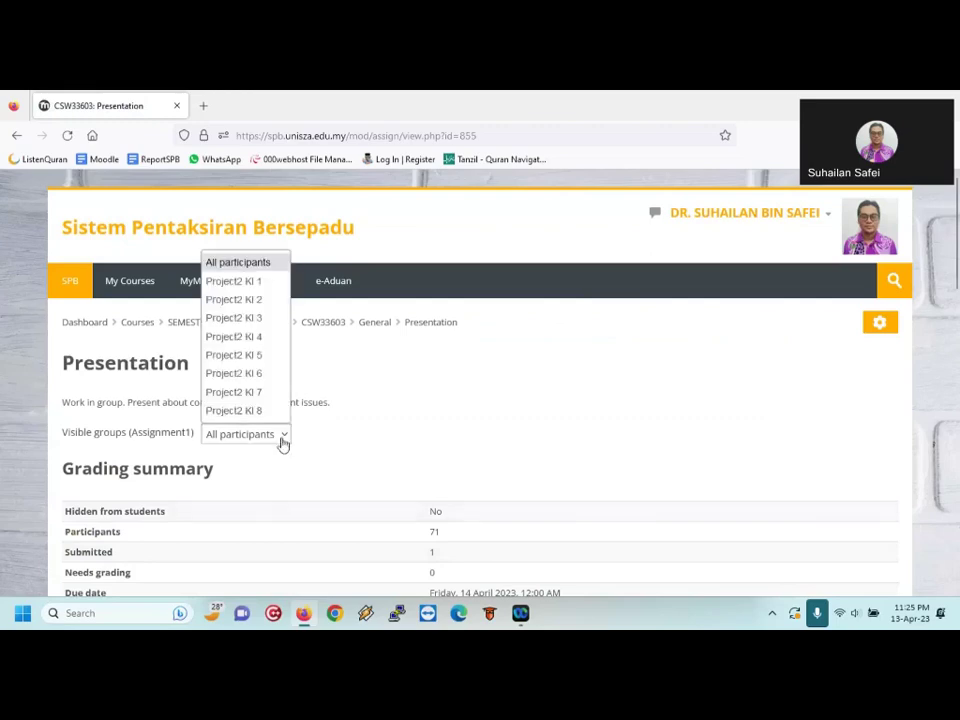
left_click(271, 284)
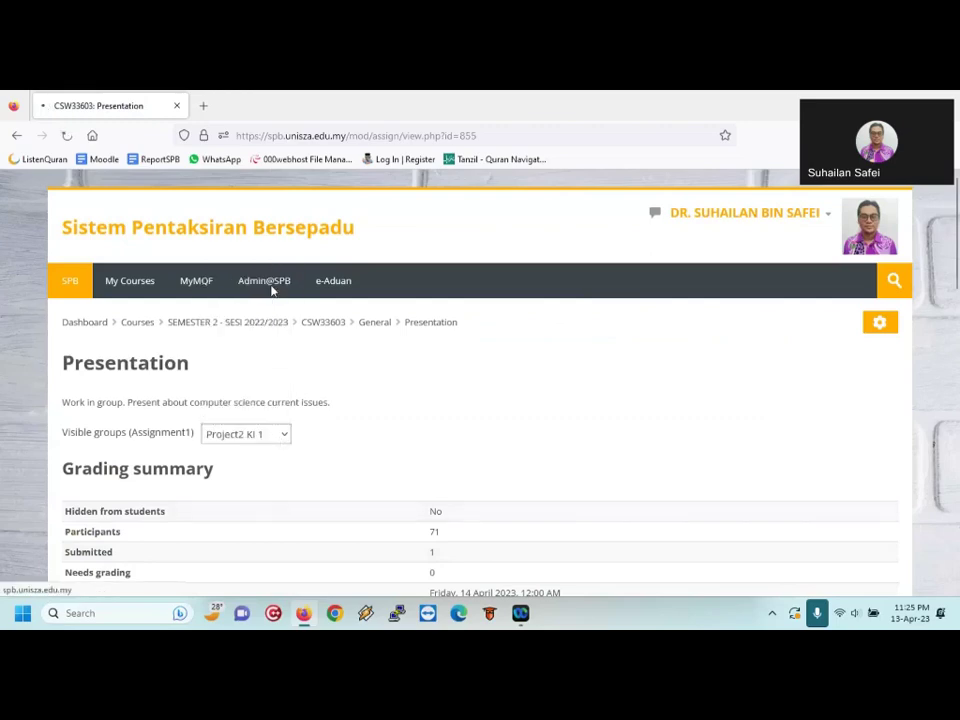
View all Presentation submissions of the group and look through its member list
scroll(349, 428, "down", 3)
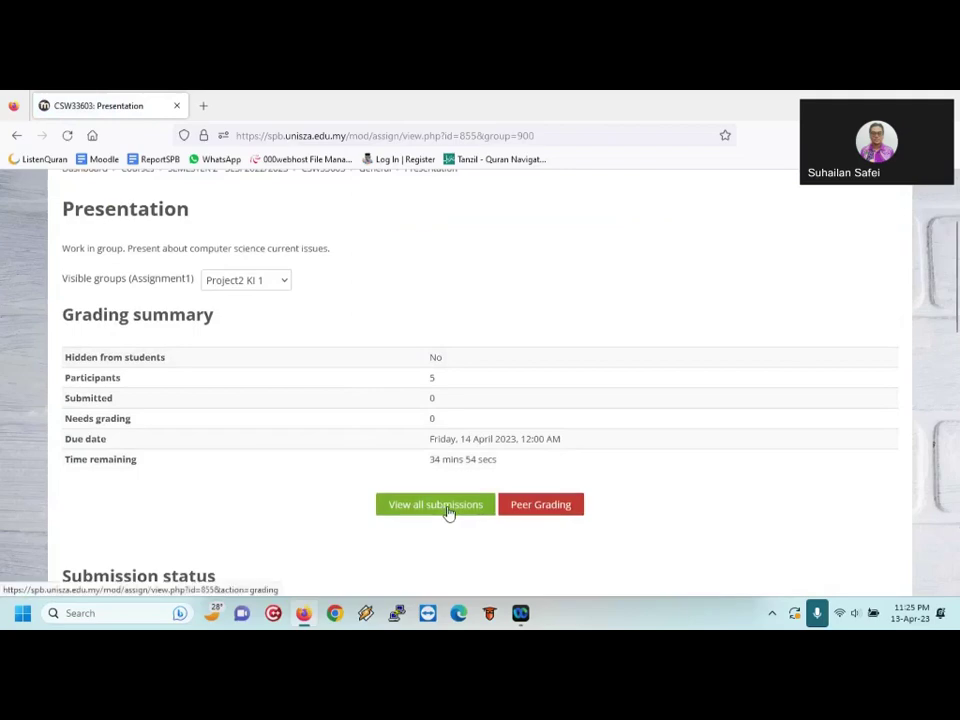
left_click(435, 504)
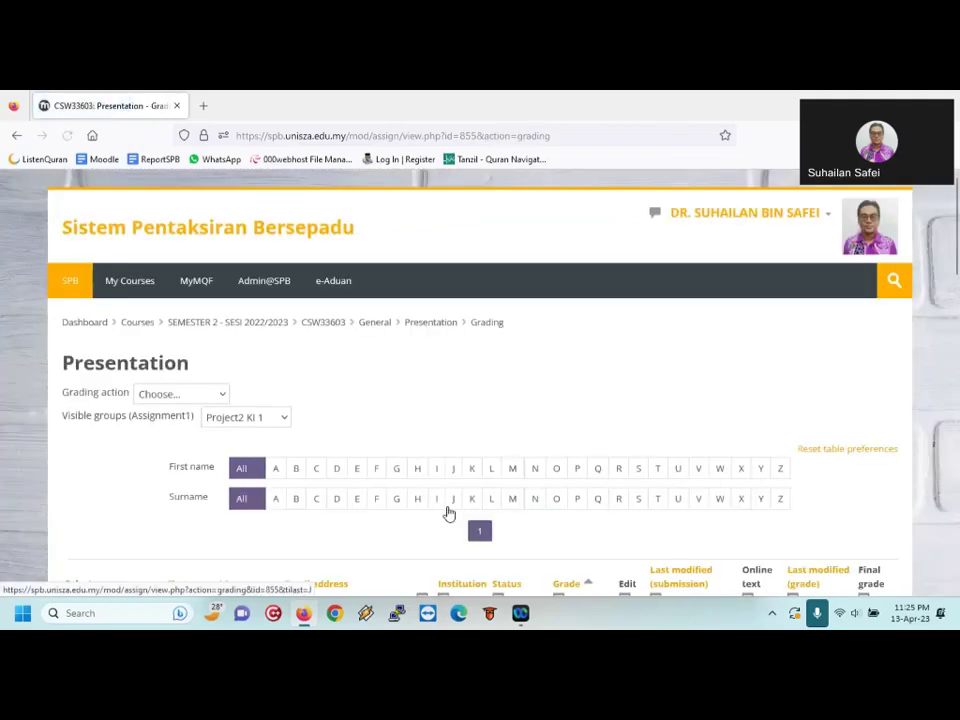
scroll(448, 512, "down", 5)
scroll(448, 512, "down", 3)
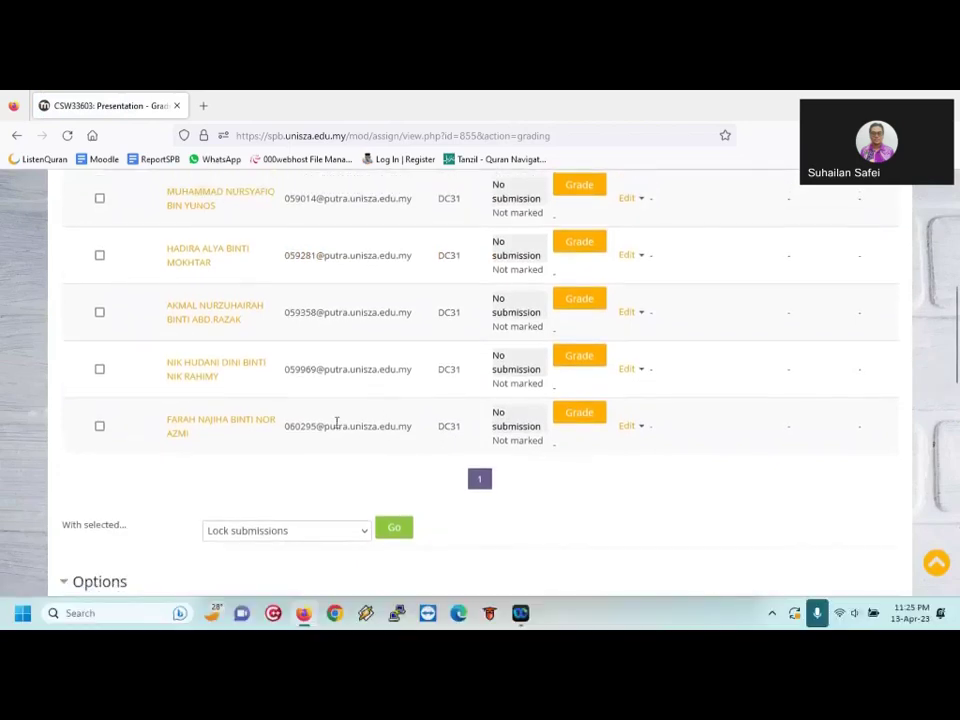
scroll(336, 422, "up", 2)
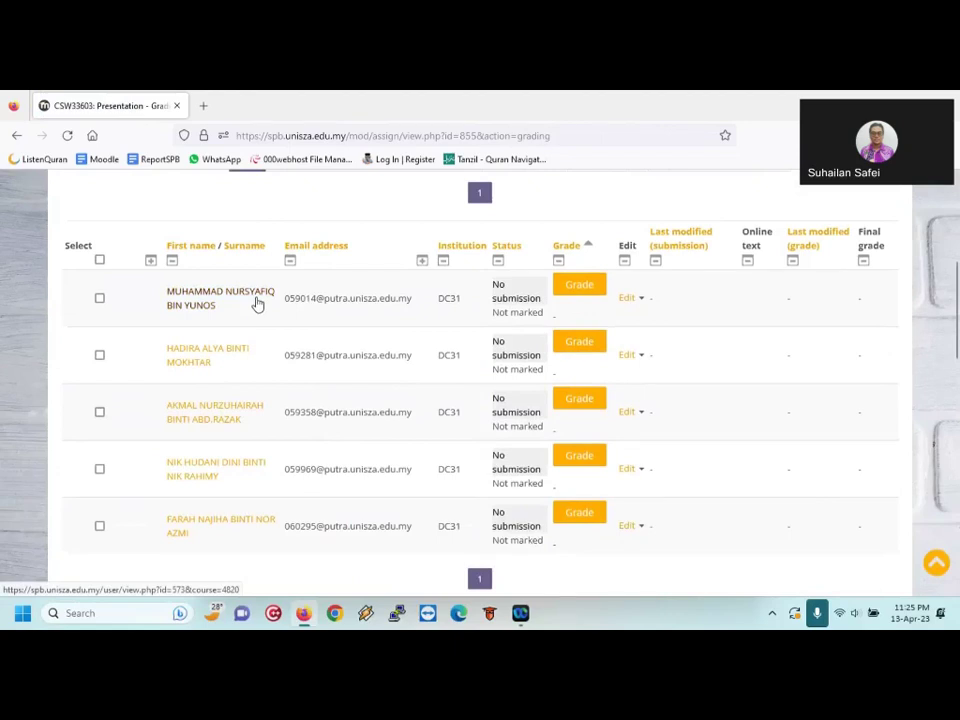
Open the first group member's profile and log in as that student, continuing to the course page
left_click(257, 304)
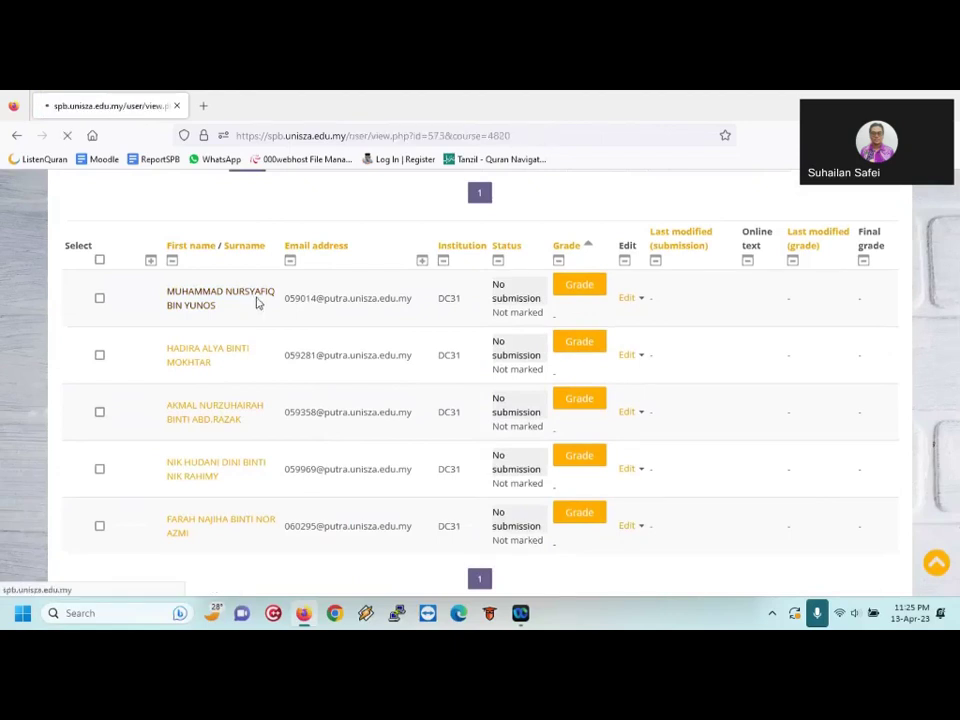
scroll(371, 407, "down", 3)
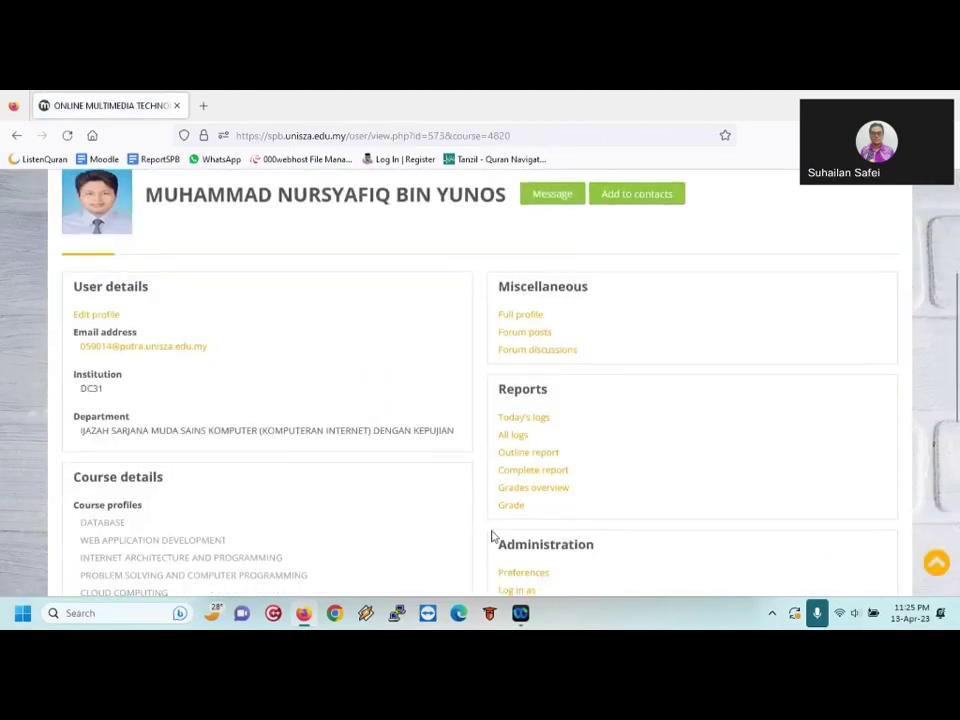
scroll(493, 535, "down", 1)
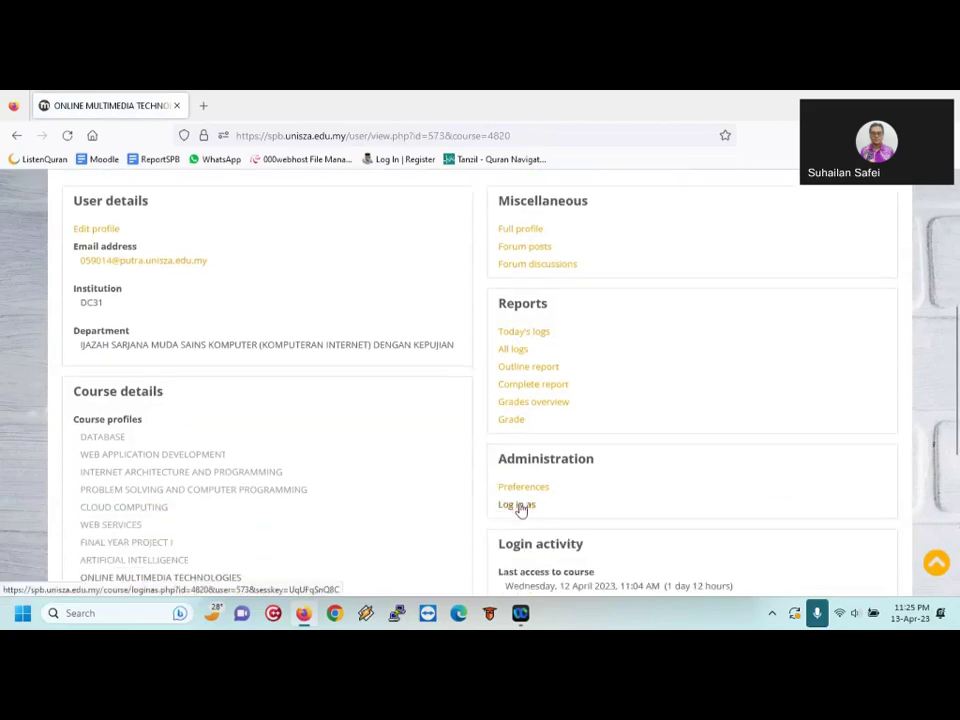
left_click(519, 505)
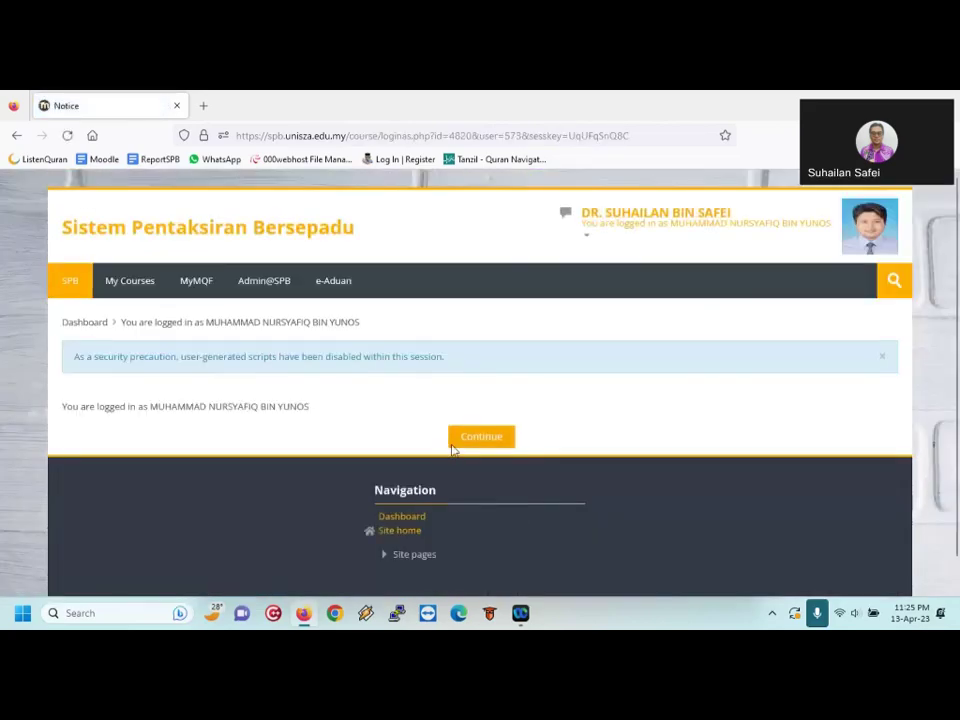
left_click(452, 445)
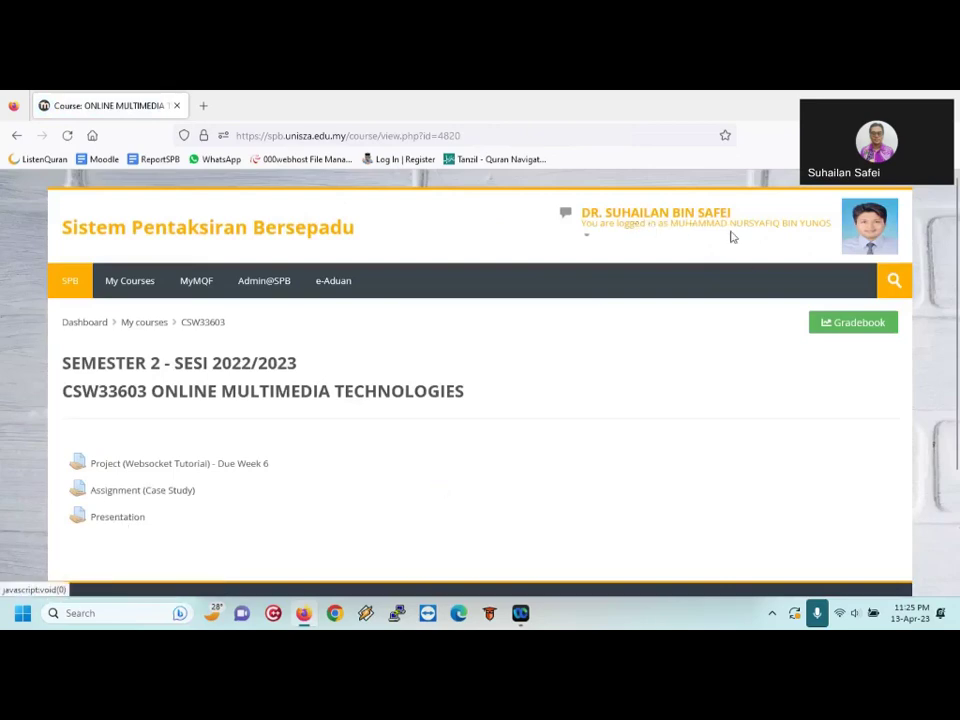
Open the Presentation assignment as the student and start adding a submission
left_click(119, 521)
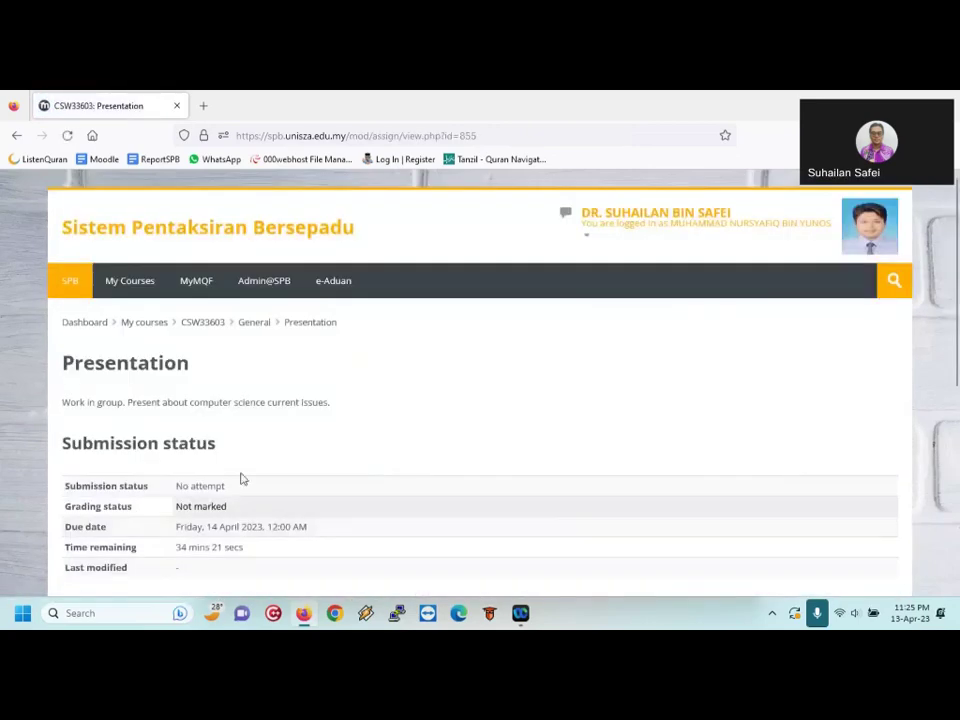
scroll(240, 479, "down", 3)
left_click(486, 444)
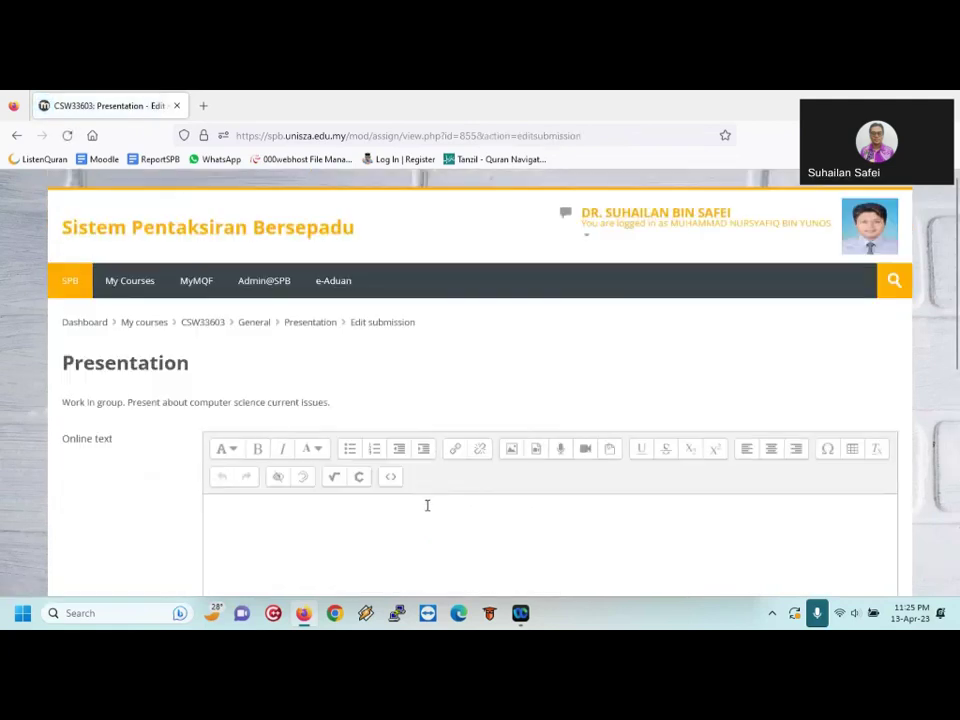
Enter "asdga dsgfasg" as the submission's online text and save the submission
left_click(427, 505)
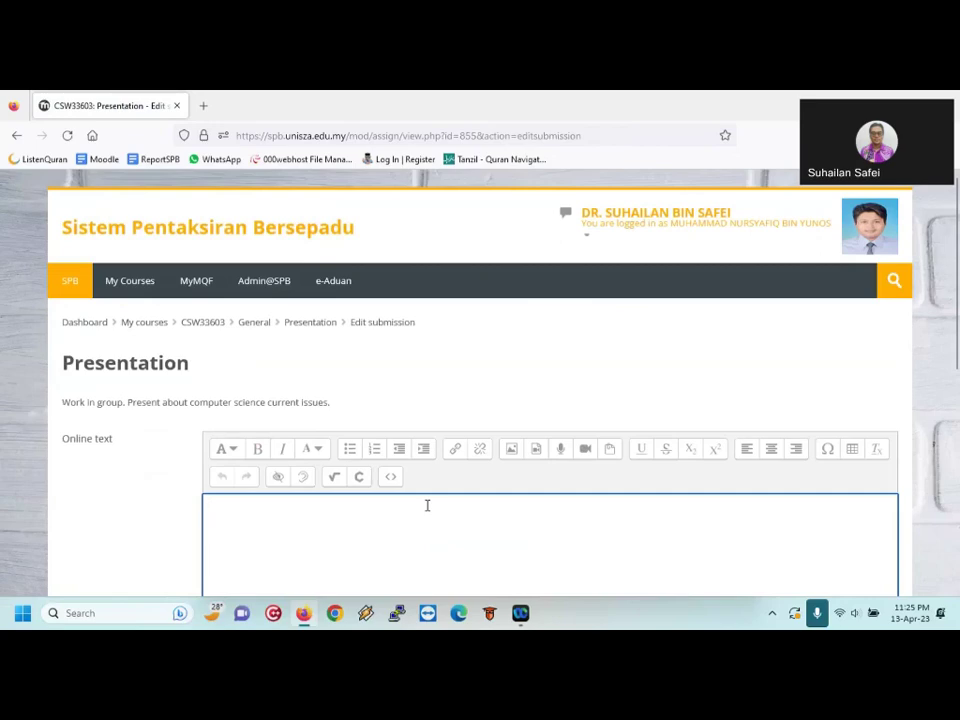
type("asdga dsgfasg")
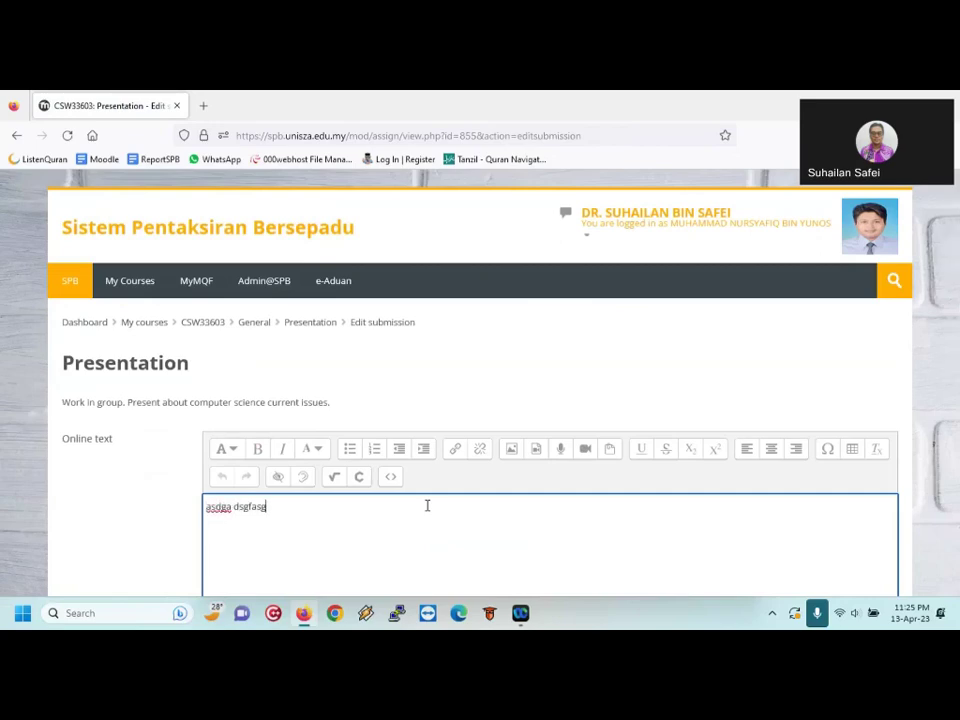
scroll(427, 505, "down", 2)
scroll(427, 505, "down", 3)
left_click(291, 447)
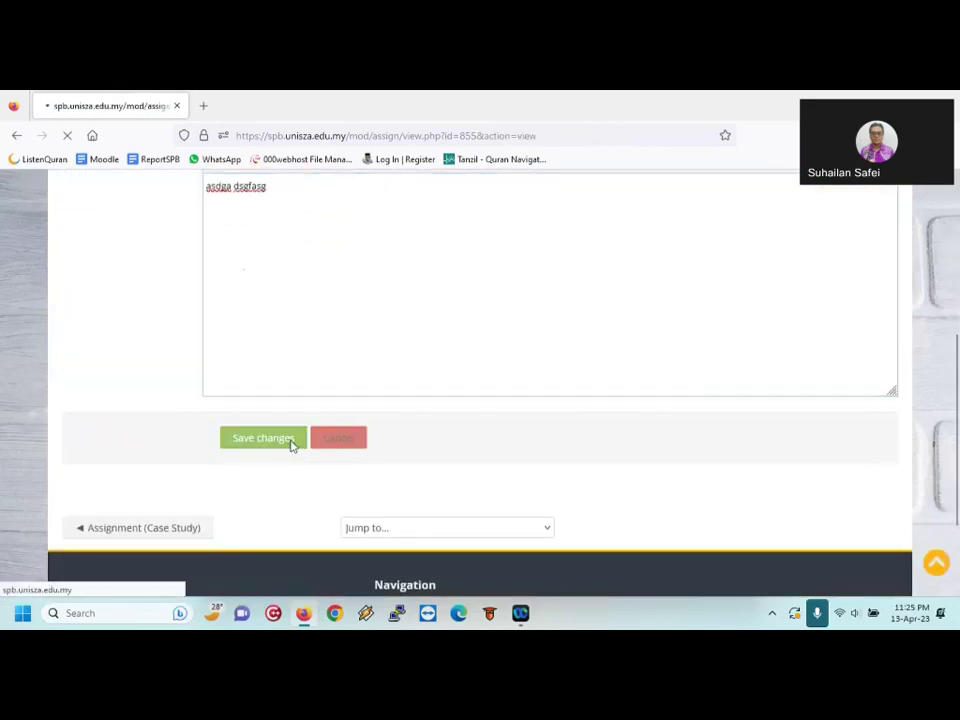
Open the team member grading page from the Presentation submission status
scroll(291, 447, "down", 3)
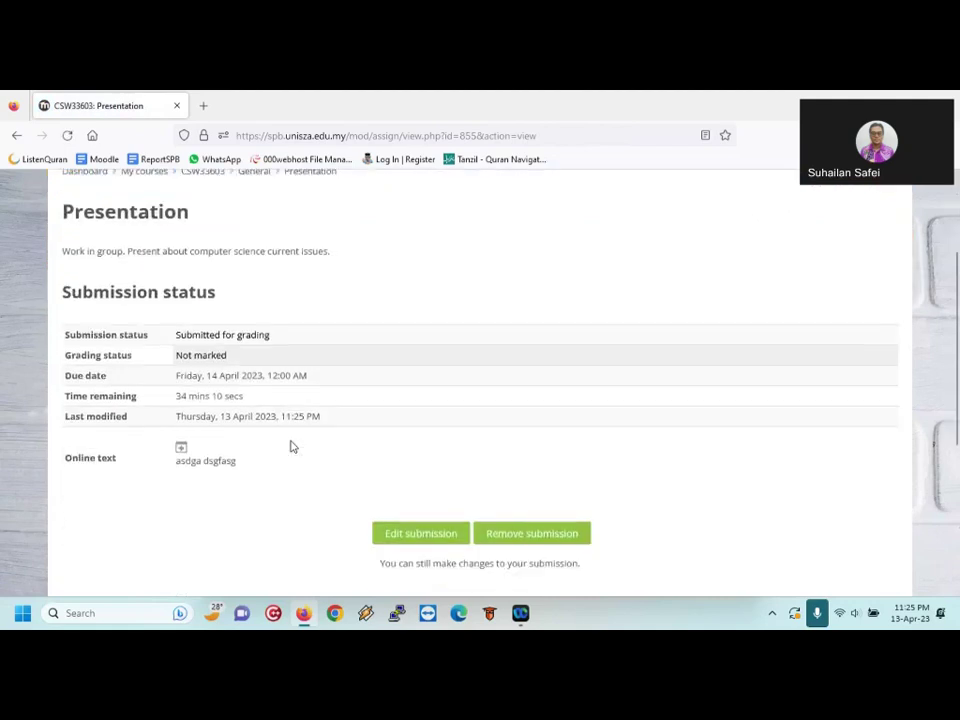
scroll(291, 447, "down", 2)
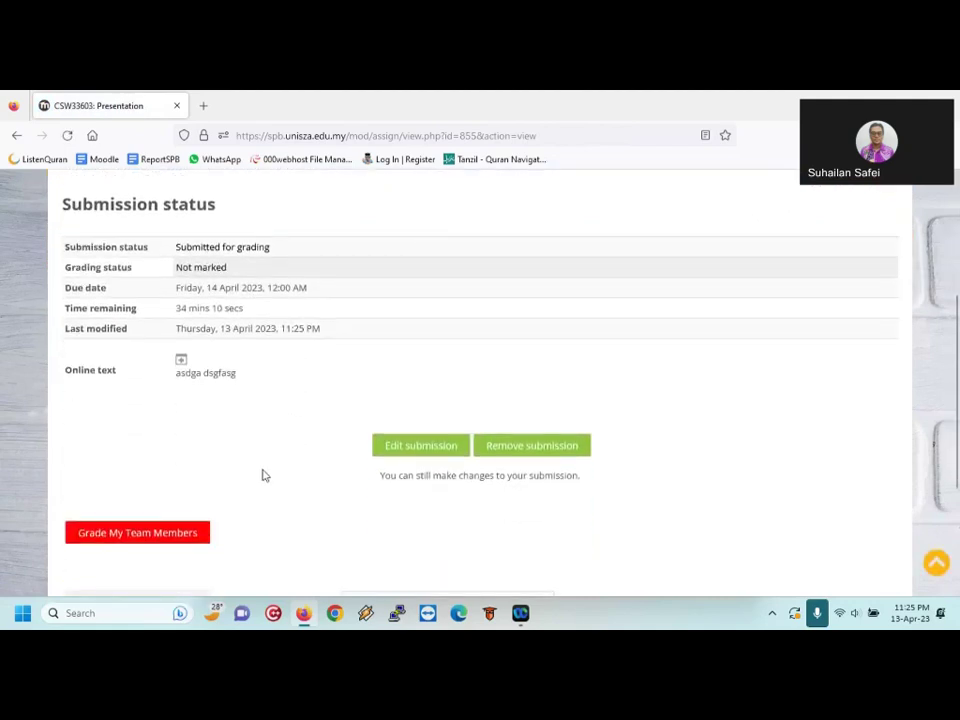
left_click(185, 535)
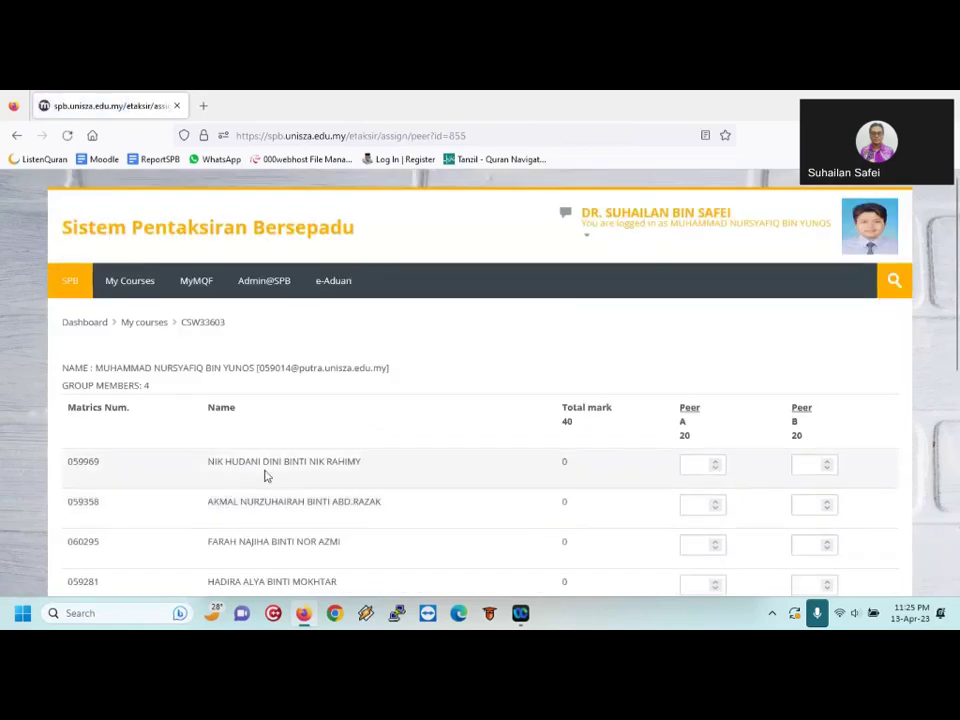
Give the first listed team member 10 for peer criteria A and B, and the second member 14 for both
scroll(265, 476, "down", 3)
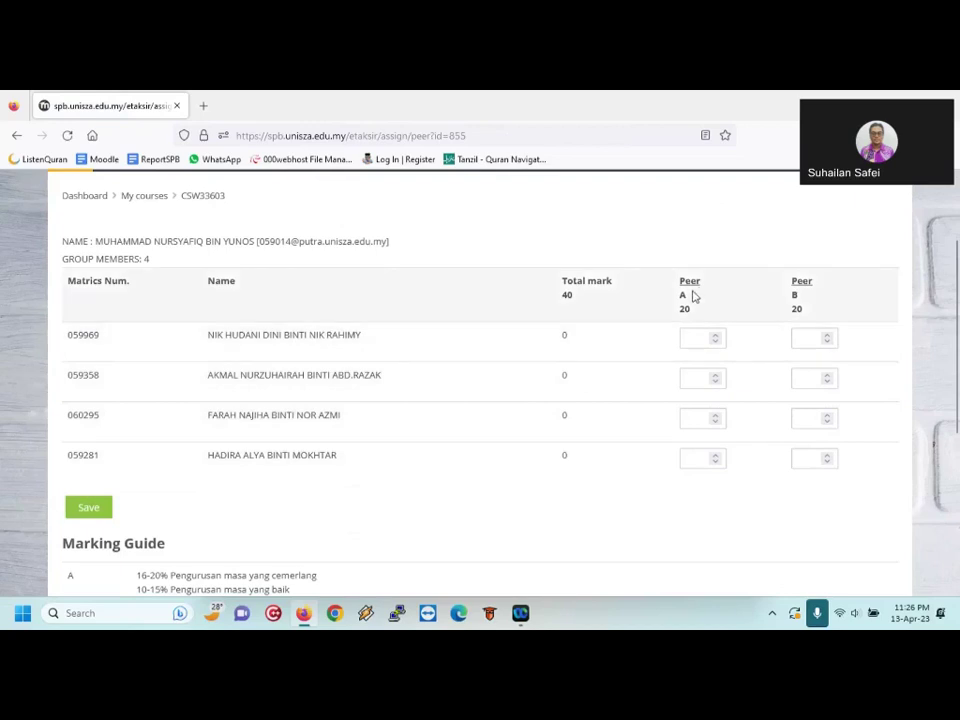
mouse_move(693, 296)
mouse_move(800, 310)
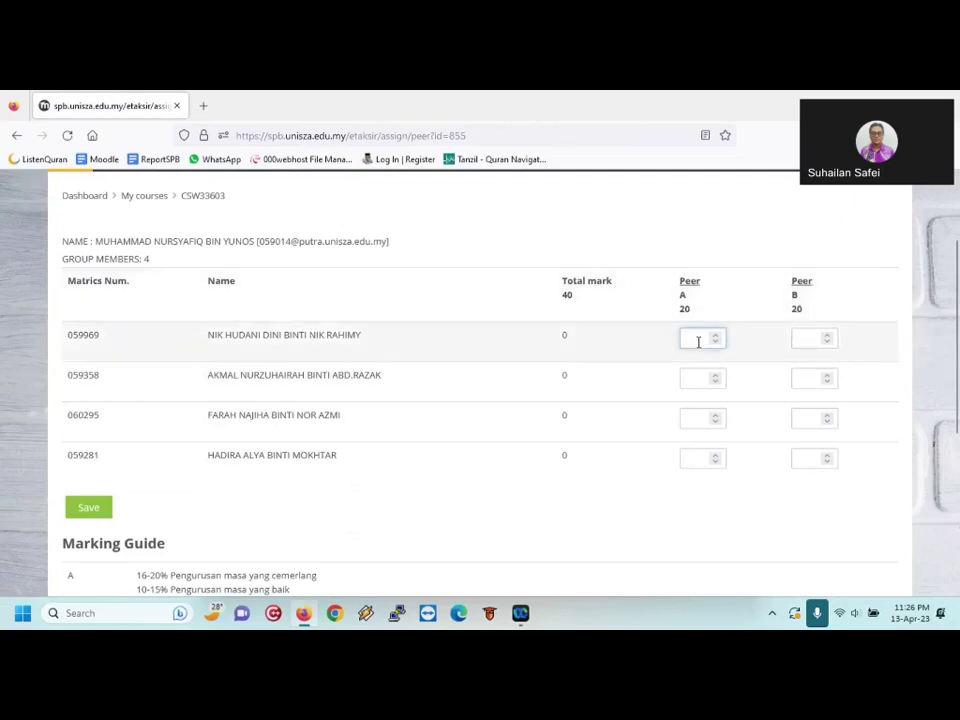
type("10")
key("Tab")
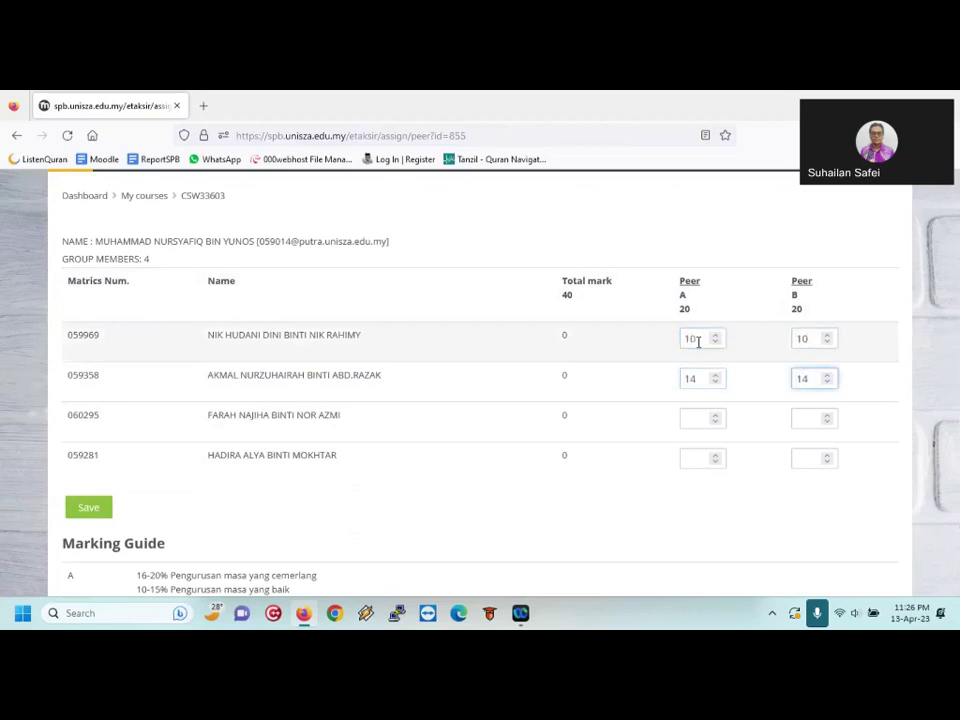
Give the third member 16 for A and 20 for B, give the fourth 12 for both, and save the peer marks
key("Tab")
type("1")
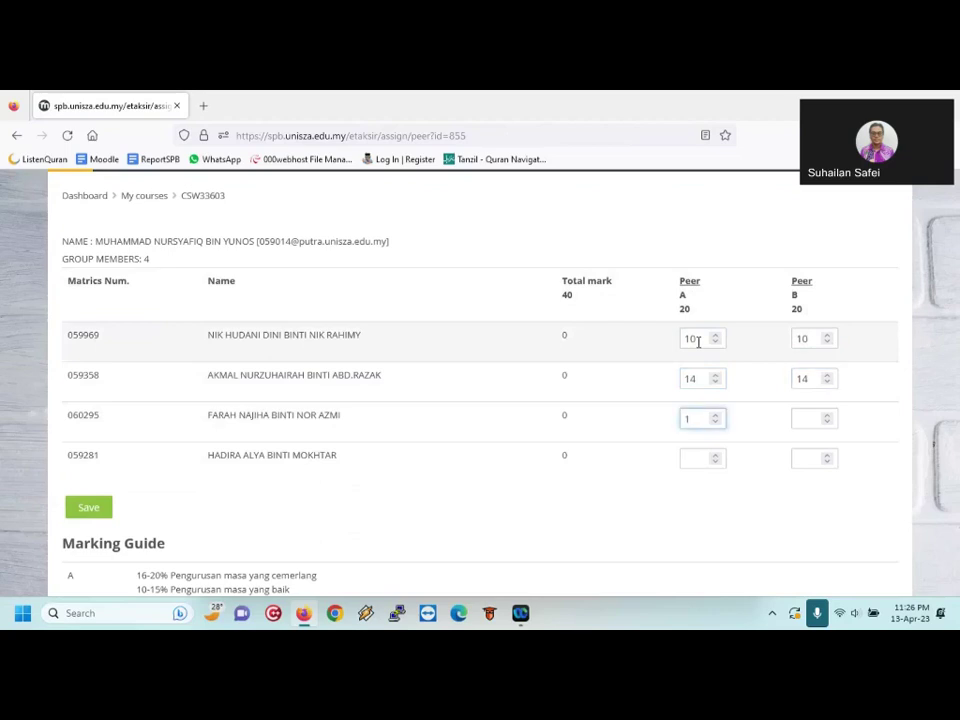
type("6")
key("Tab")
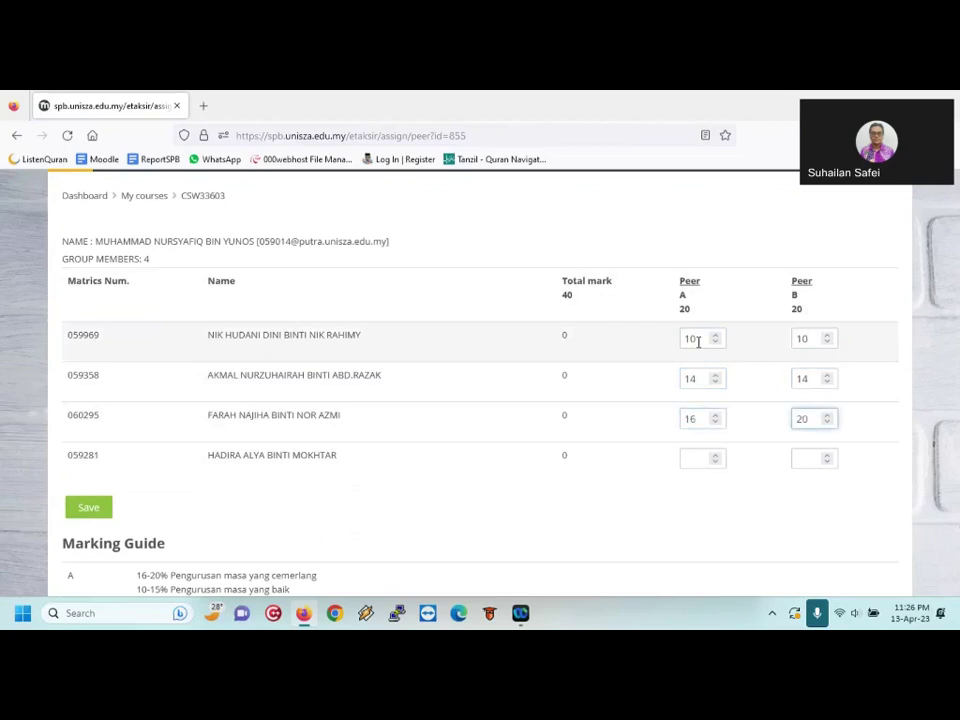
key("Tab")
type("12")
key("Tab")
type("31")
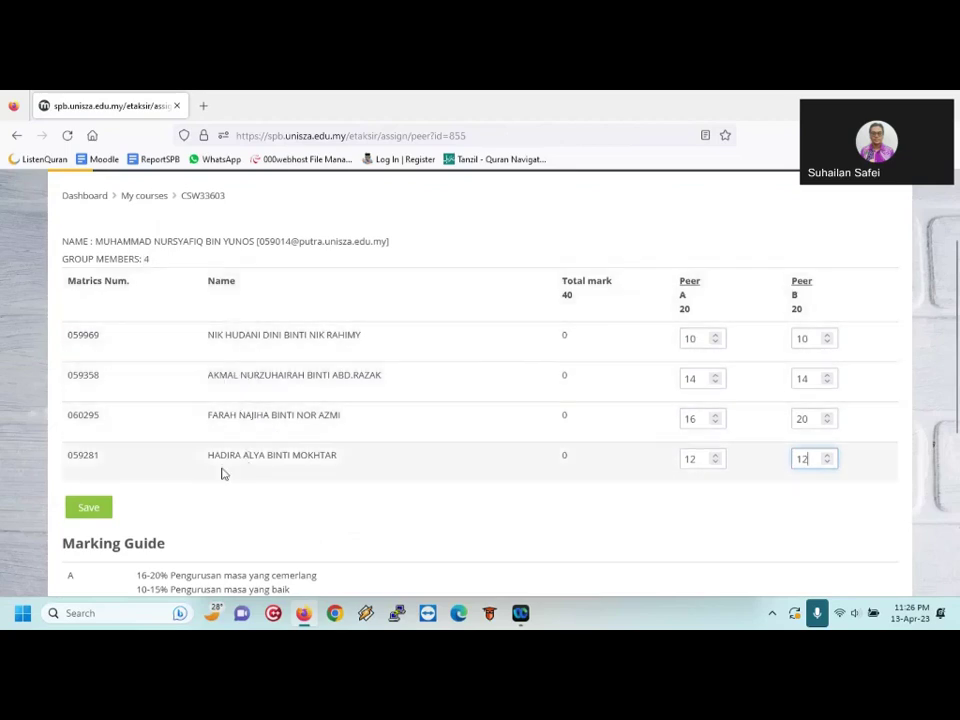
left_click(101, 510)
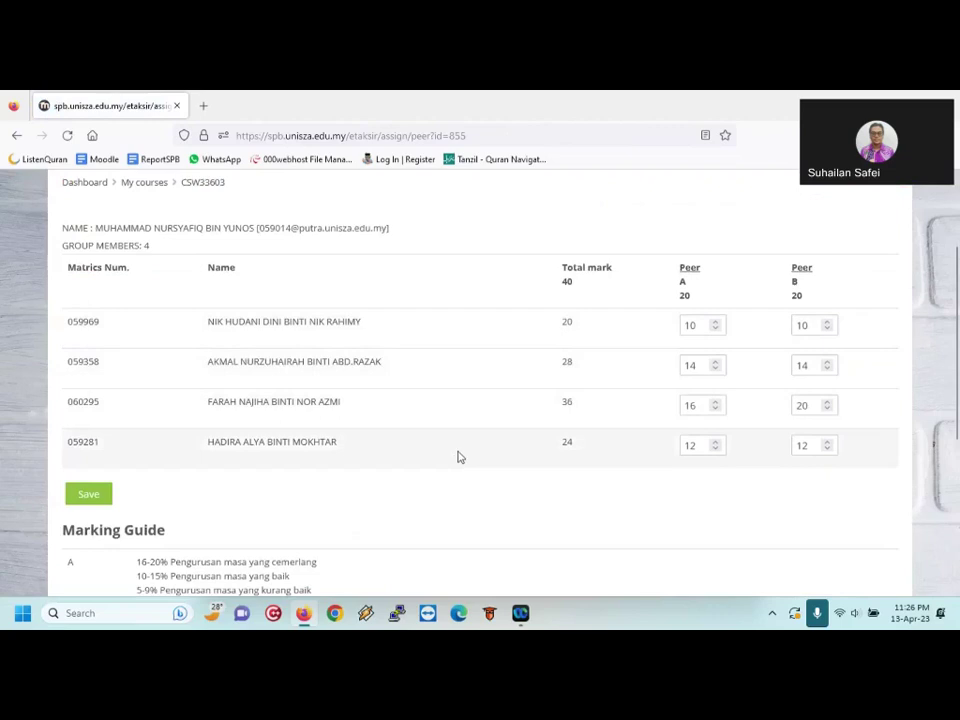
Log out of the student session and log back in as the teacher, entering the account password
scroll(458, 457, "down", 1)
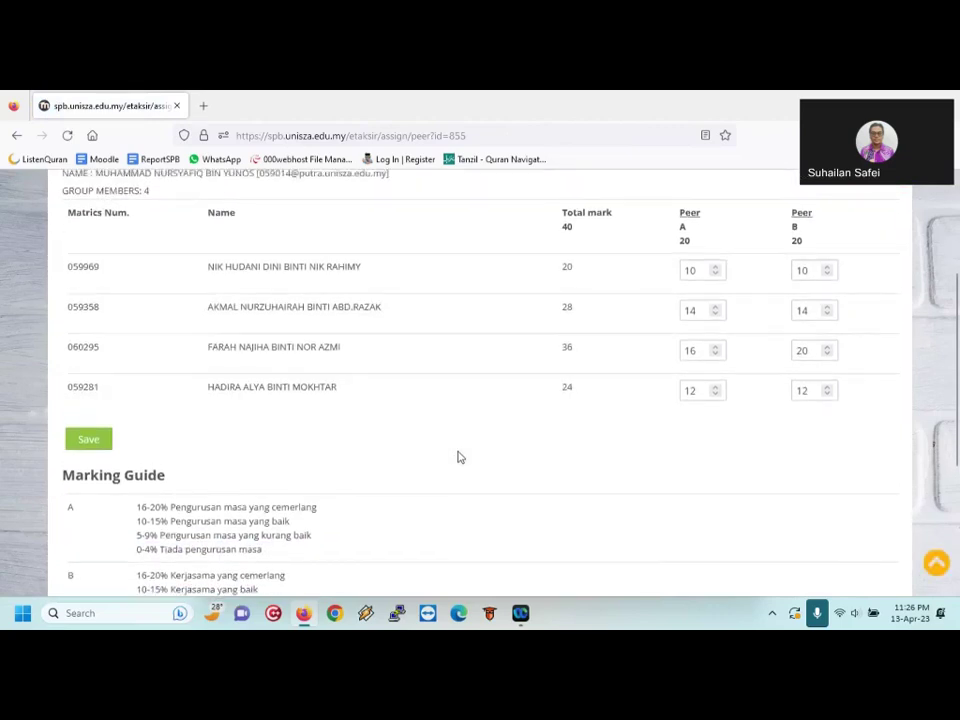
scroll(458, 457, "up", 2)
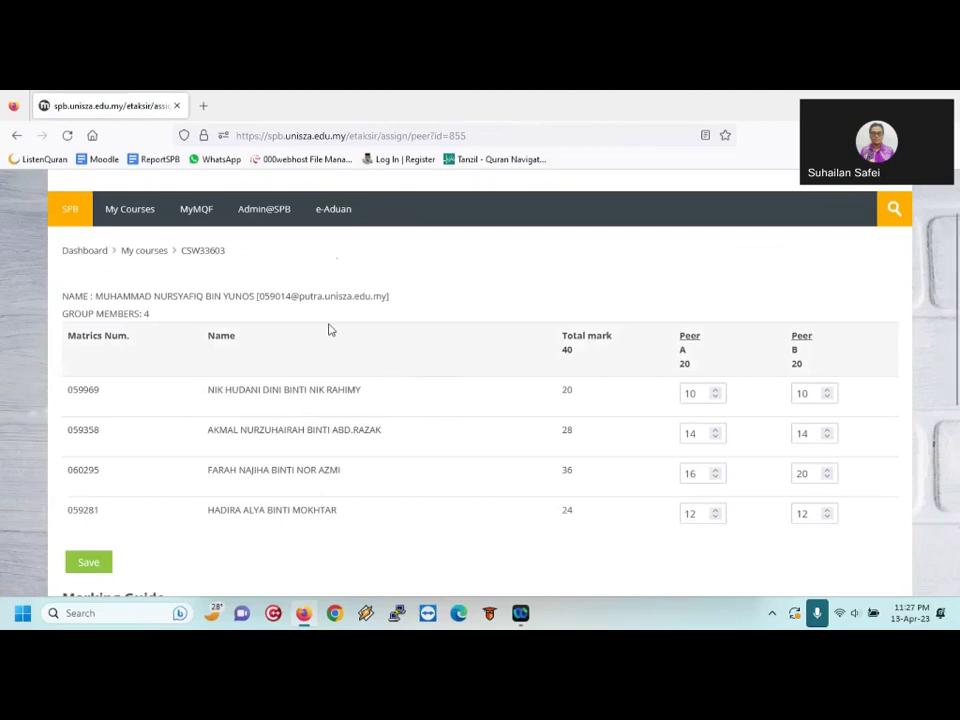
scroll(450, 307, "up", 1)
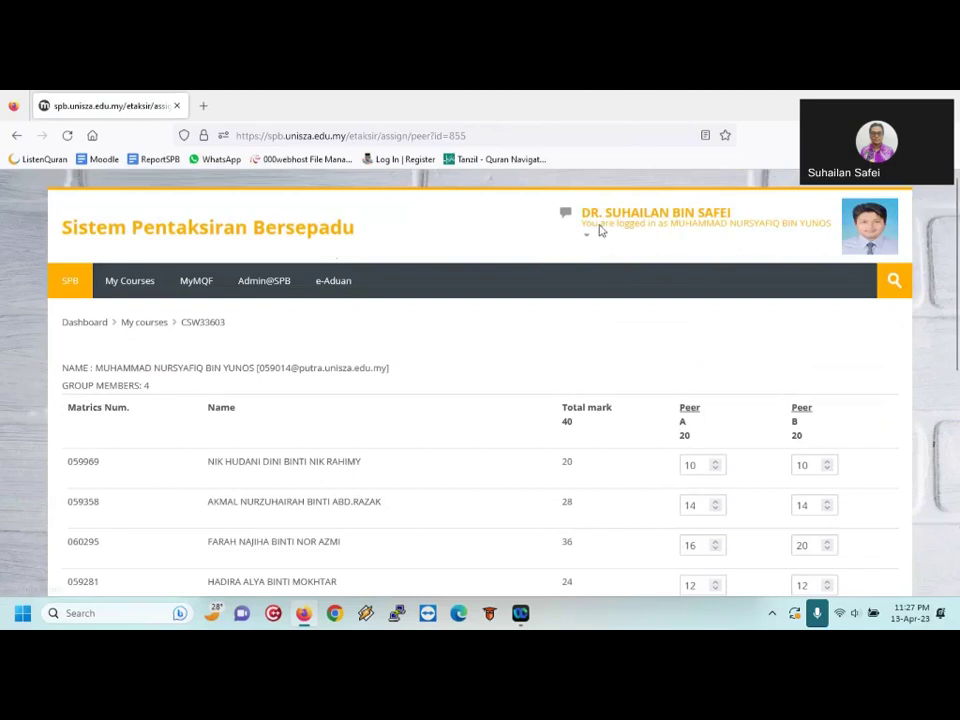
left_click(598, 230)
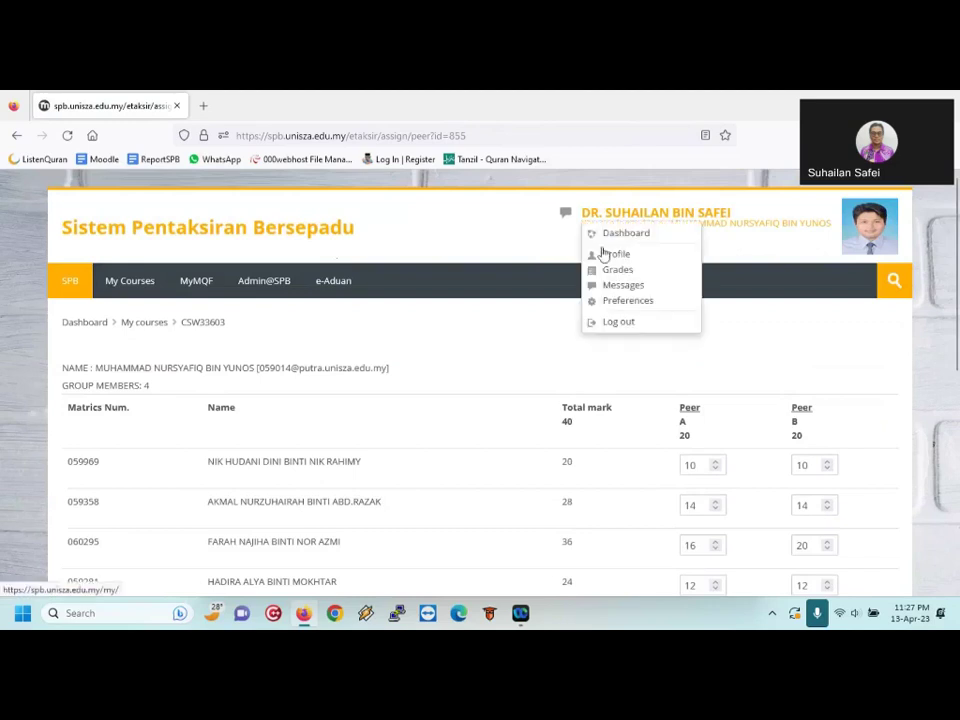
left_click(595, 322)
left_click(455, 405)
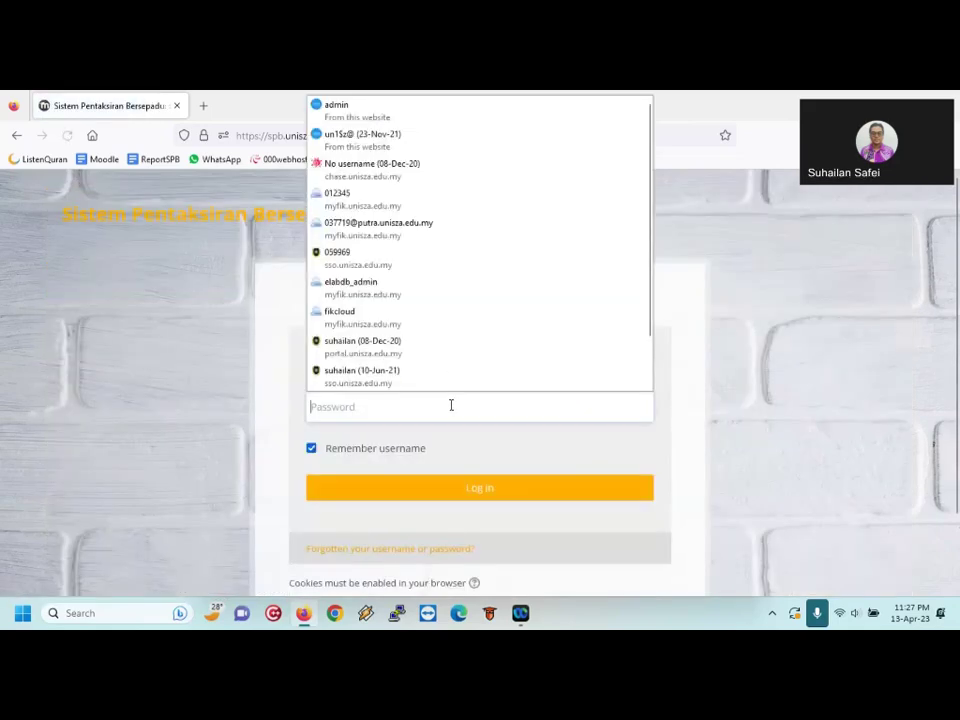
type("***")
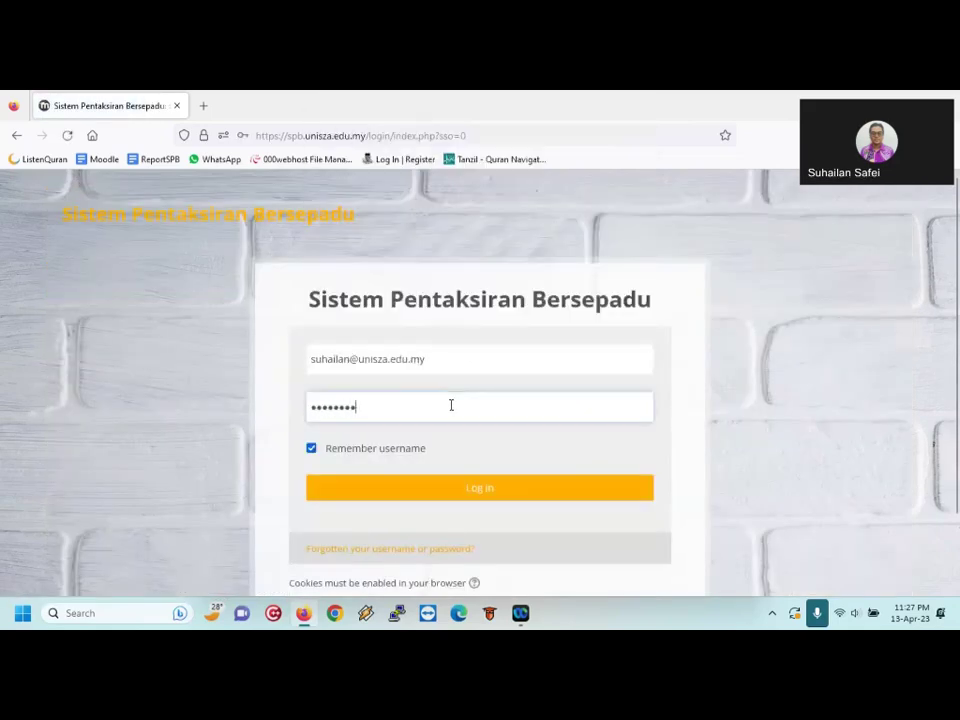
type("*****")
key("Return")
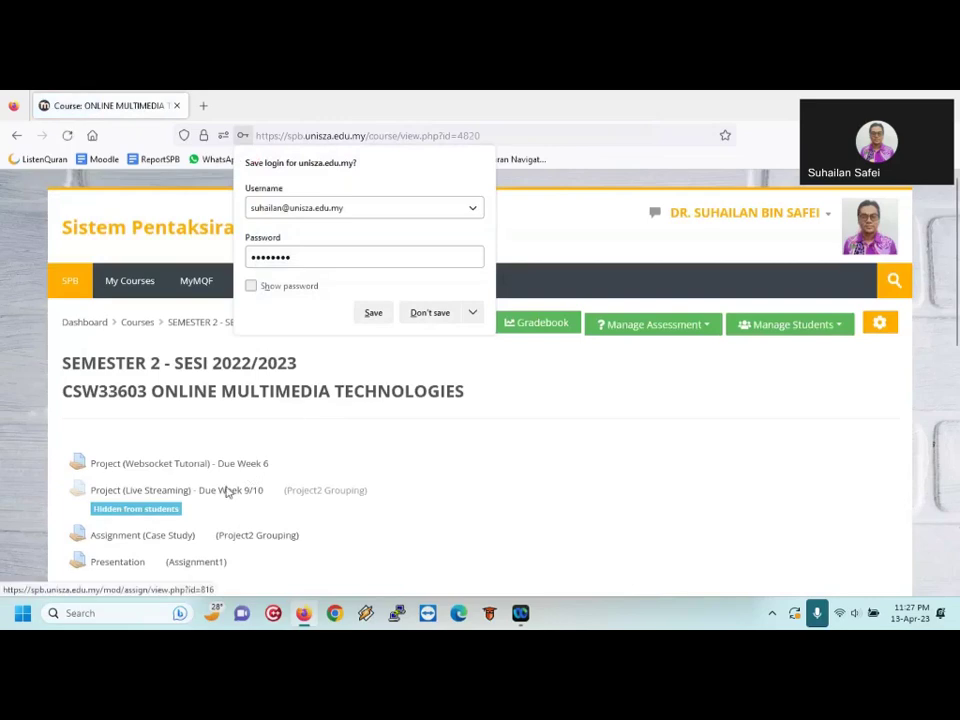
Open the Presentation assignment's peer grading page as the teacher and choose the group Project2 KI 1
left_click(118, 563)
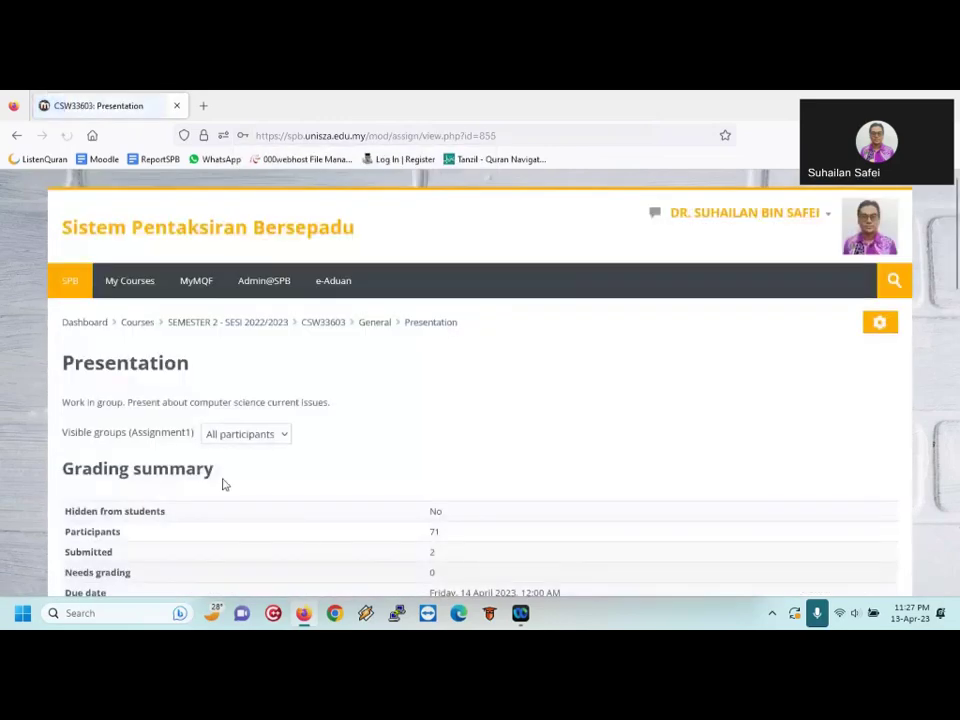
left_click(245, 434)
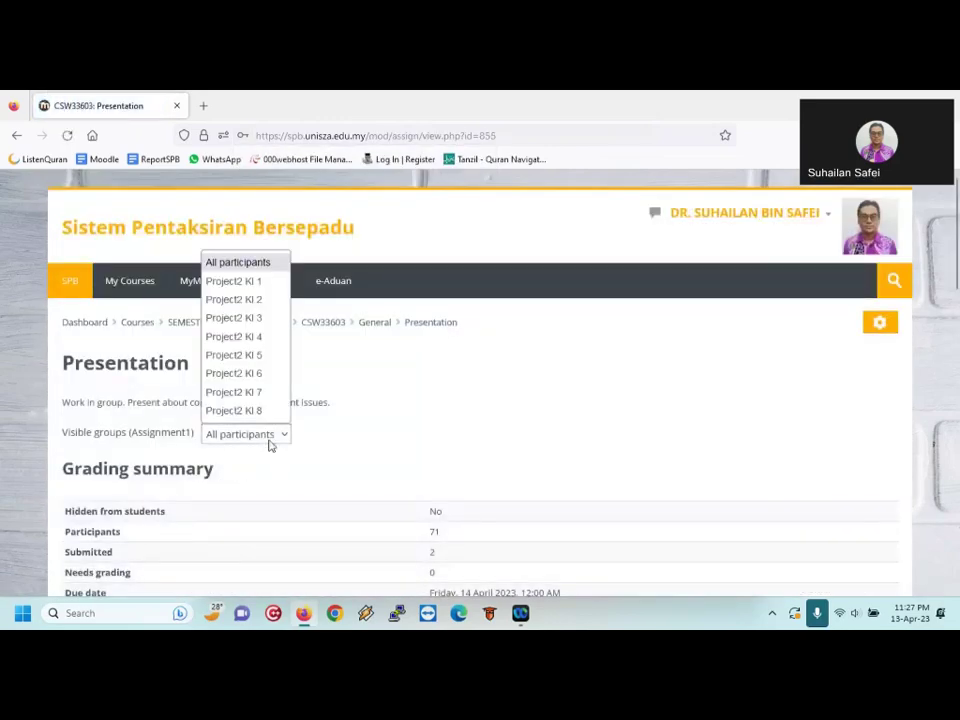
left_click(375, 379)
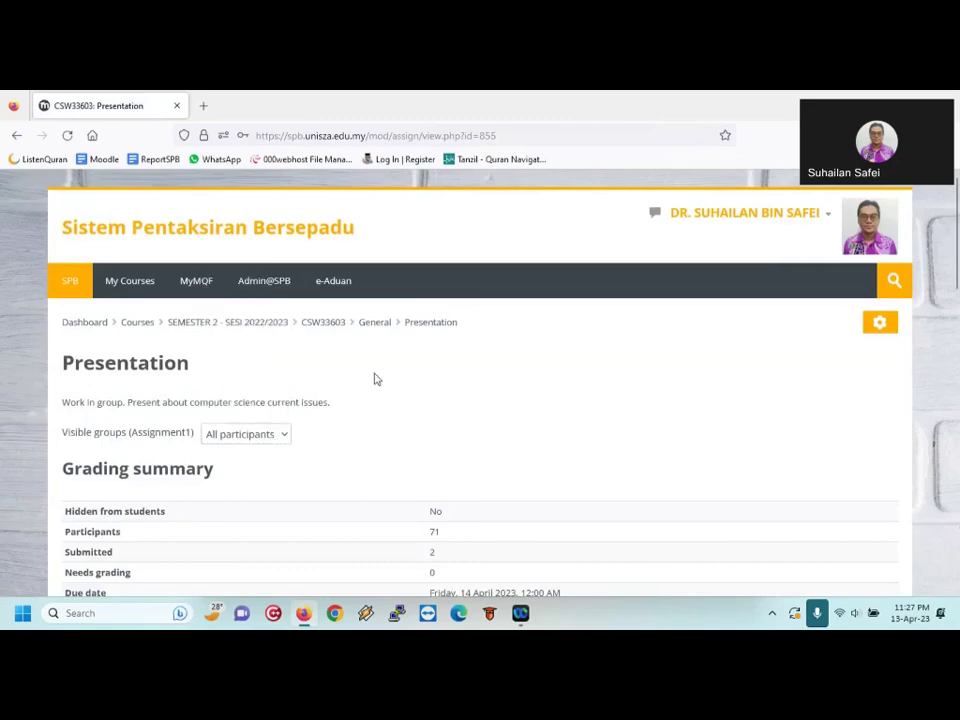
scroll(435, 398, "down", 3)
left_click(516, 392)
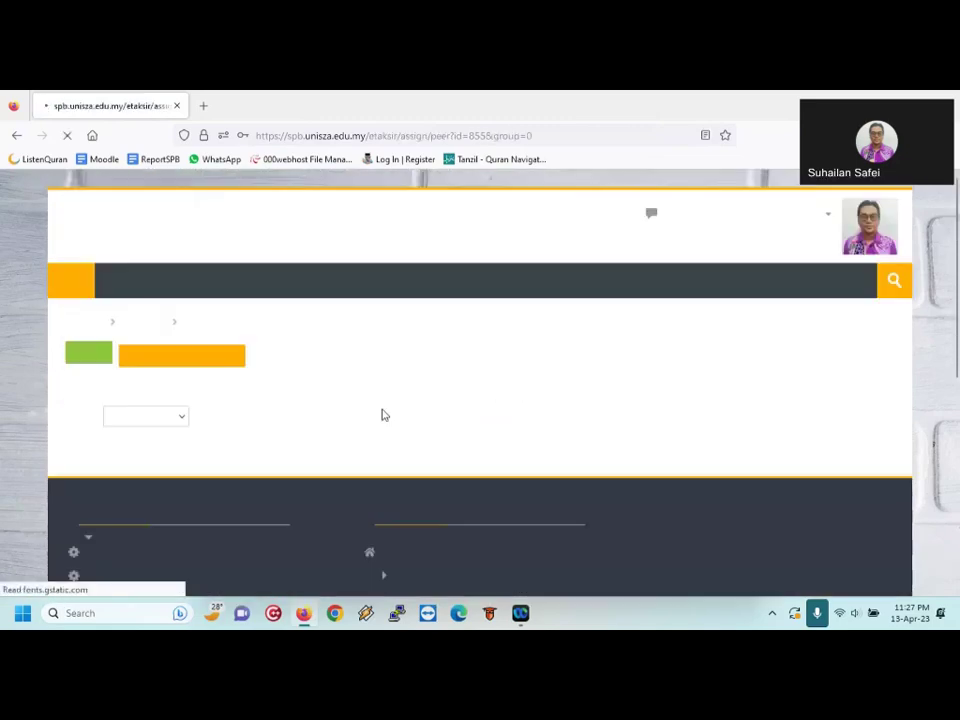
left_click(162, 417)
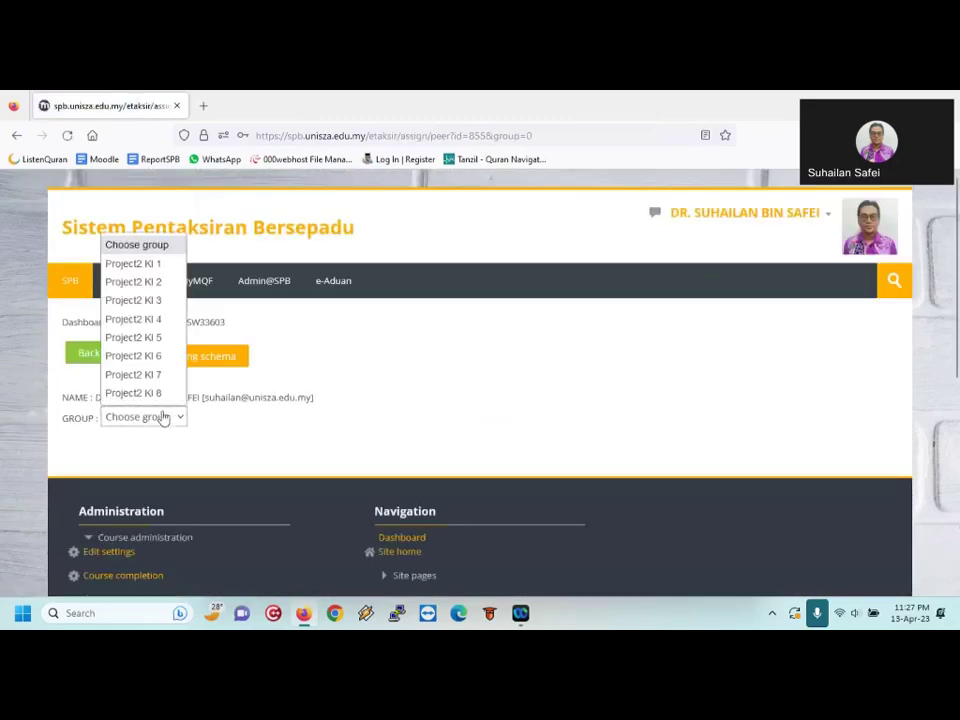
left_click(169, 272)
Examine the peer B and C marks of each group member and which student gave them
scroll(465, 405, "down", 1)
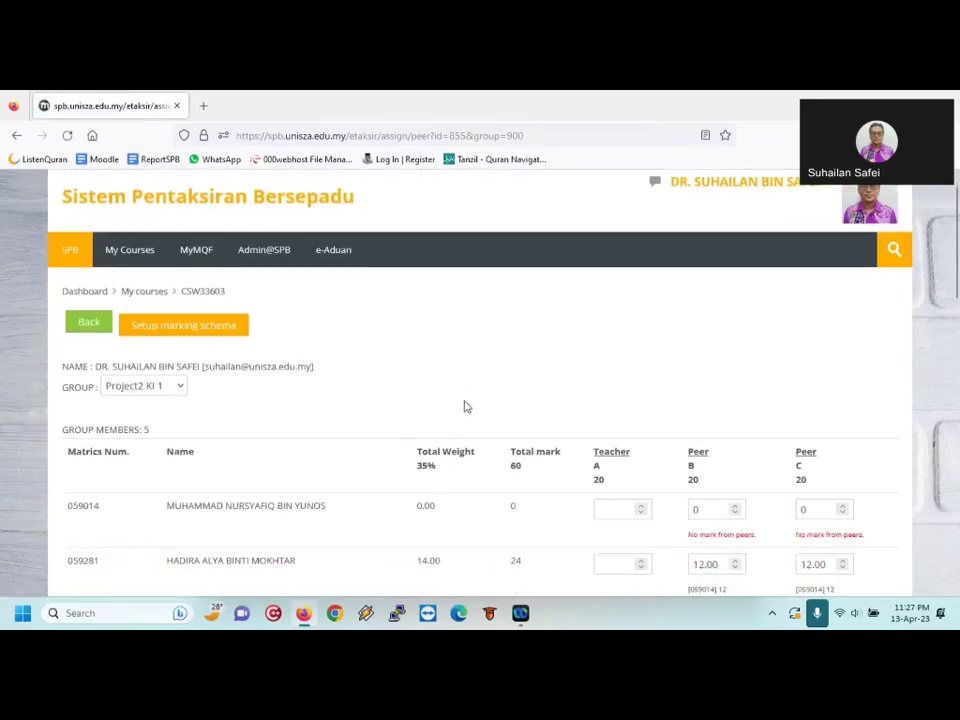
scroll(465, 405, "down", 2)
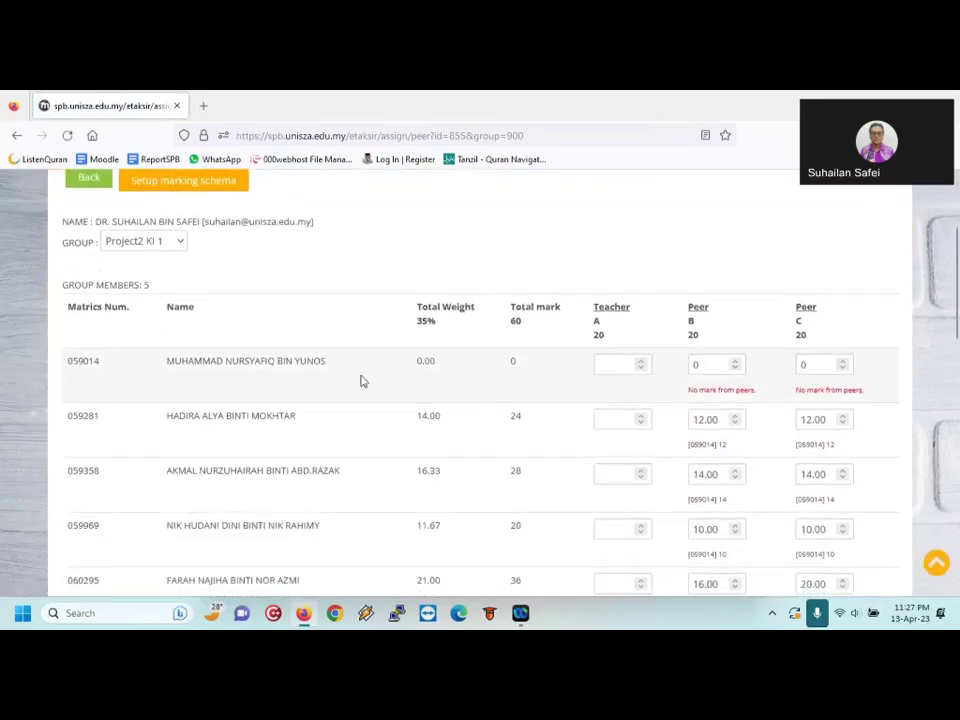
double_click(275, 360)
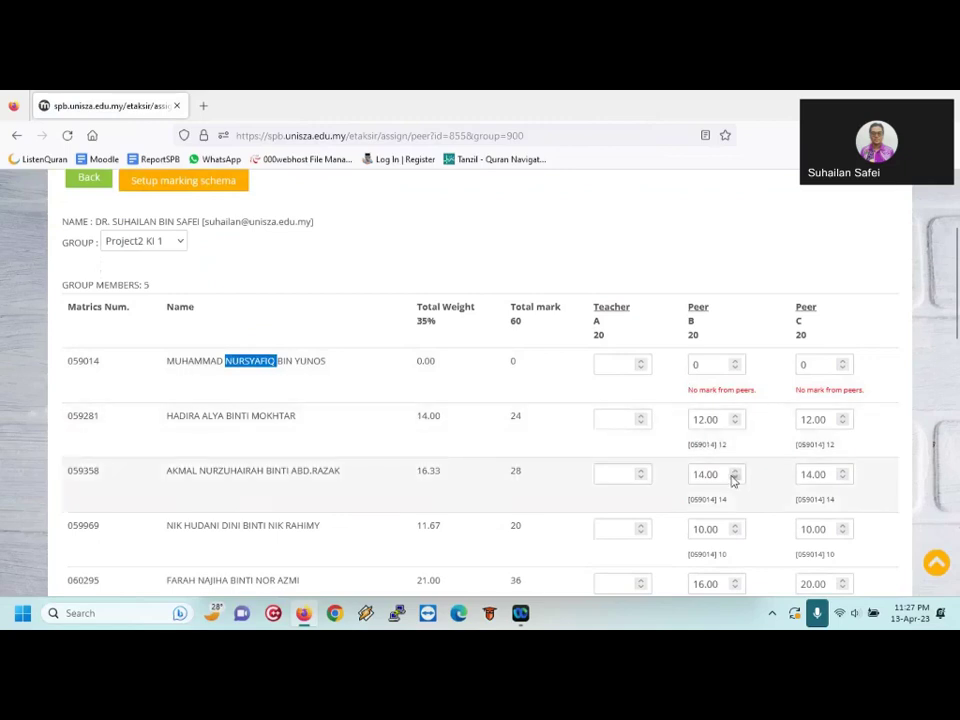
double_click(709, 444)
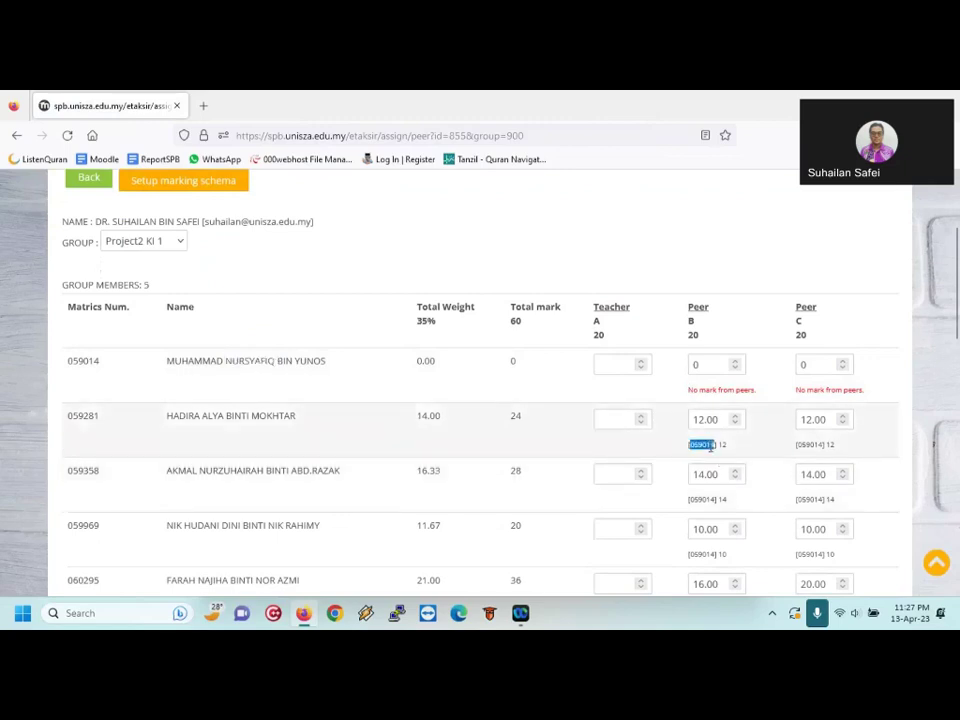
left_click(820, 448)
double_click(820, 448)
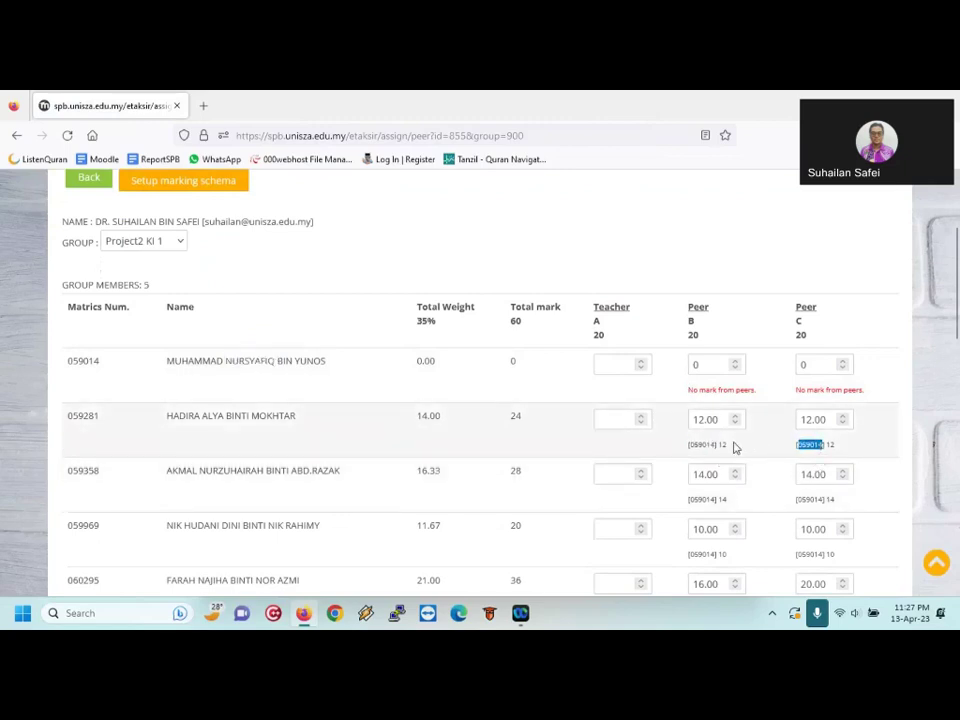
scroll(735, 447, "down", 2)
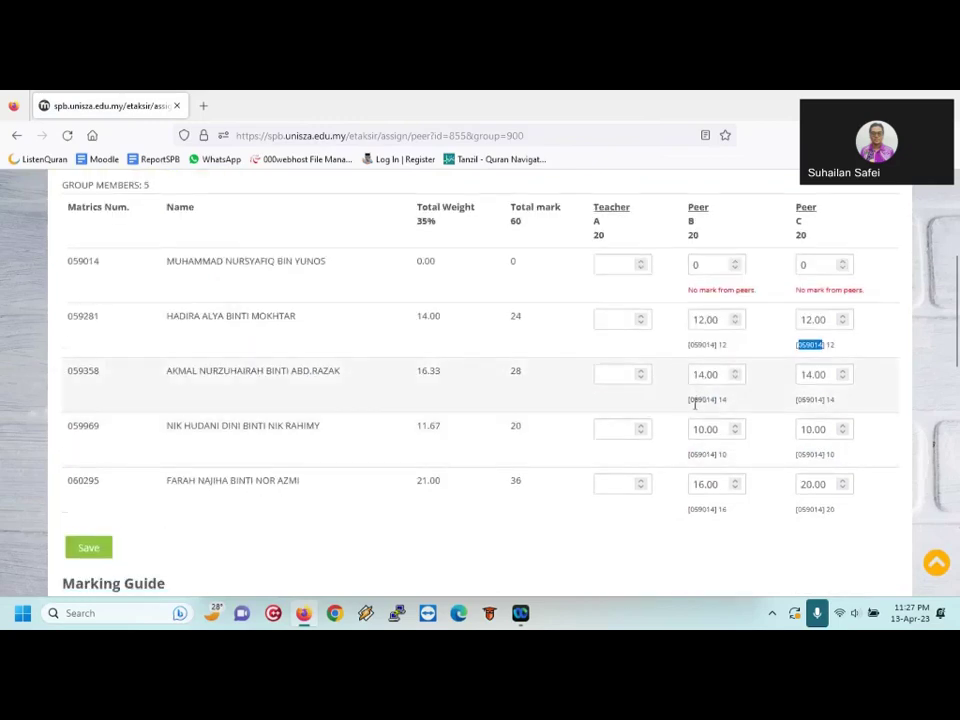
double_click(700, 400)
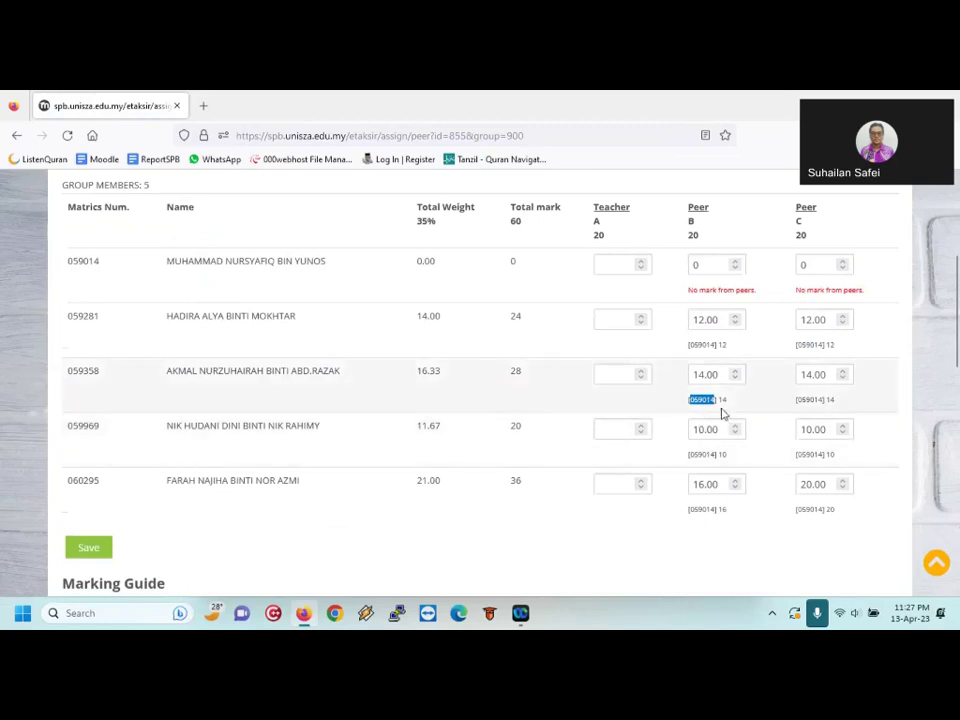
left_click_drag(721, 370, 673, 371)
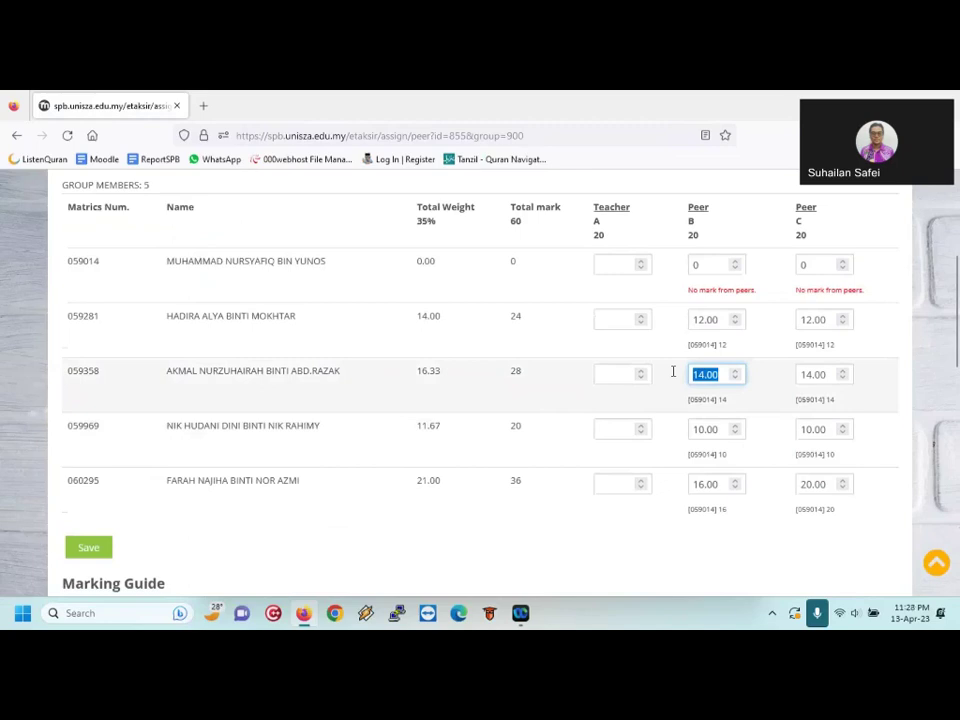
Give all five group members a Teacher A mark of 20
left_click(617, 268)
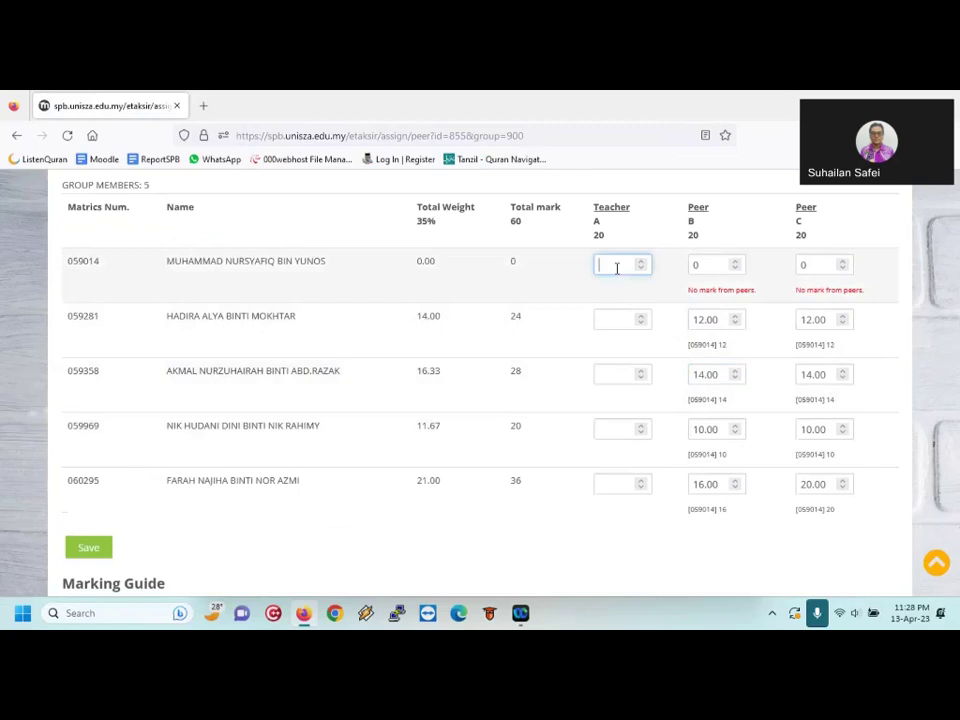
key("Tab")
key("Tab")
key("Tab")
type("20")
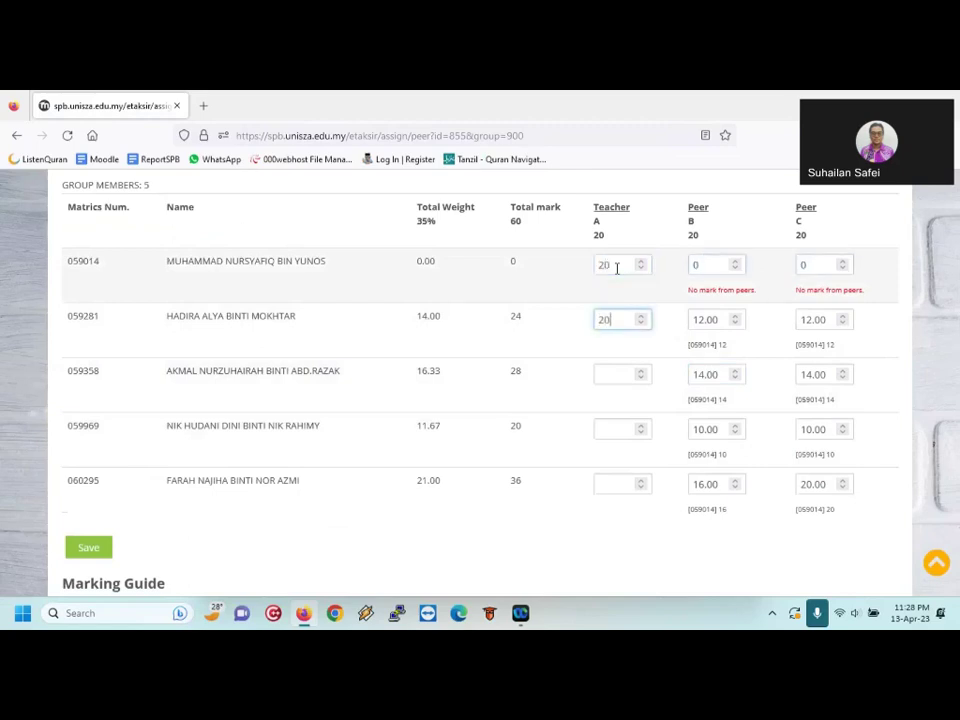
left_click(608, 373)
type("2")
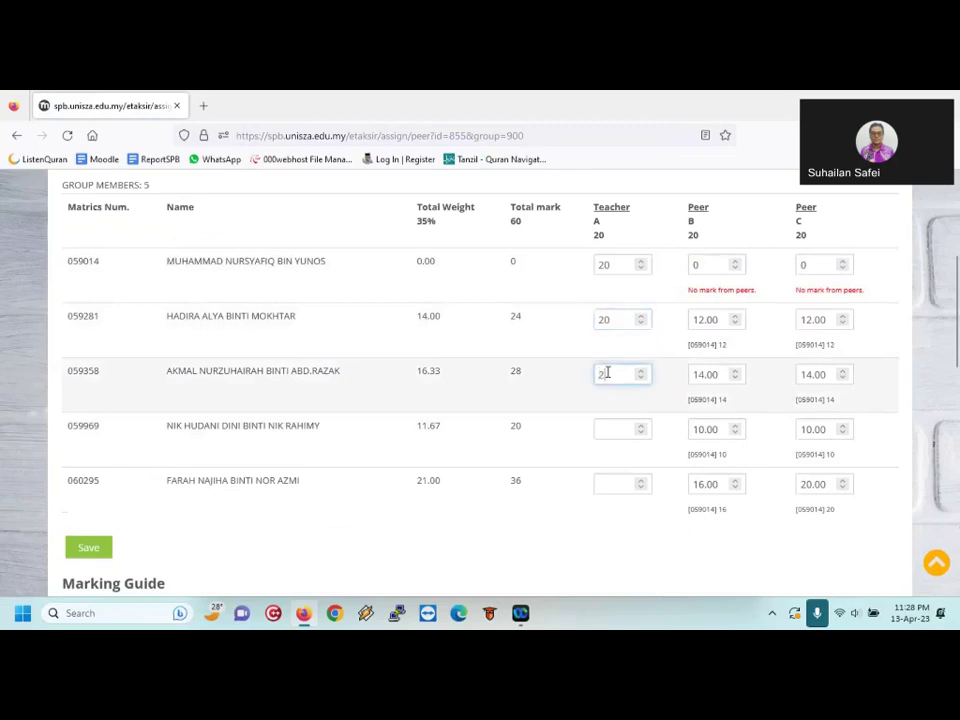
type("0")
left_click(602, 431)
type("20")
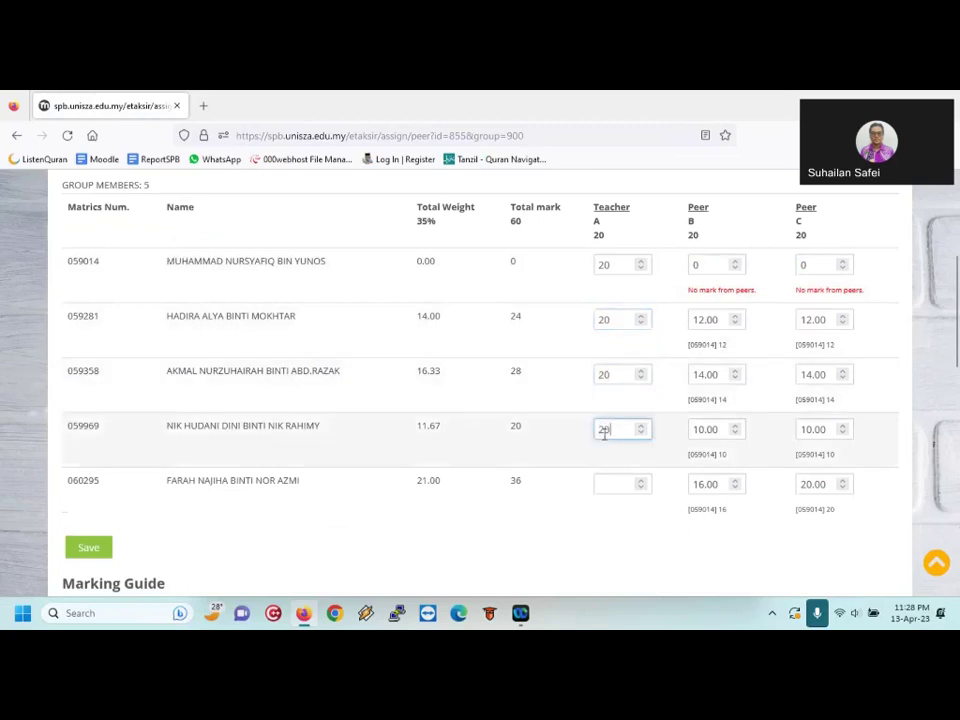
left_click(605, 484)
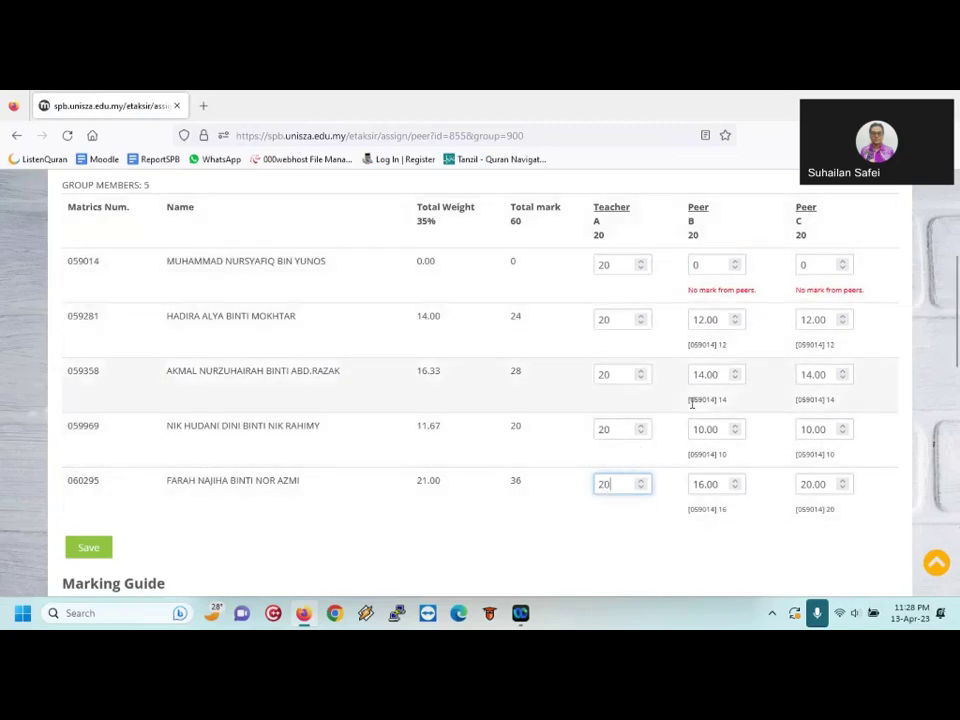
Override the second group member's Peer B mark with 20 and save the group's marks
left_click_drag(725, 322, 671, 322)
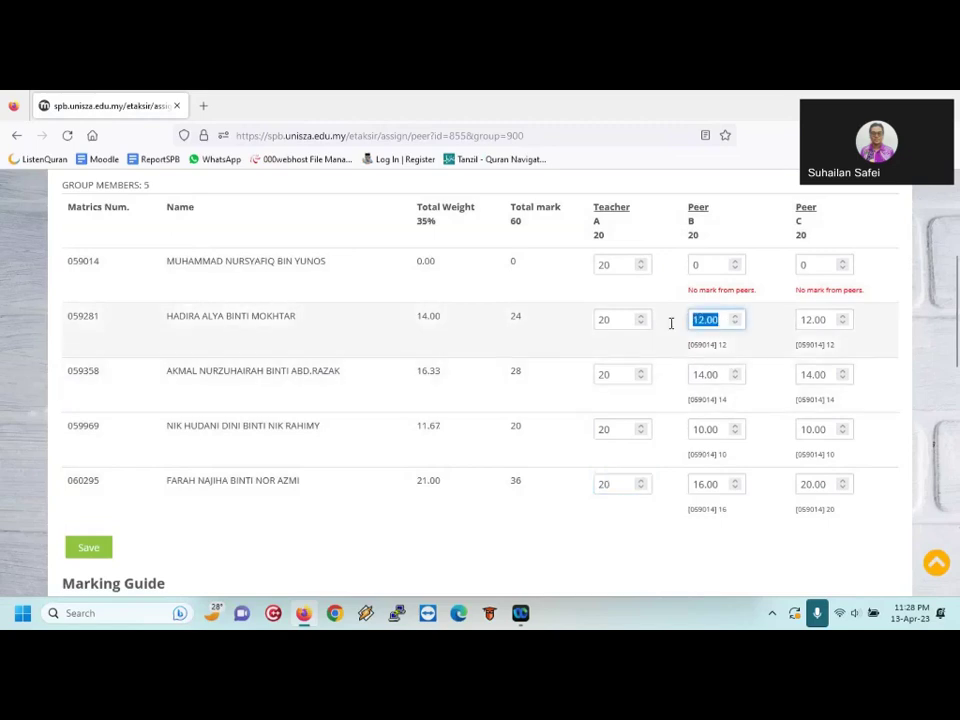
type("20")
left_click(88, 547)
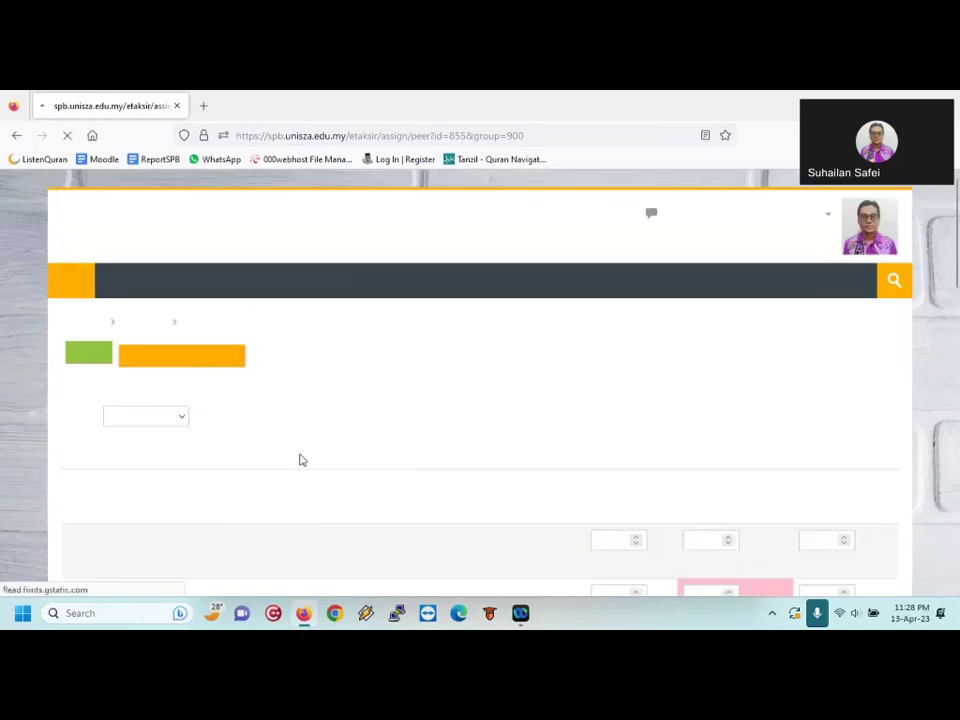
Compare the second member's overridden Peer B mark with the peer average, and review the group's total weights and marks
scroll(311, 456, "down", 4)
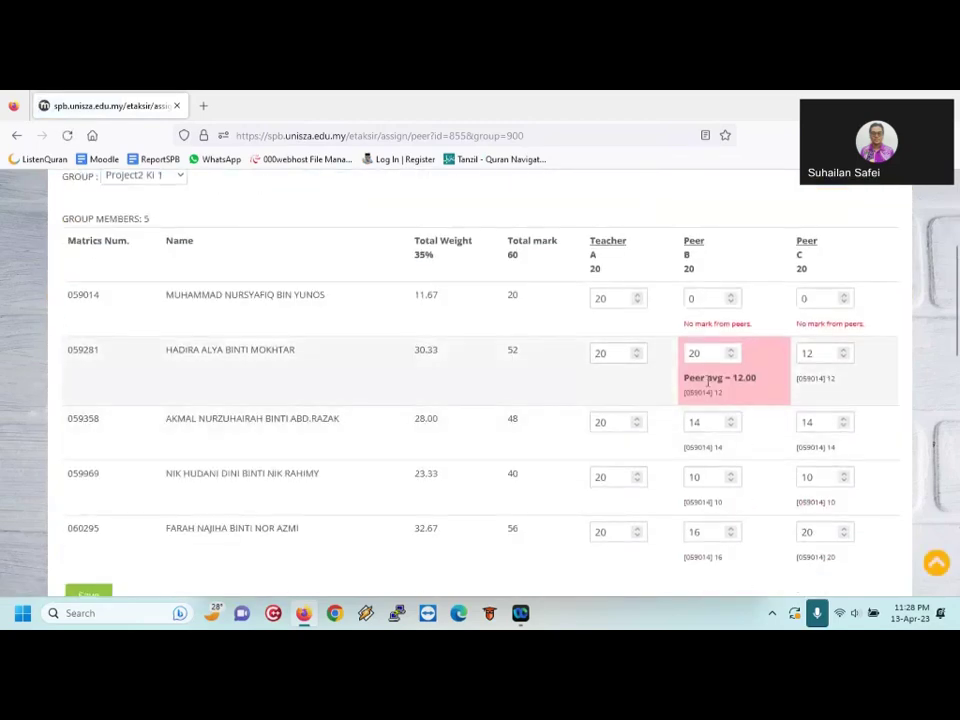
left_click_drag(708, 380, 756, 395)
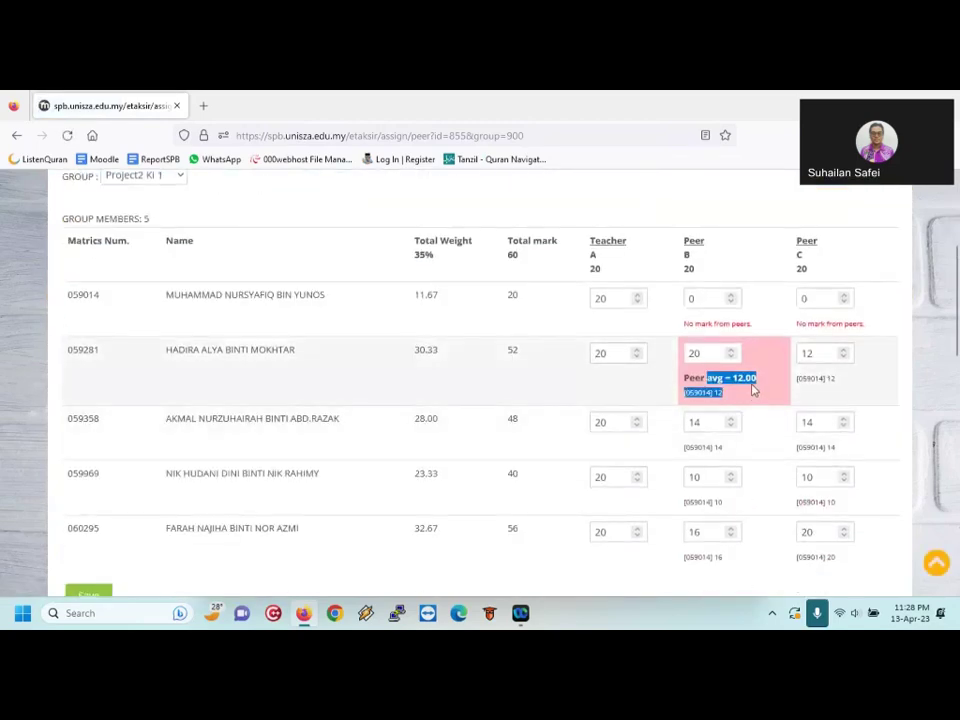
left_click_drag(707, 357, 686, 362)
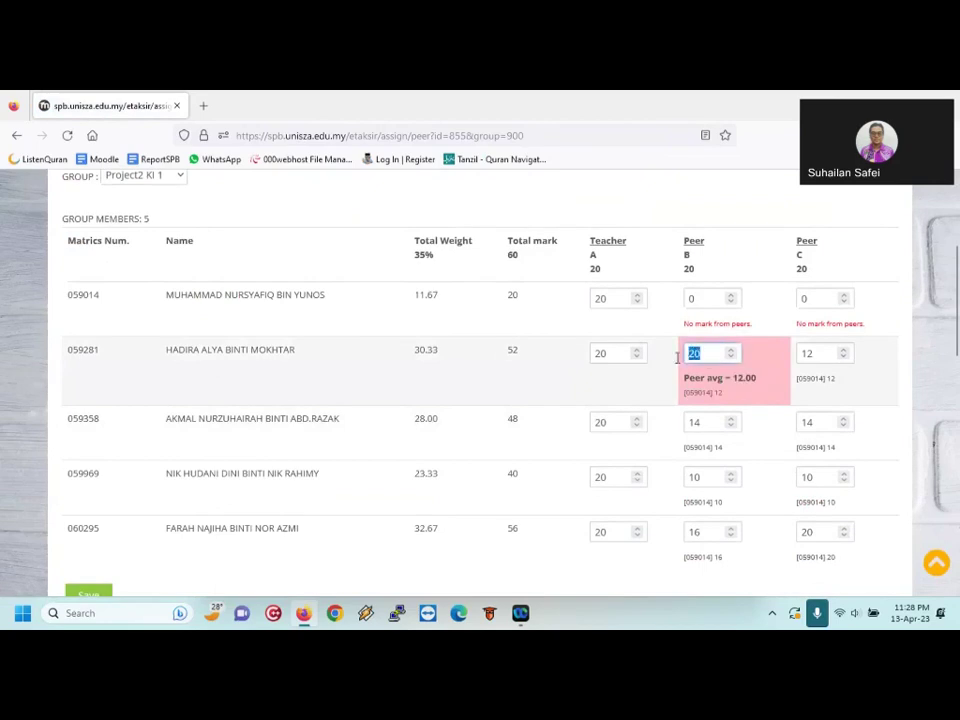
scroll(455, 388, "up", 2)
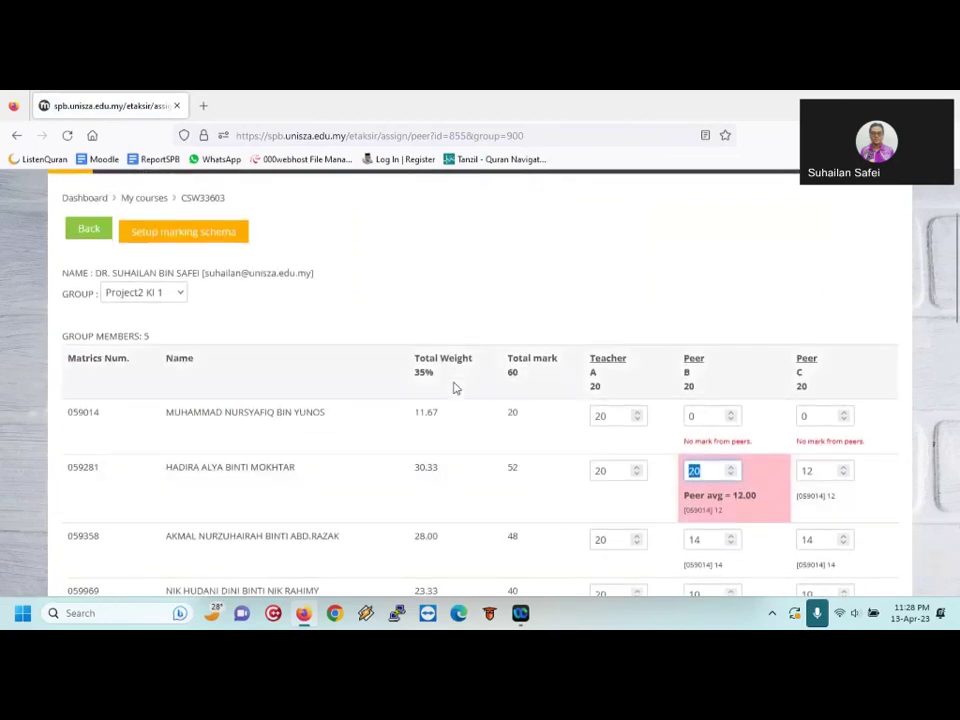
scroll(455, 388, "down", 2)
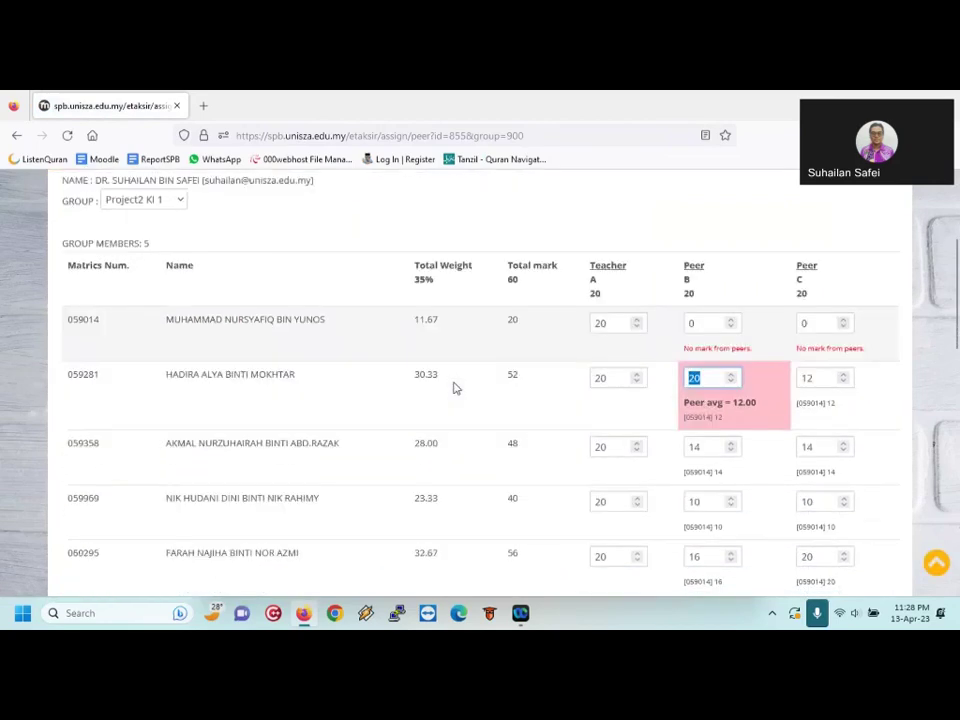
scroll(455, 388, "up", 5)
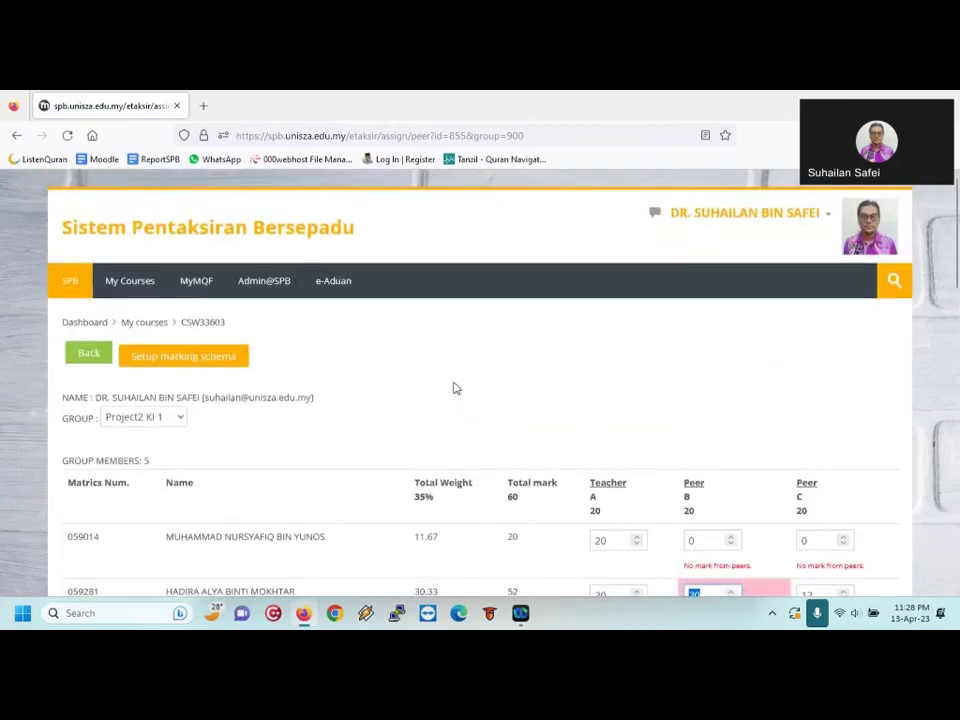